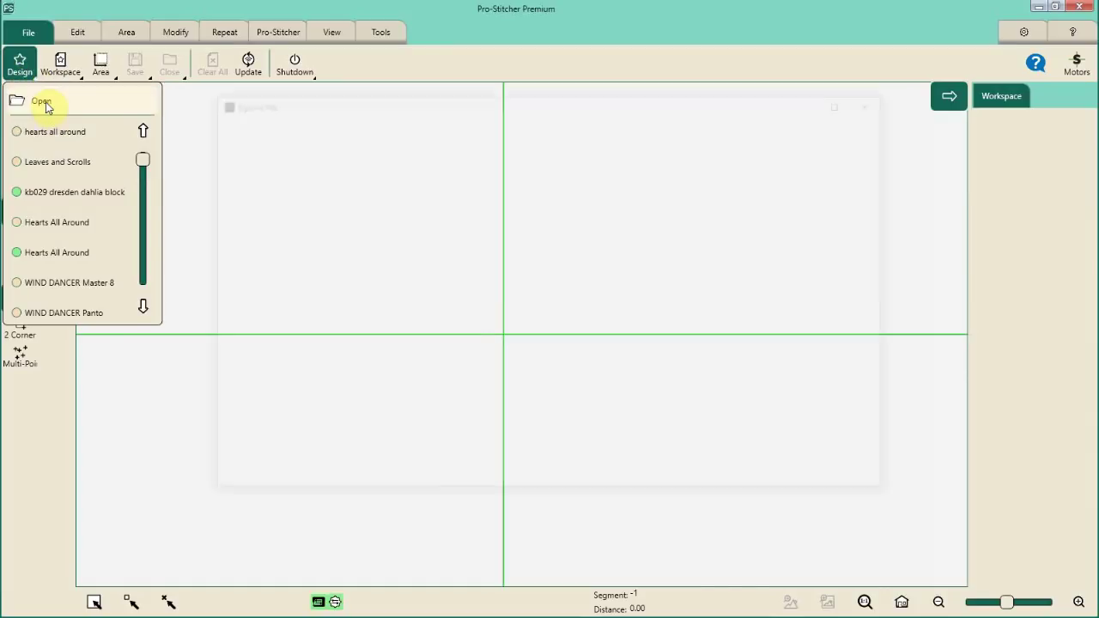
# Open the kb029 dresden dahlia block design from the E:\test folder
pyautogui.click(43, 102)
pyautogui.click(486, 314)
pyautogui.click(562, 307)
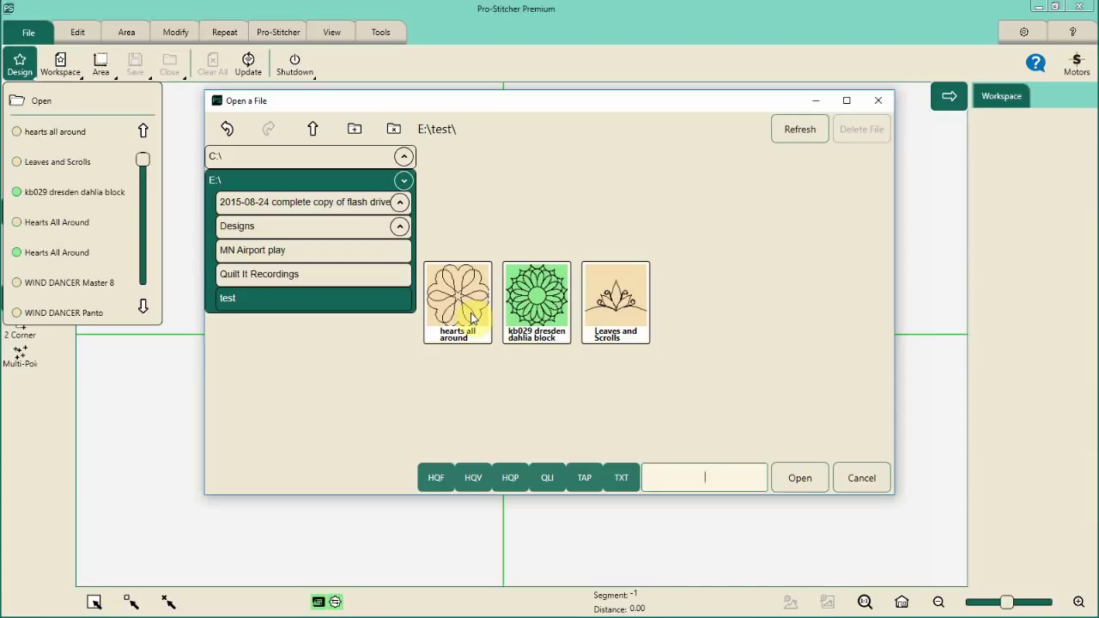
pyautogui.click(537, 299)
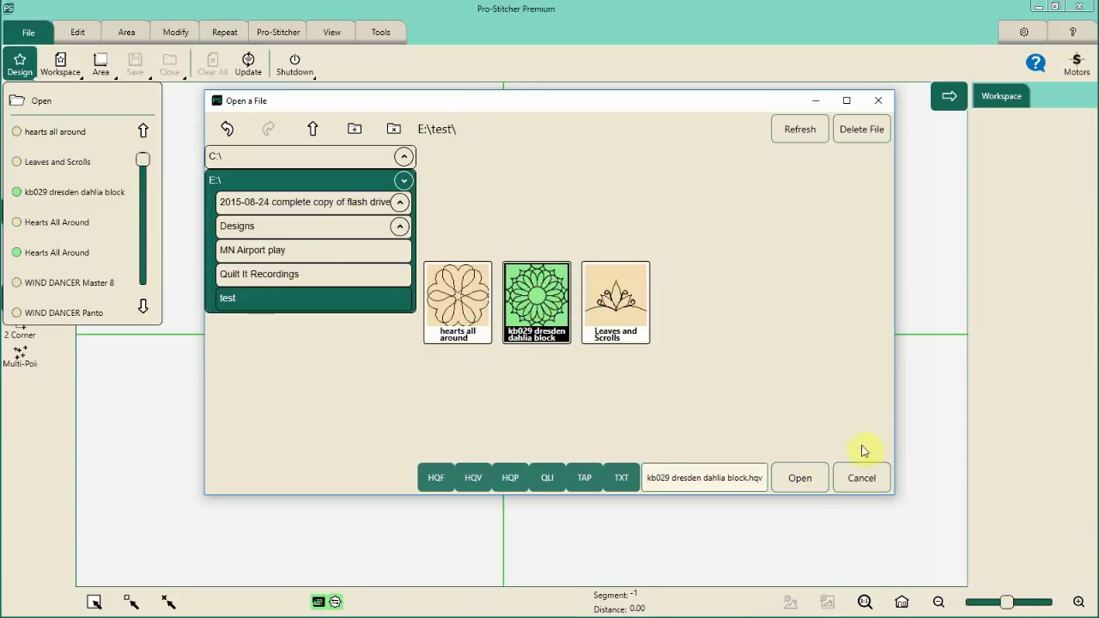
pyautogui.click(799, 478)
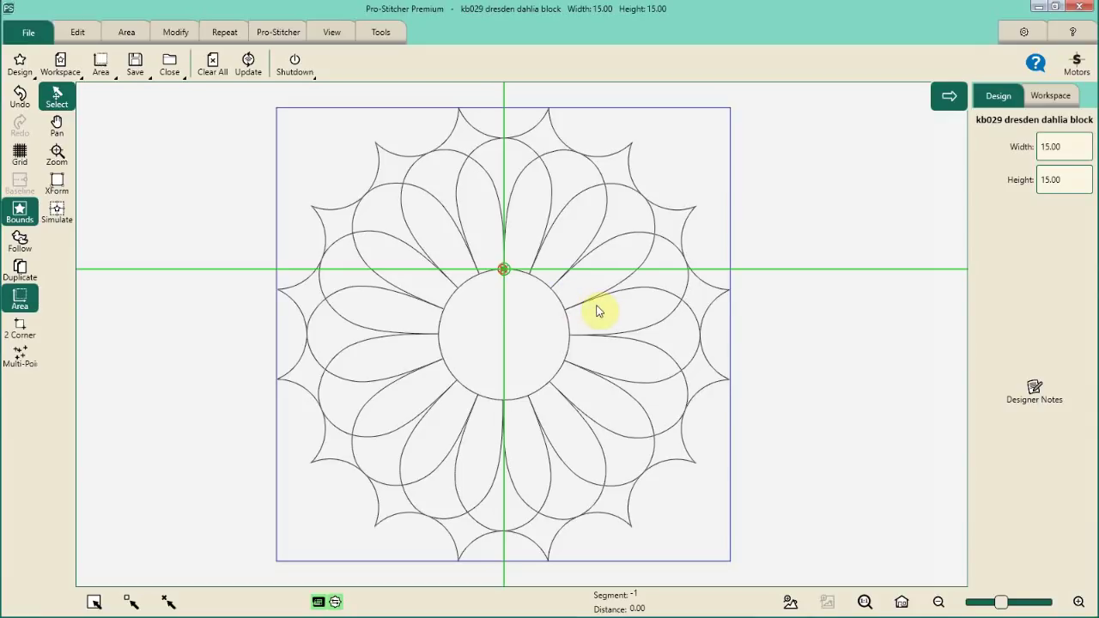
pyautogui.click(589, 339)
pyautogui.click(589, 340)
pyautogui.click(318, 177)
pyautogui.click(318, 177)
pyautogui.click(318, 177)
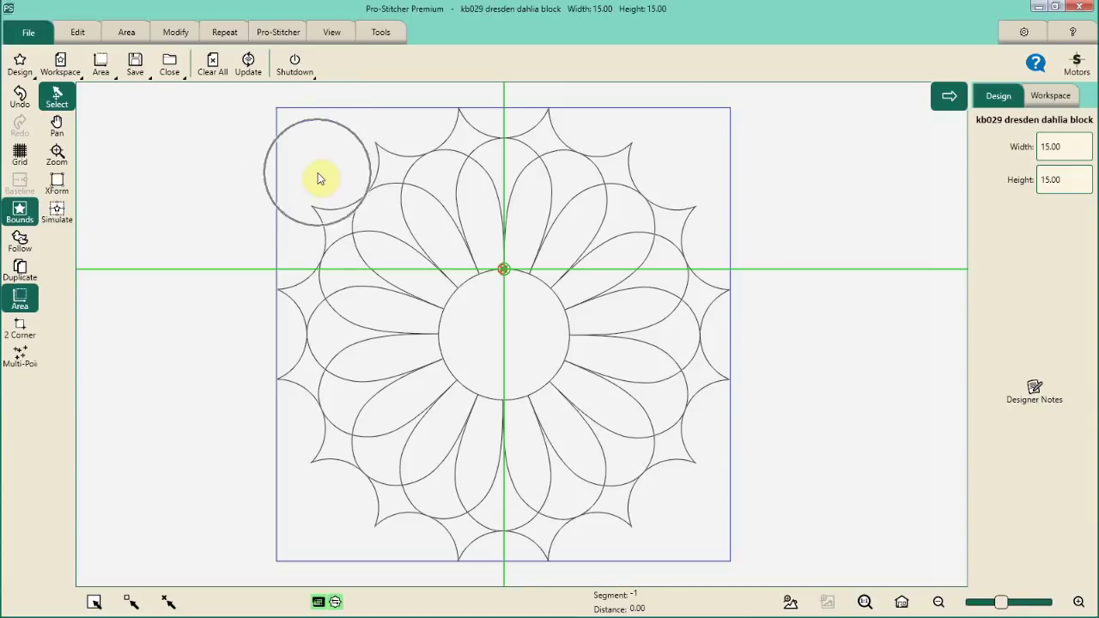
# Create a two-corner area starting near the block's upper-left corner, 15.00 wide and 15.00 high
pyautogui.click(127, 32)
pyautogui.click(162, 65)
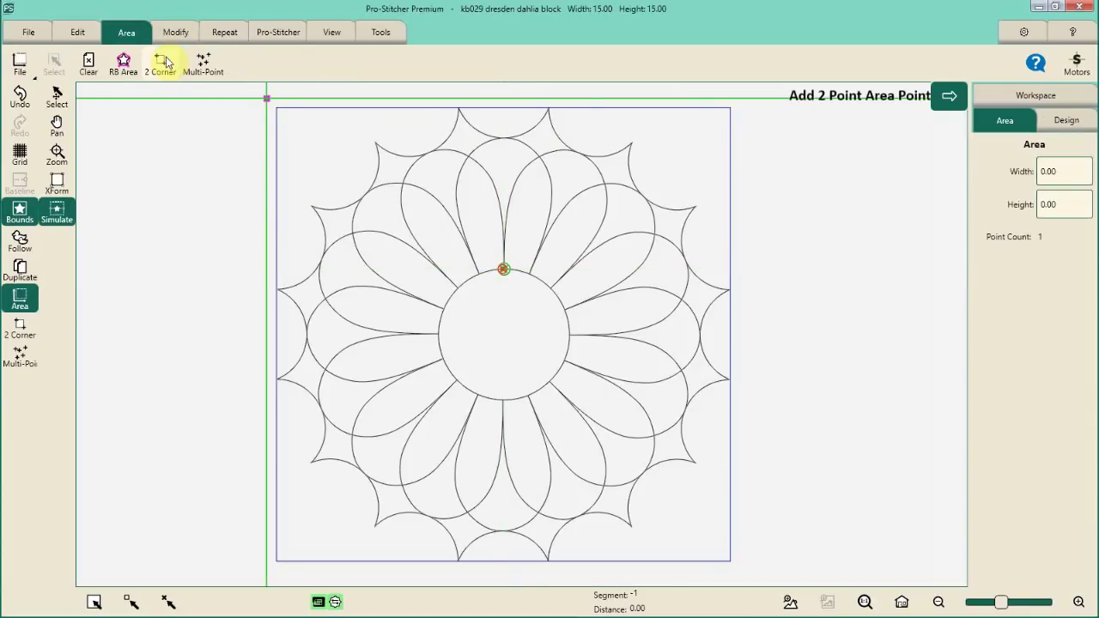
pyautogui.click(264, 106)
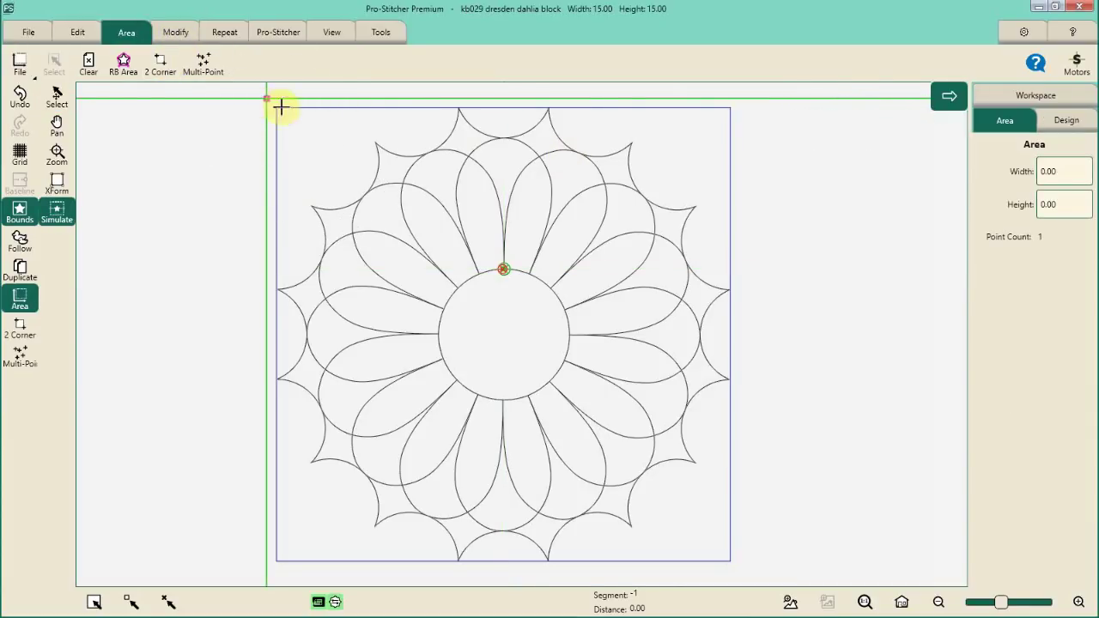
pyautogui.click(1068, 175)
pyautogui.click(898, 296)
pyautogui.click(935, 257)
pyautogui.click(1014, 315)
pyautogui.click(1063, 204)
pyautogui.click(897, 328)
pyautogui.click(934, 296)
pyautogui.click(1015, 346)
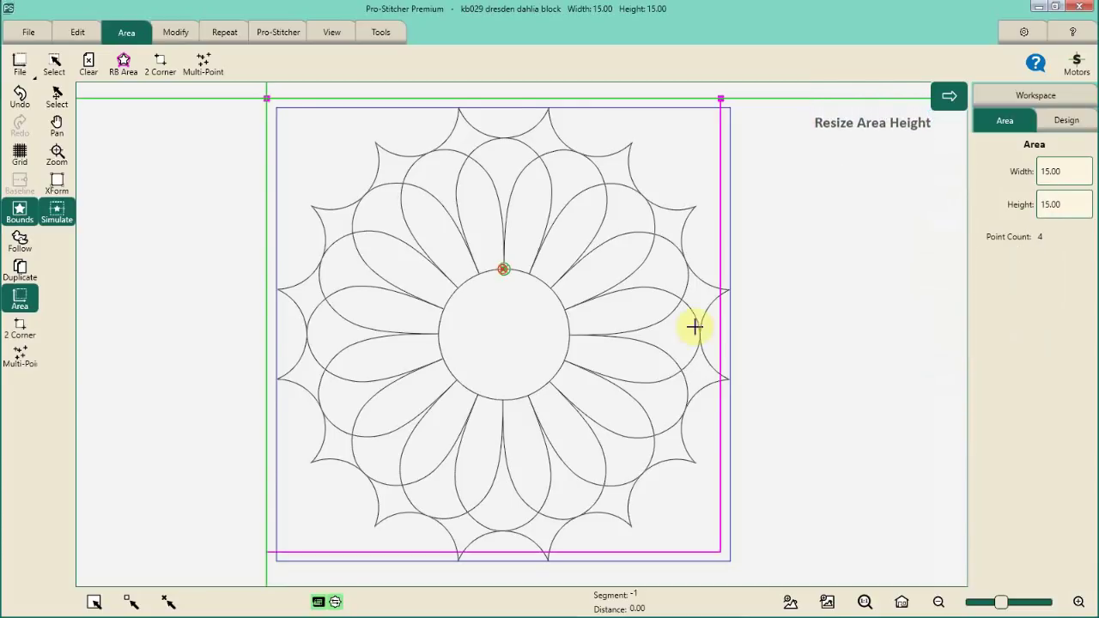
# Align the dresden dahlia block to the center of the area, both horizontally and vertically
pyautogui.click(602, 296)
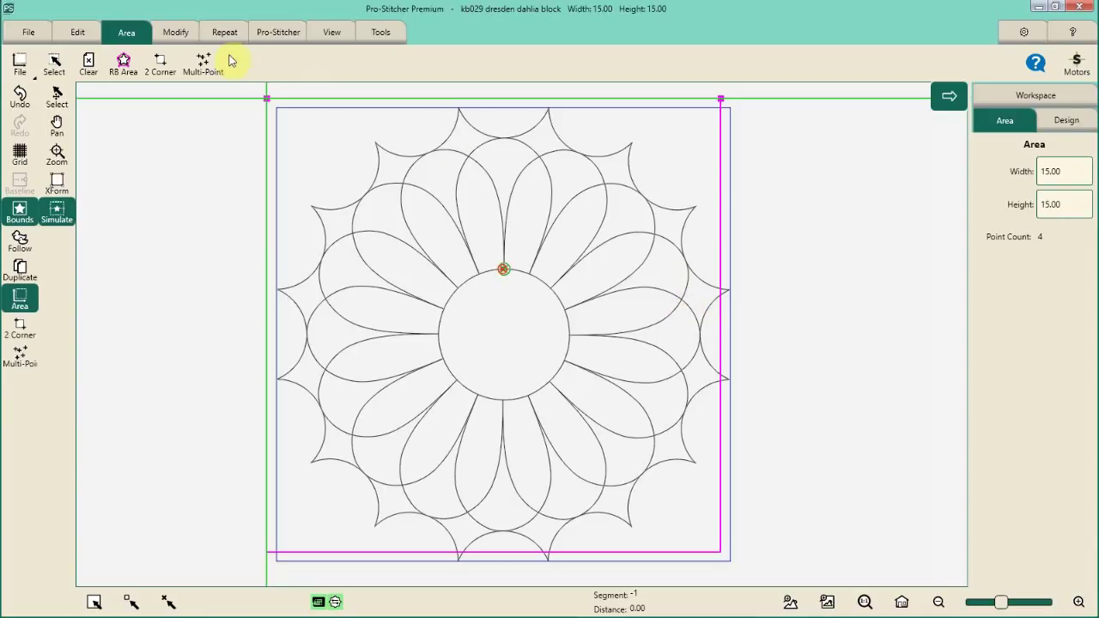
pyautogui.click(516, 196)
pyautogui.click(176, 32)
pyautogui.click(214, 60)
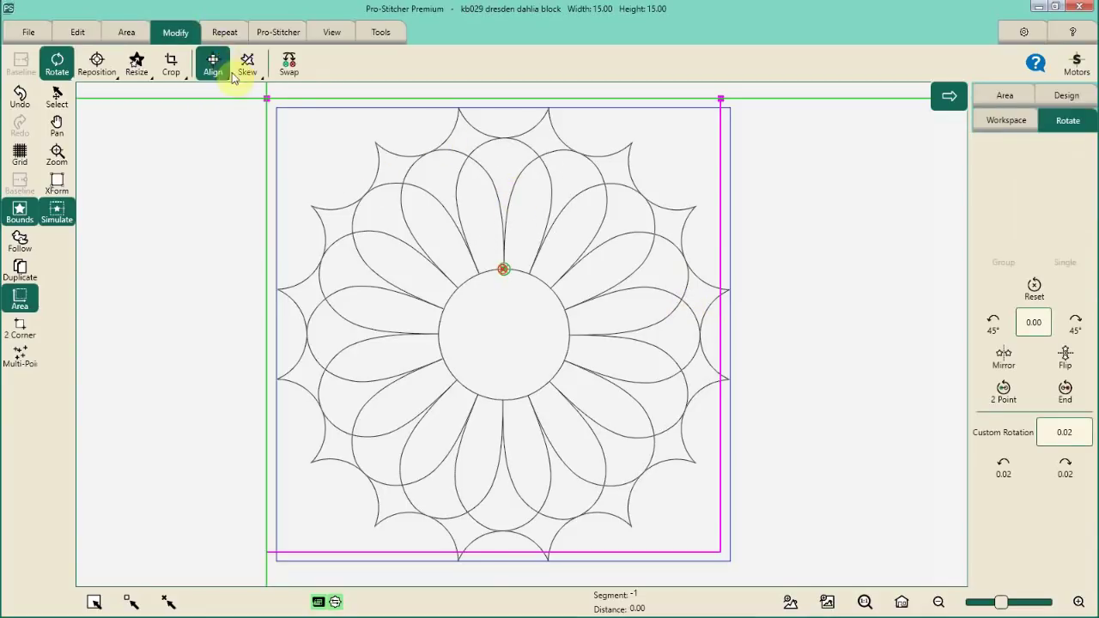
pyautogui.click(1033, 443)
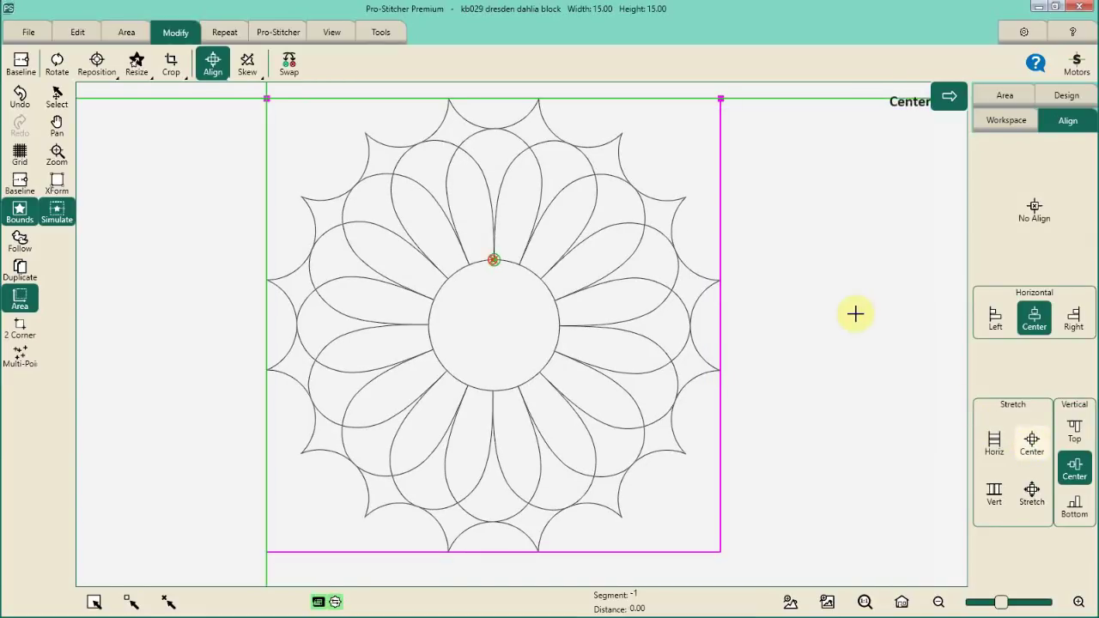
# Examine the workspace's list of designs and areas and its rename option
pyautogui.click(1003, 121)
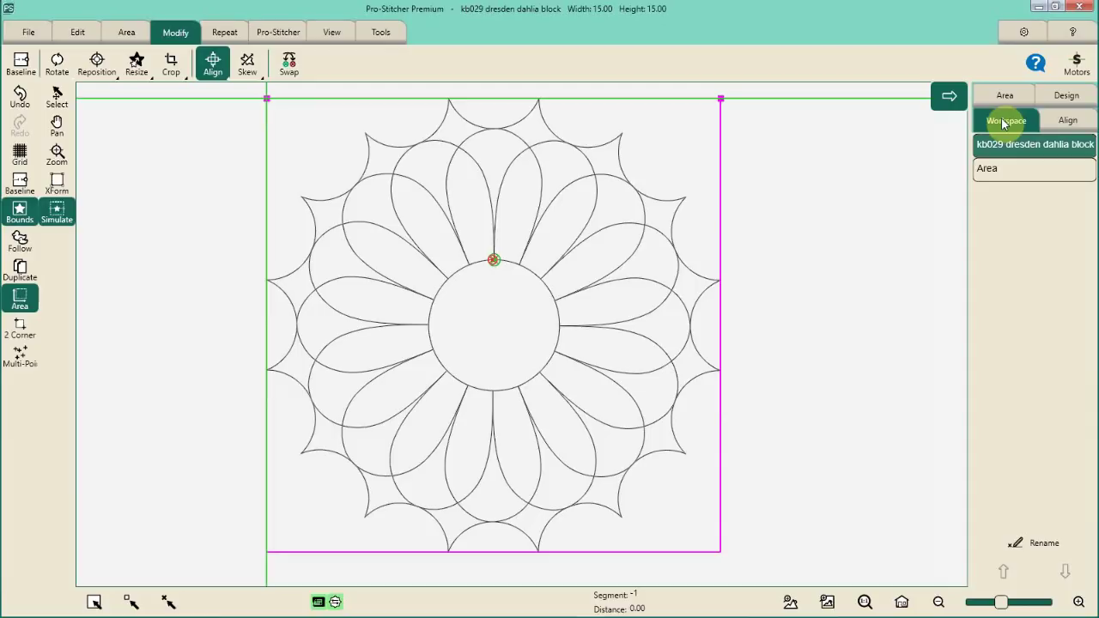
pyautogui.click(1027, 152)
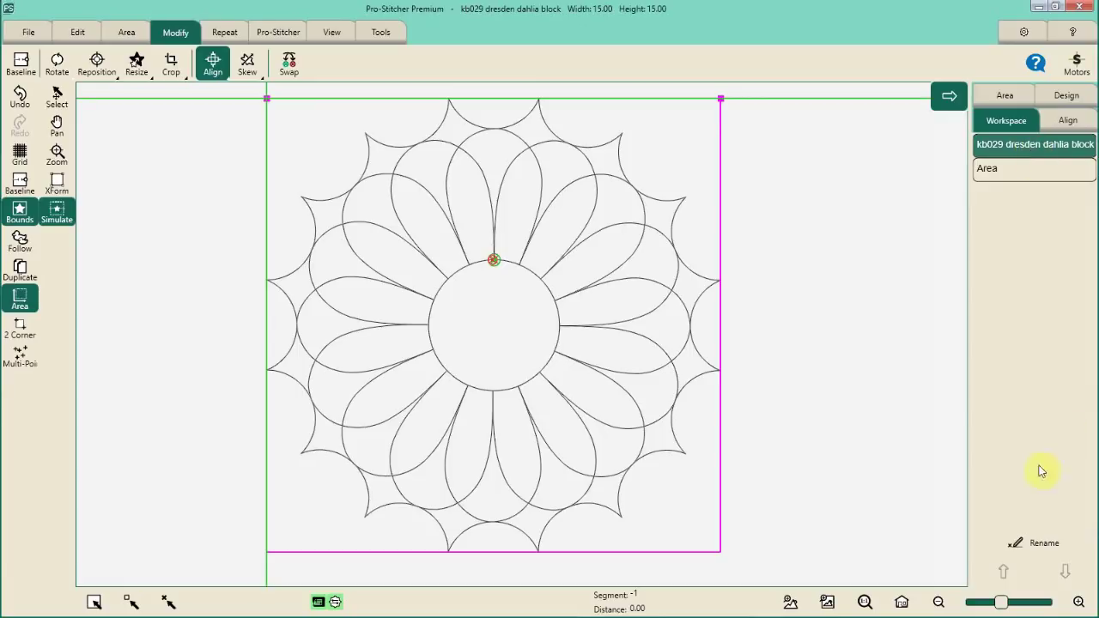
pyautogui.click(1041, 544)
pyautogui.click(1042, 543)
pyautogui.click(752, 261)
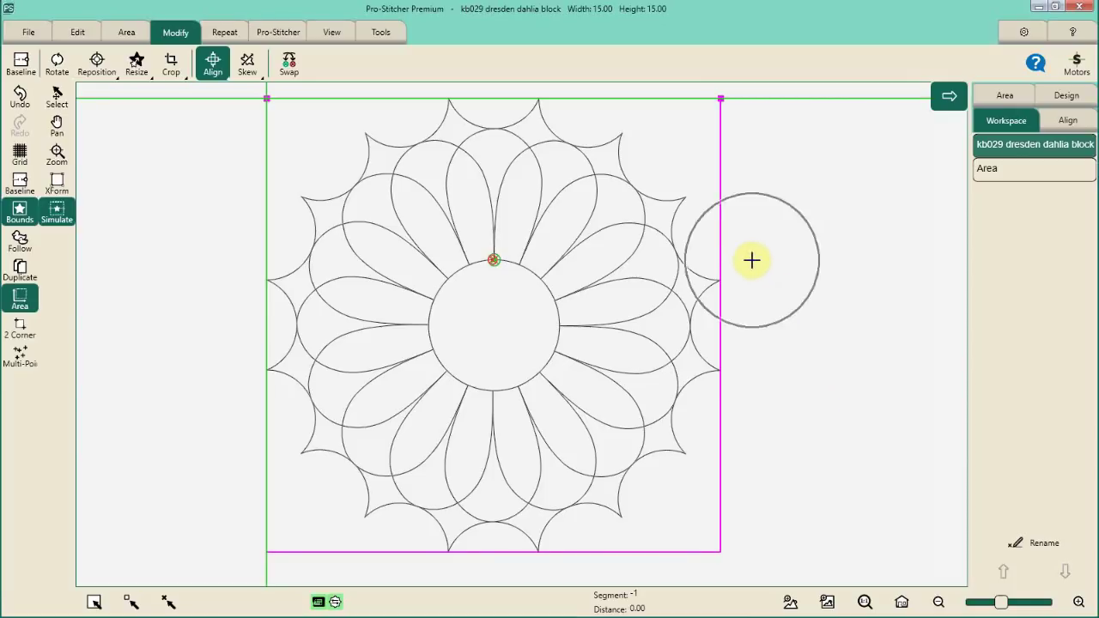
pyautogui.click(786, 251)
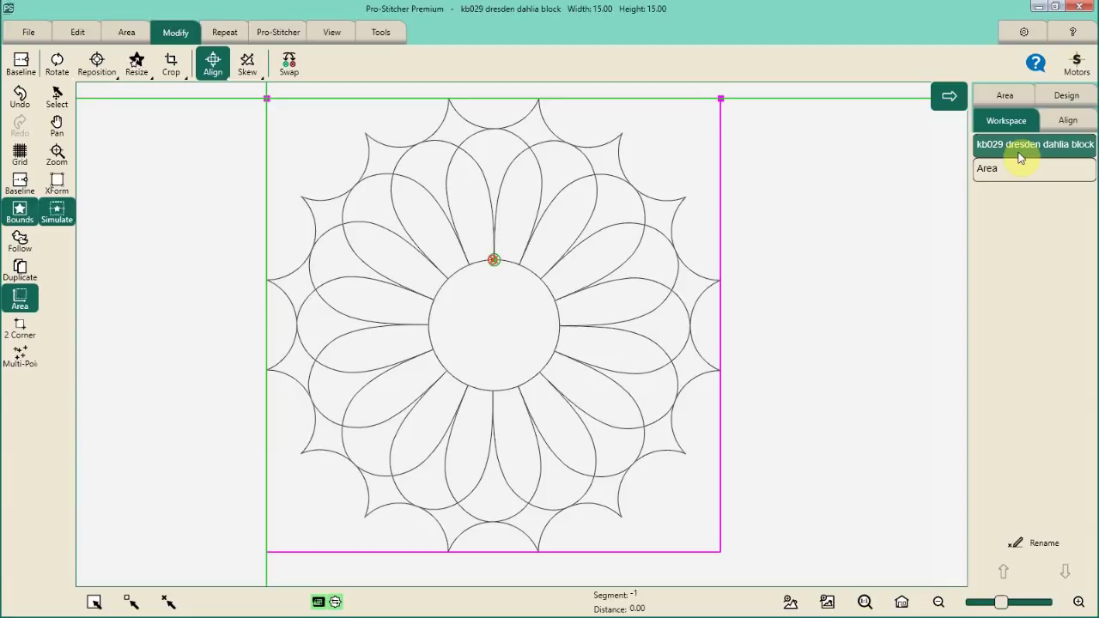
pyautogui.click(1044, 554)
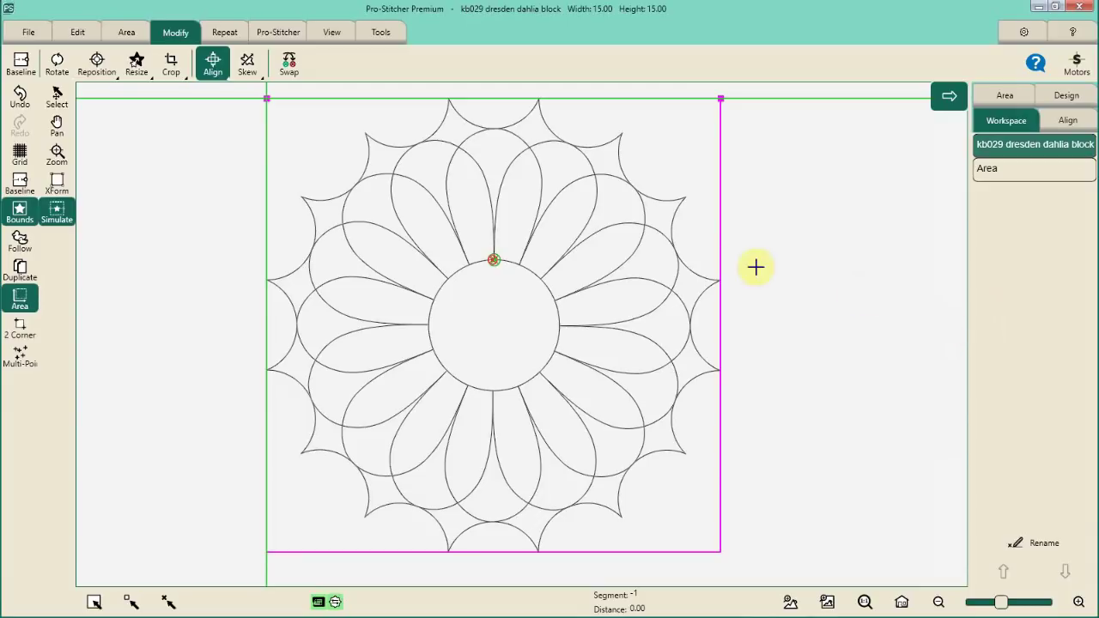
pyautogui.click(21, 60)
pyautogui.click(292, 131)
pyautogui.click(650, 133)
pyautogui.click(657, 492)
pyautogui.click(311, 500)
# Open the Leaves and Scrolls design from the E:\test folder into the same workspace
pyautogui.click(17, 36)
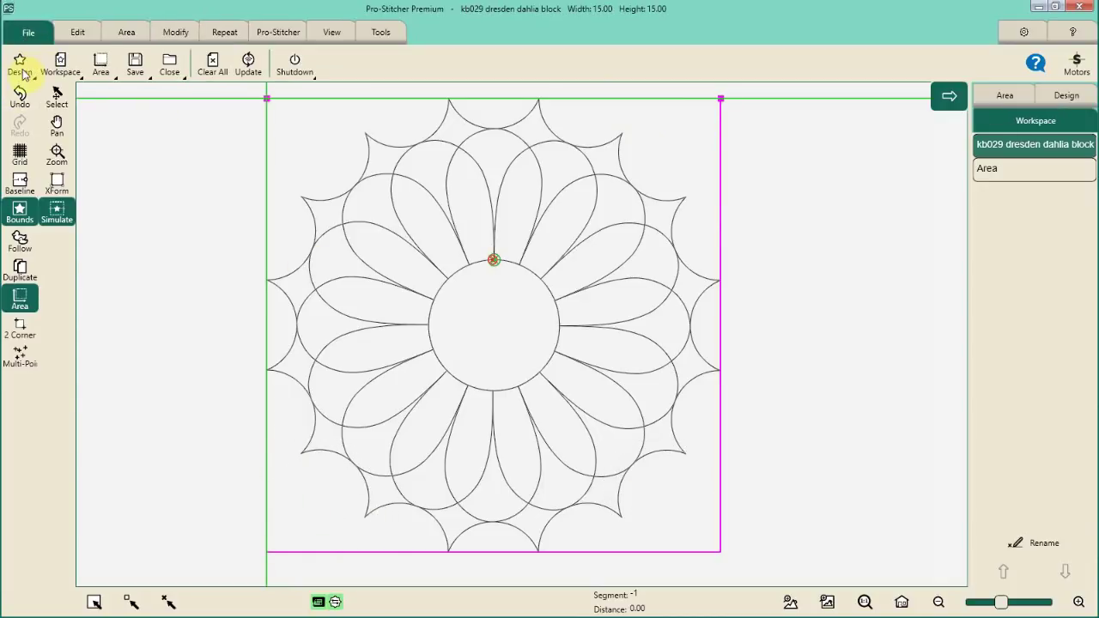
pyautogui.click(20, 62)
pyautogui.click(42, 101)
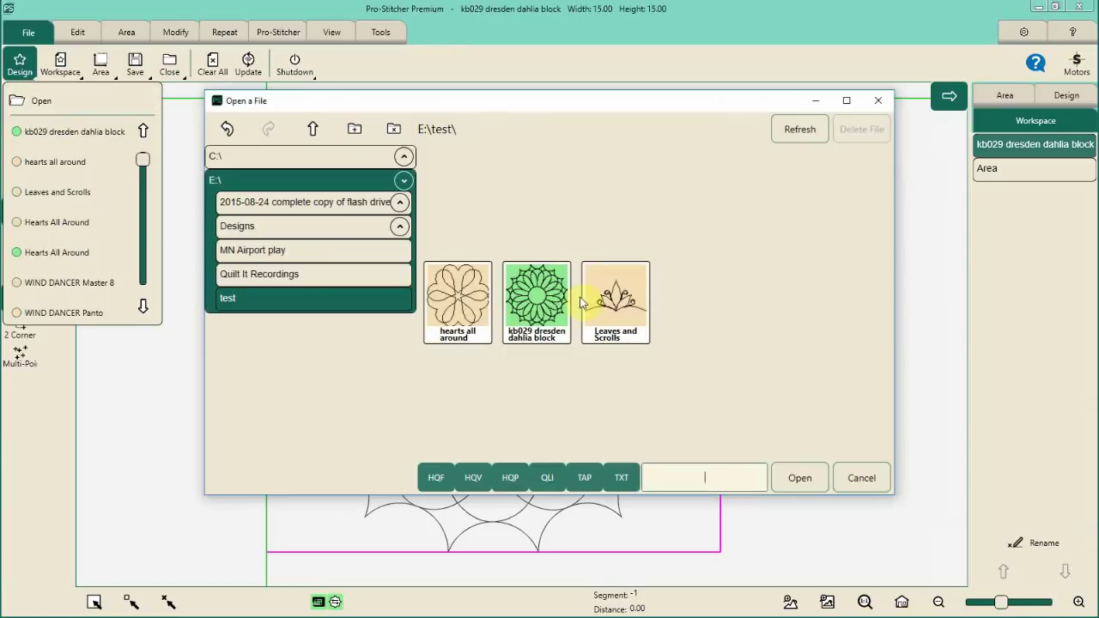
pyautogui.click(800, 477)
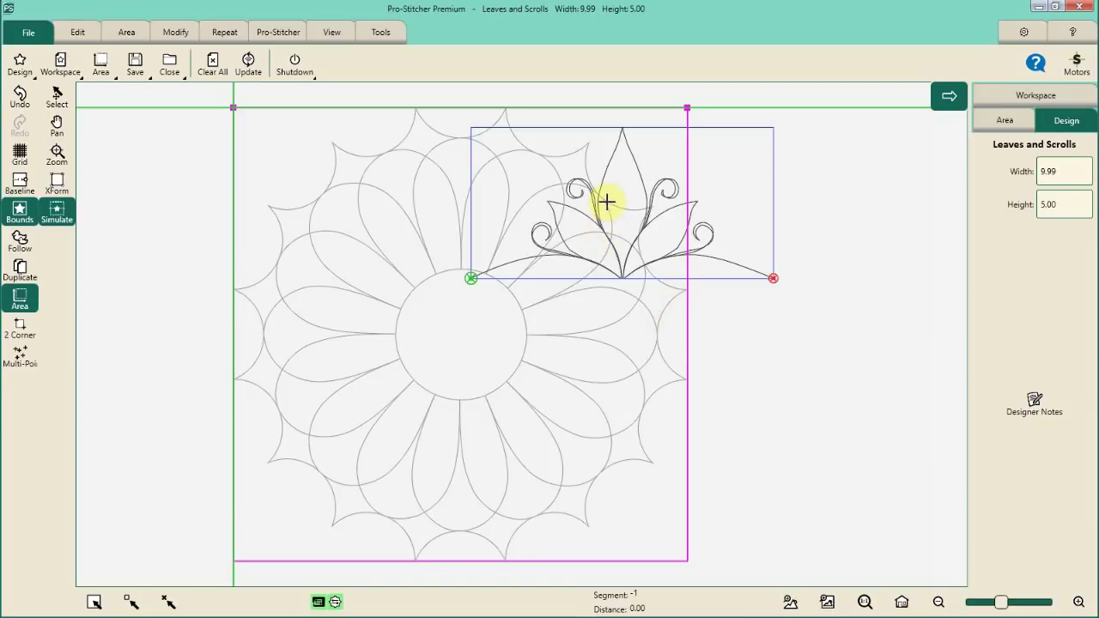
# Rotate the Leaves and Scrolls design 45° clockwise and align it to the area's top-right corner
pyautogui.click(180, 31)
pyautogui.click(56, 62)
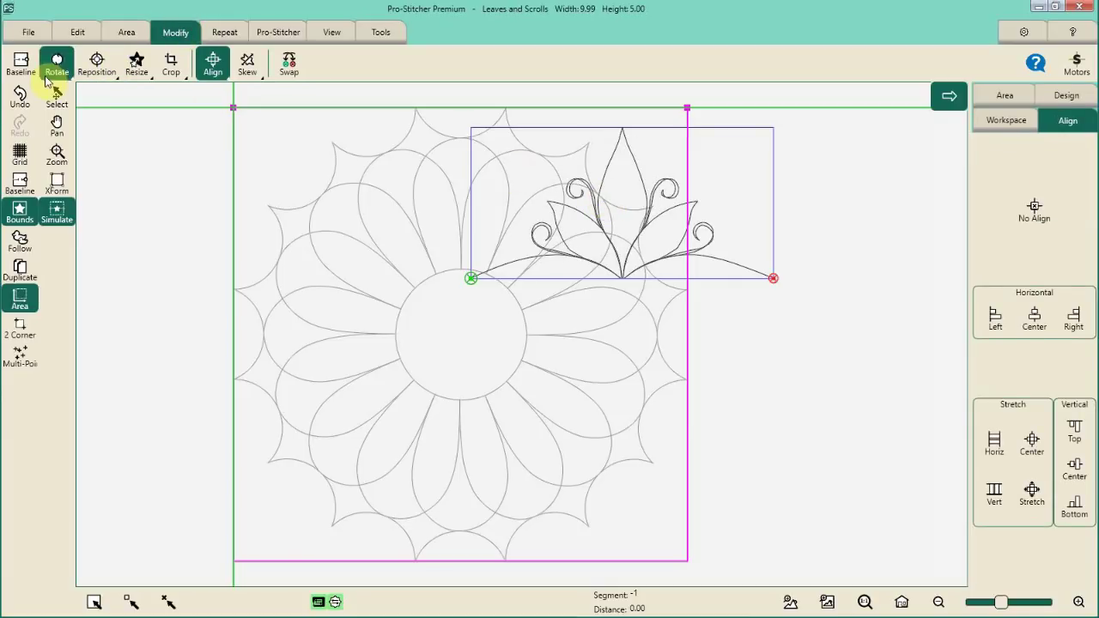
pyautogui.click(1076, 326)
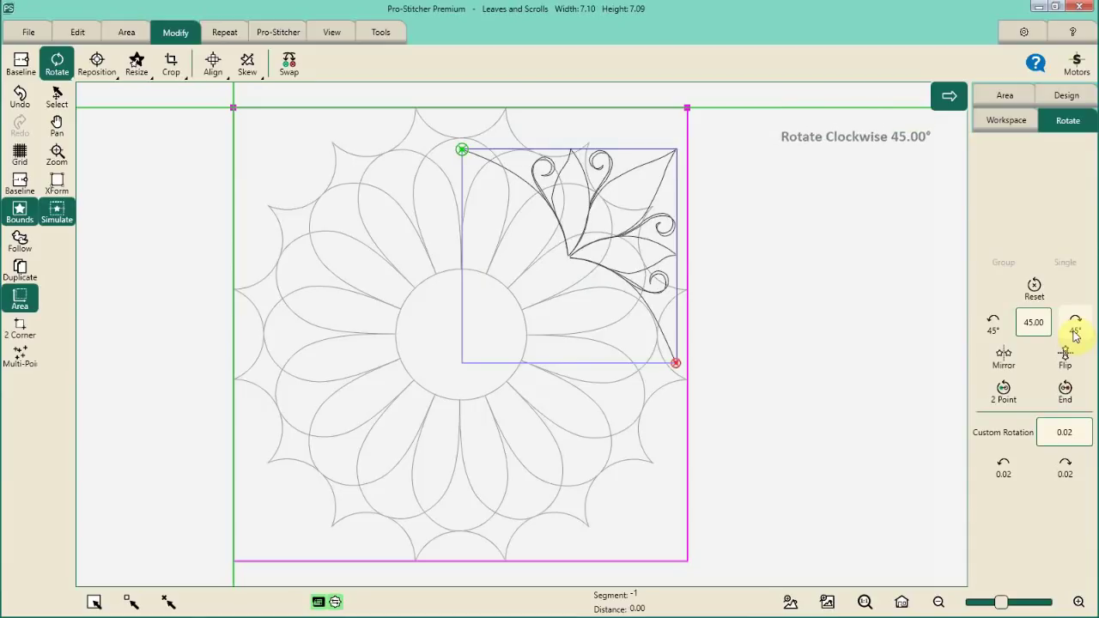
pyautogui.click(213, 62)
pyautogui.click(1074, 320)
pyautogui.click(1075, 432)
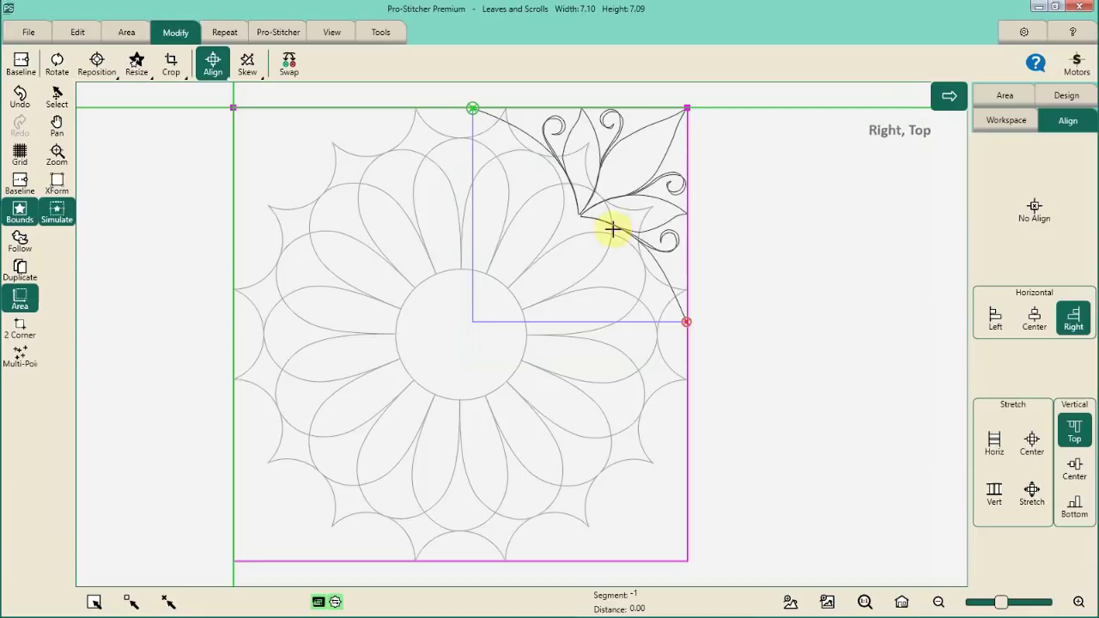
pyautogui.click(602, 198)
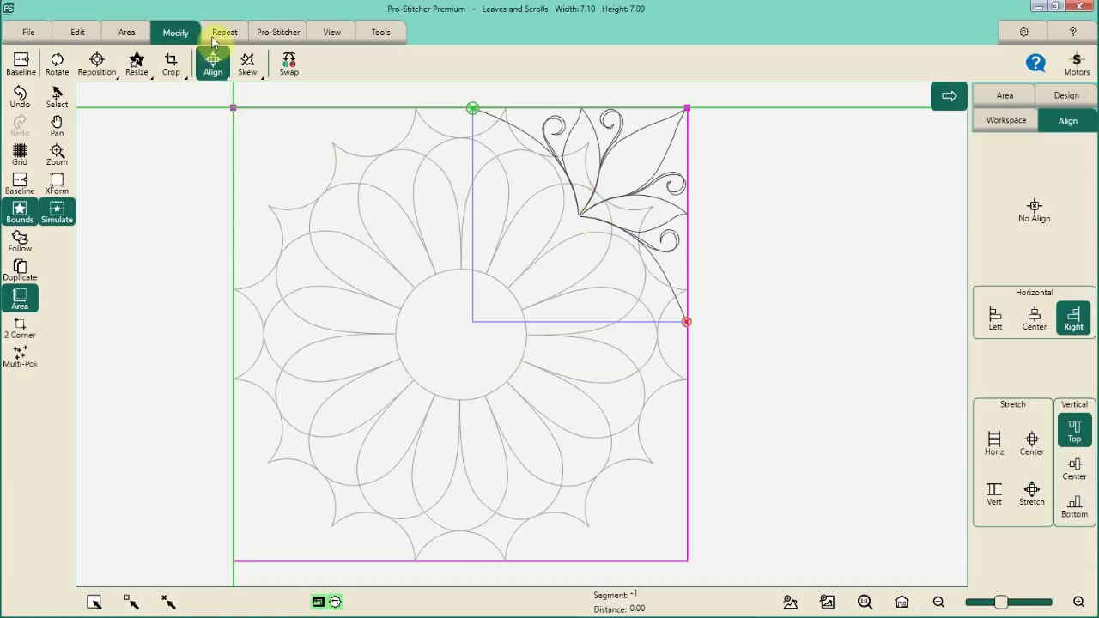
# Resize the Leaves and Scrolls design to a width of 5.10 with its proportions locked
pyautogui.click(138, 67)
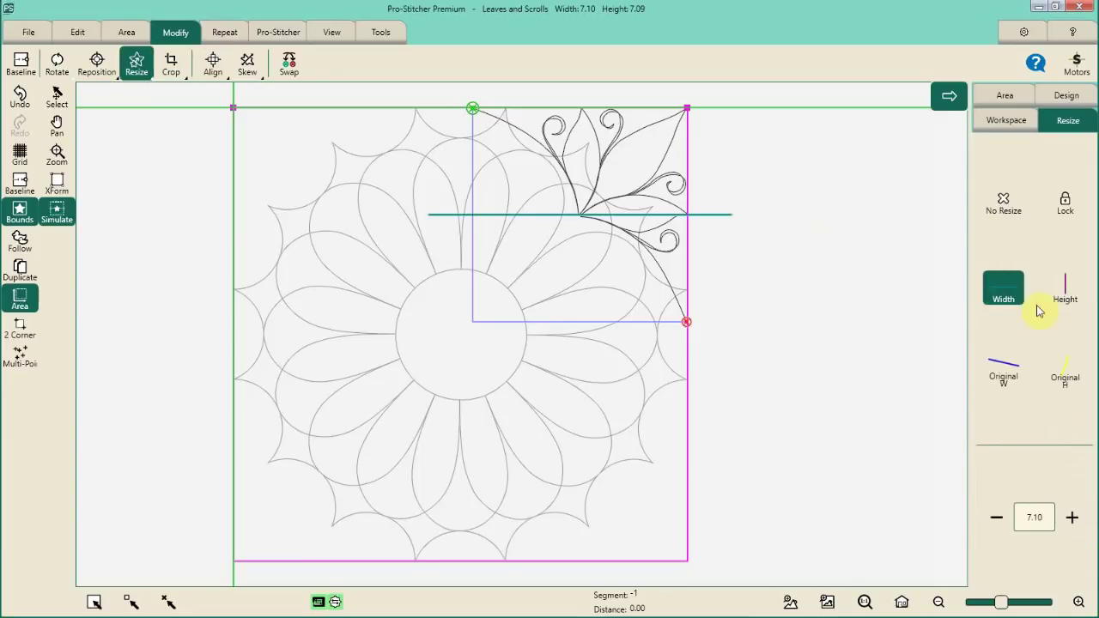
pyautogui.click(1065, 204)
pyautogui.click(997, 518)
pyautogui.click(997, 518)
pyautogui.click(997, 519)
pyautogui.click(997, 521)
pyautogui.click(997, 520)
pyautogui.click(997, 520)
pyautogui.click(997, 520)
pyautogui.click(997, 520)
pyautogui.click(997, 520)
pyautogui.click(997, 520)
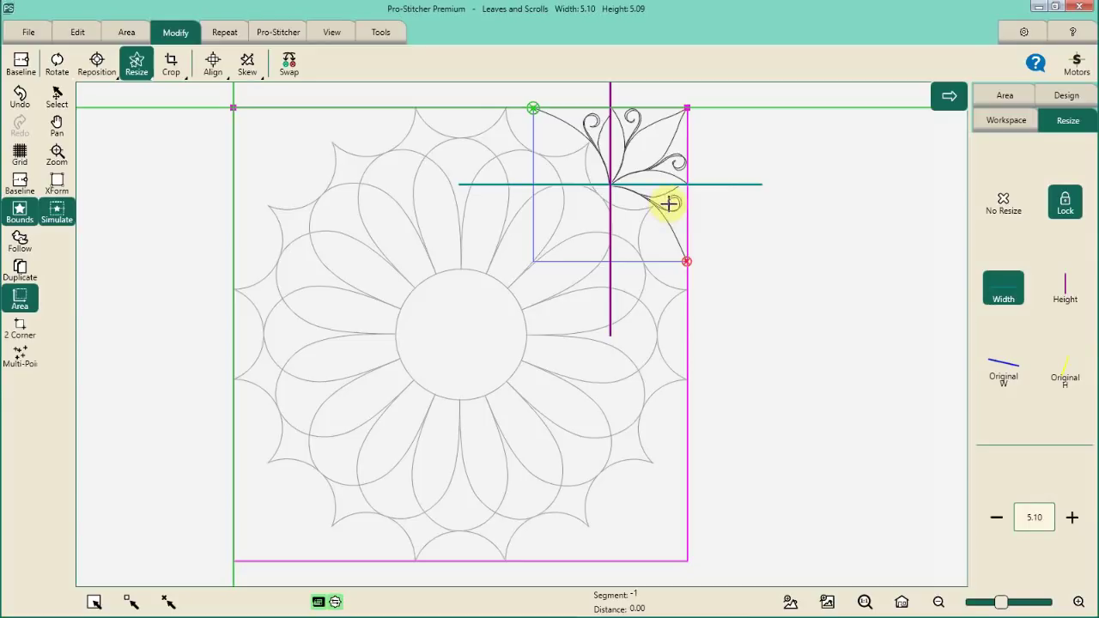
# Baseline the Leaves and Scrolls design at its current size, rotation and position
pyautogui.click(622, 154)
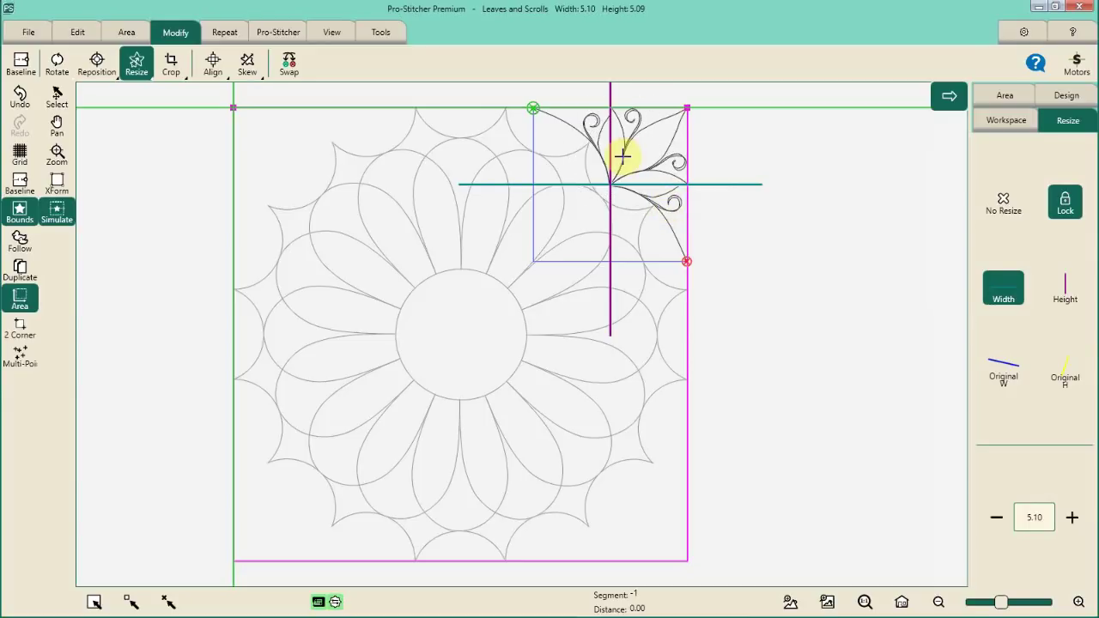
pyautogui.click(17, 66)
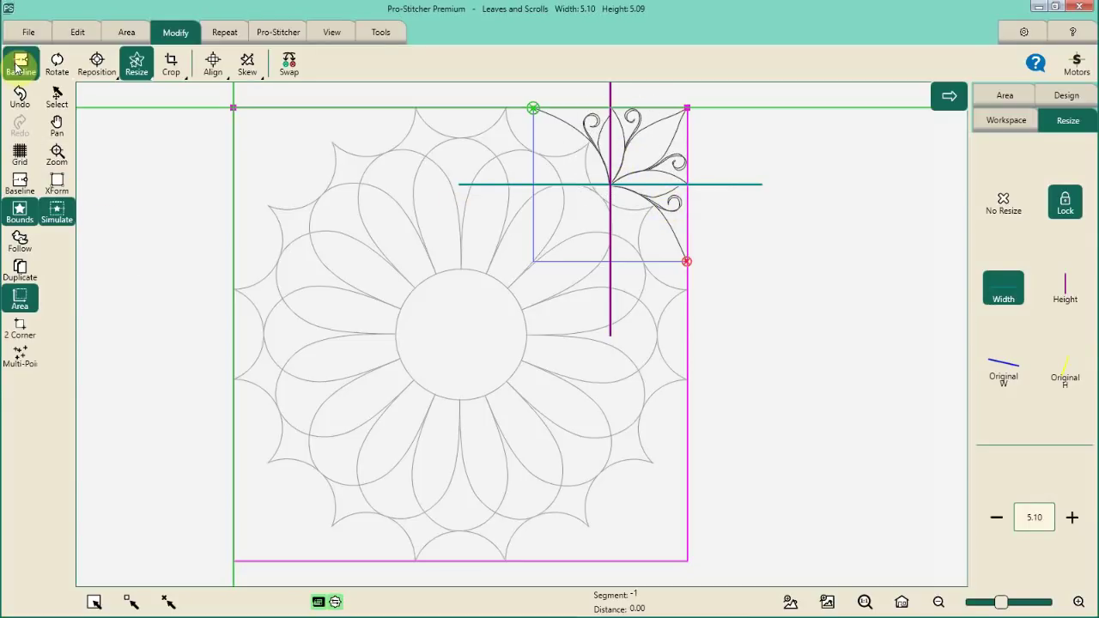
pyautogui.click(620, 155)
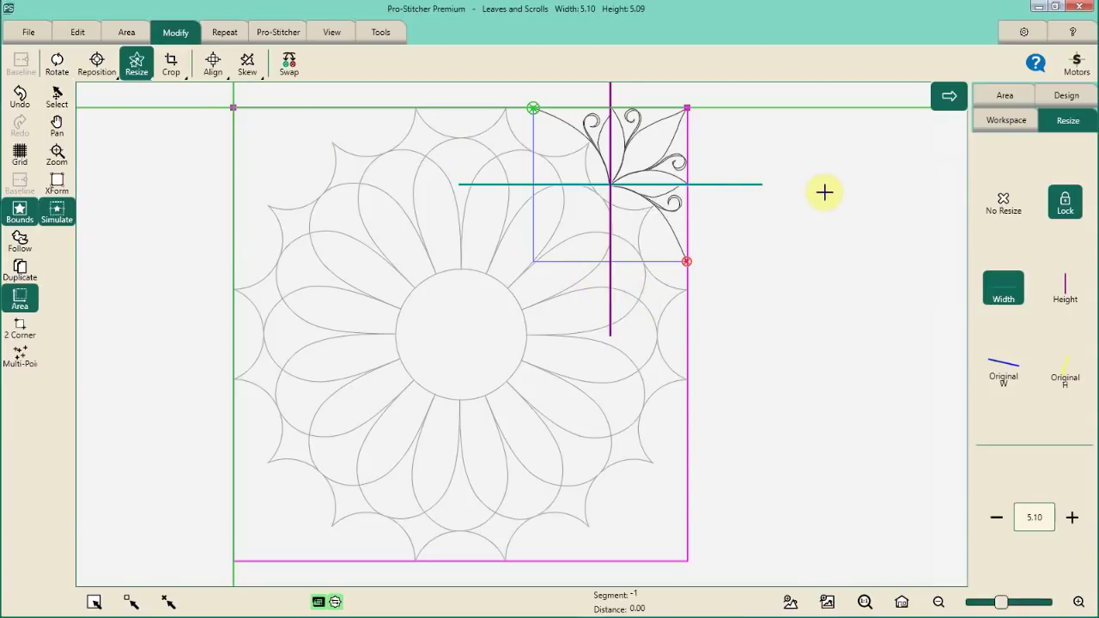
# Clear the selection, reselect Leaves and Scrolls from the workspace list, and duplicate it
pyautogui.click(1010, 123)
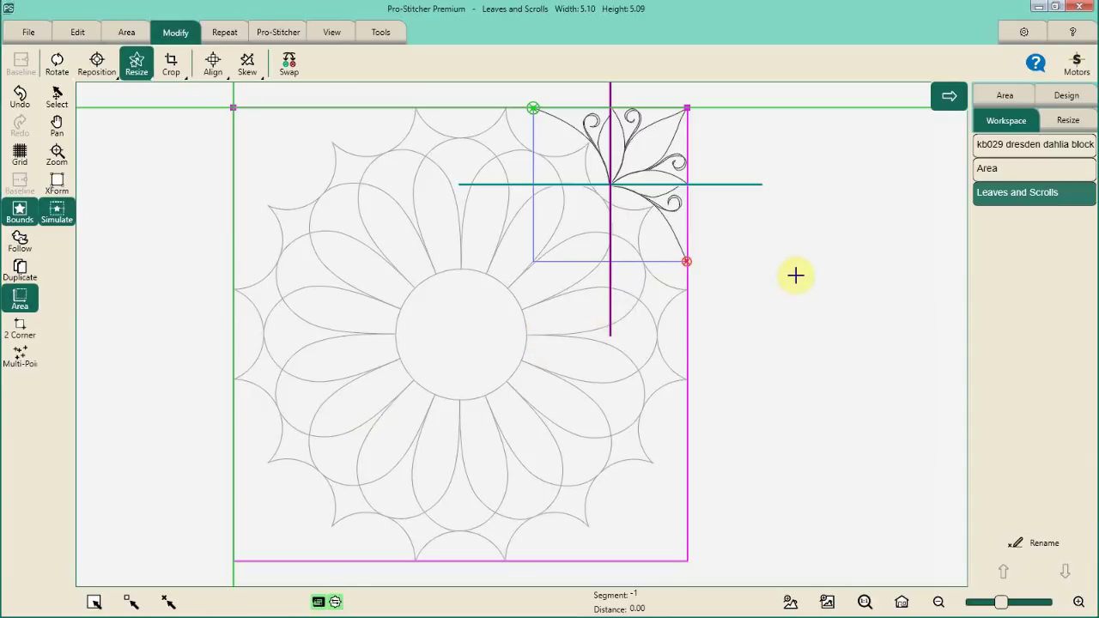
pyautogui.click(58, 98)
pyautogui.click(777, 323)
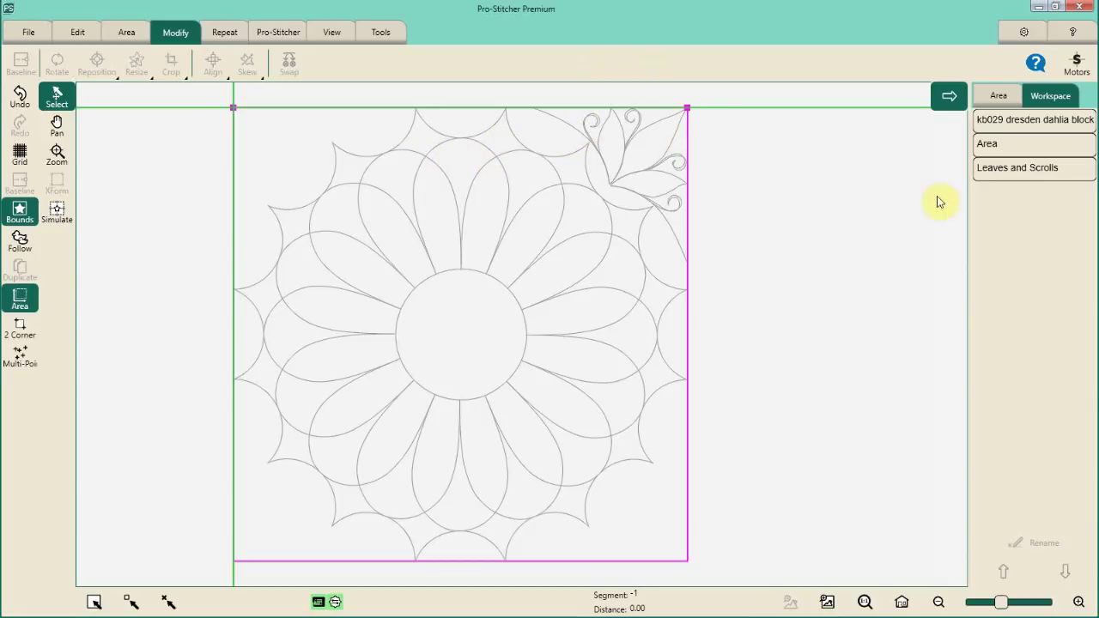
pyautogui.click(1010, 174)
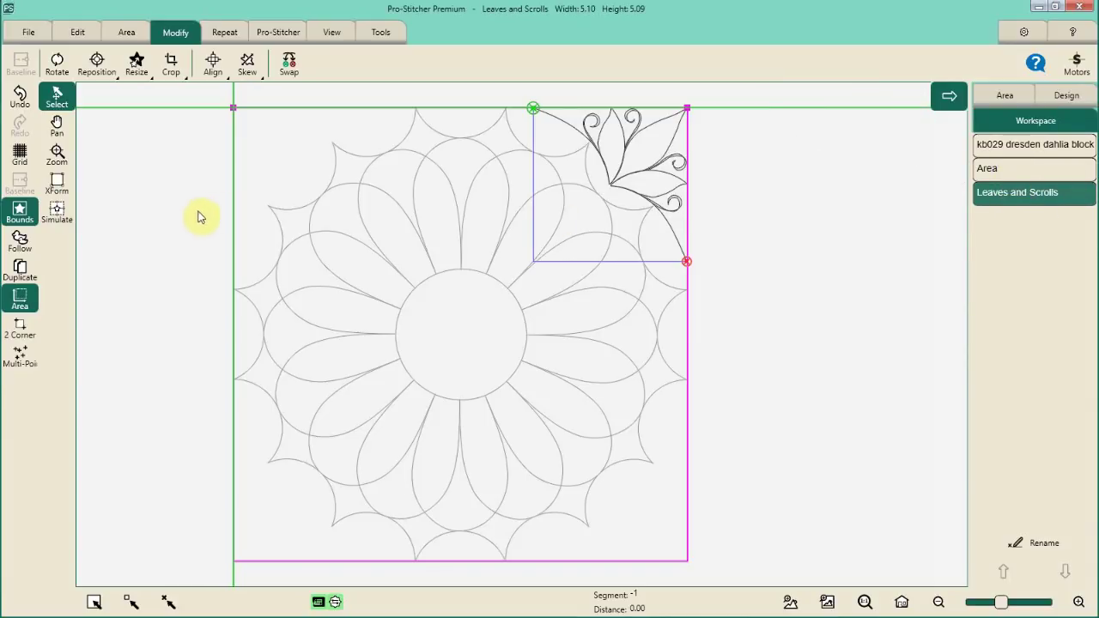
pyautogui.click(20, 273)
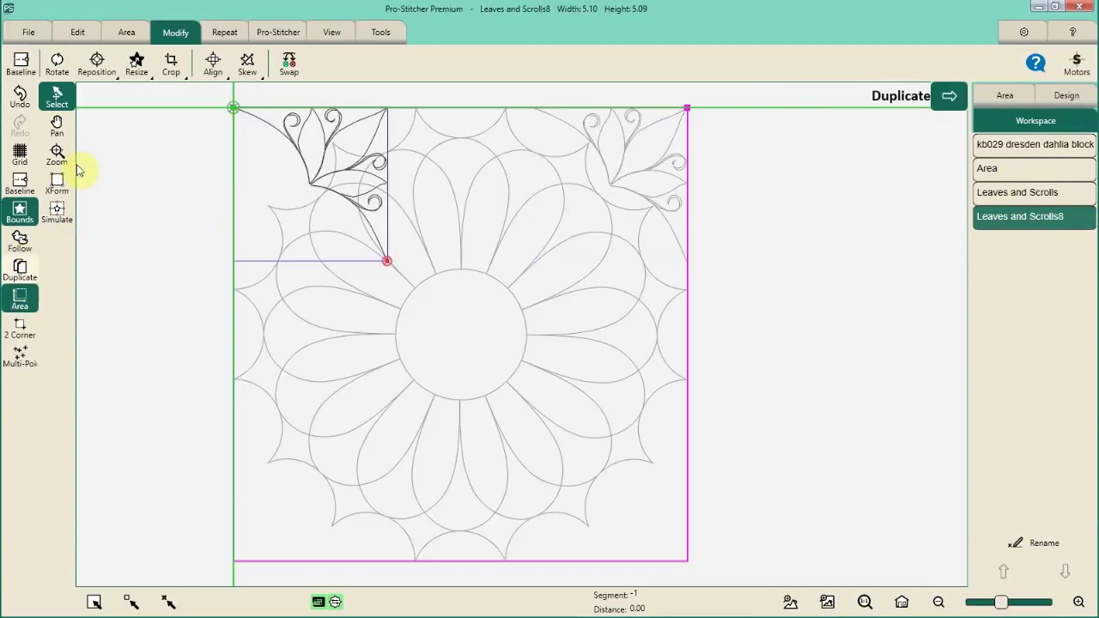
# Rotate the duplicated Leaves and Scrolls design 90° clockwise, align it to the area's bottom-right corner, and deselect it
pyautogui.click(56, 67)
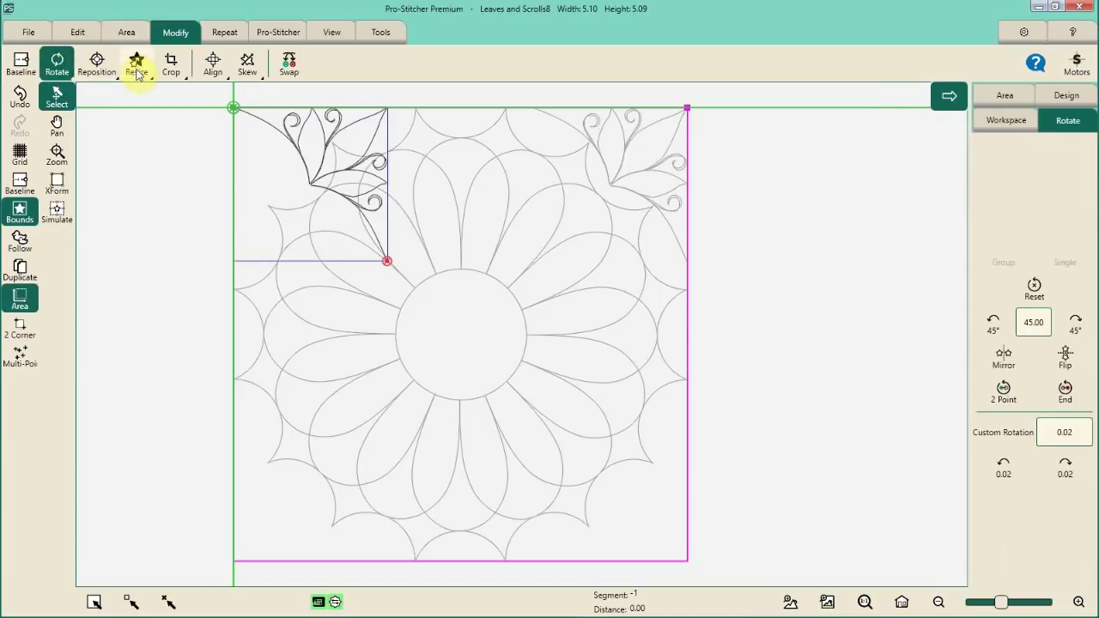
pyautogui.click(1075, 326)
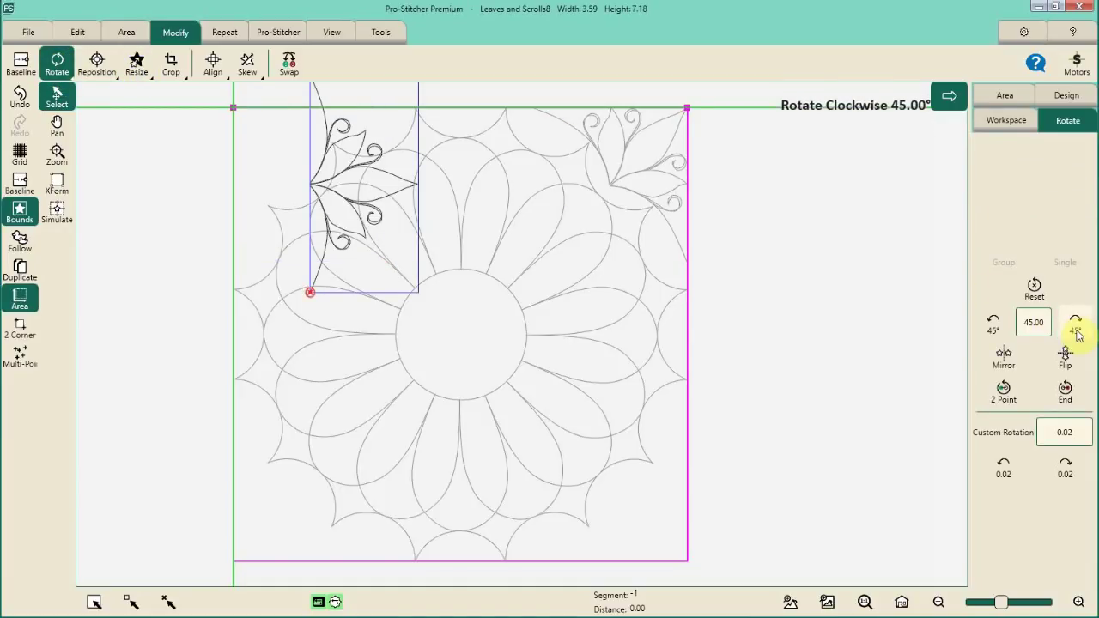
pyautogui.click(1077, 330)
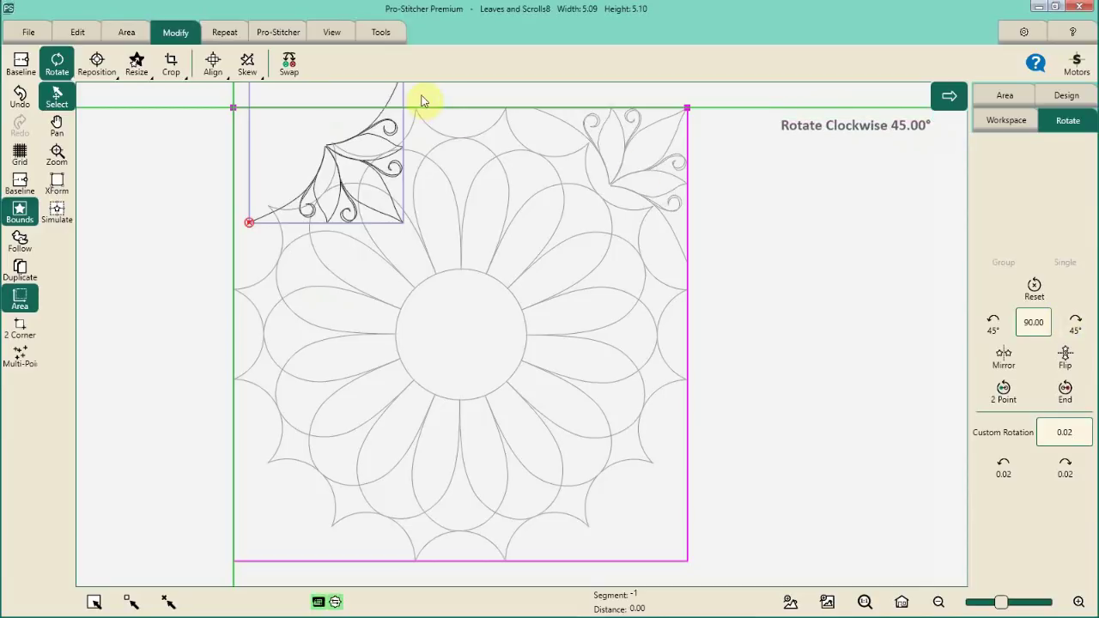
pyautogui.click(206, 67)
pyautogui.click(1073, 318)
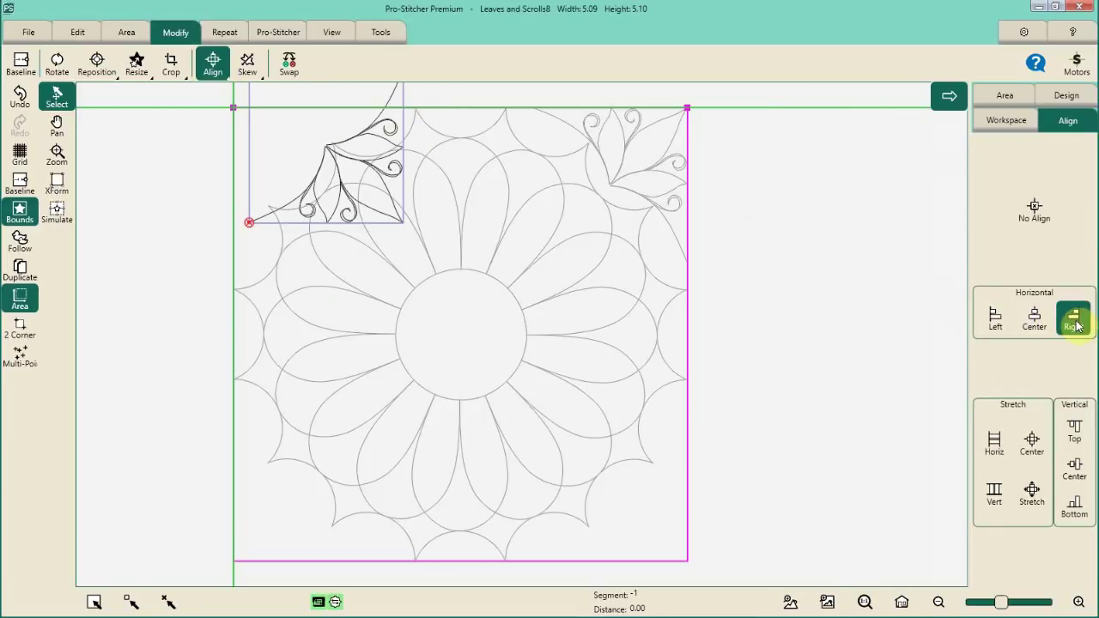
pyautogui.click(1074, 505)
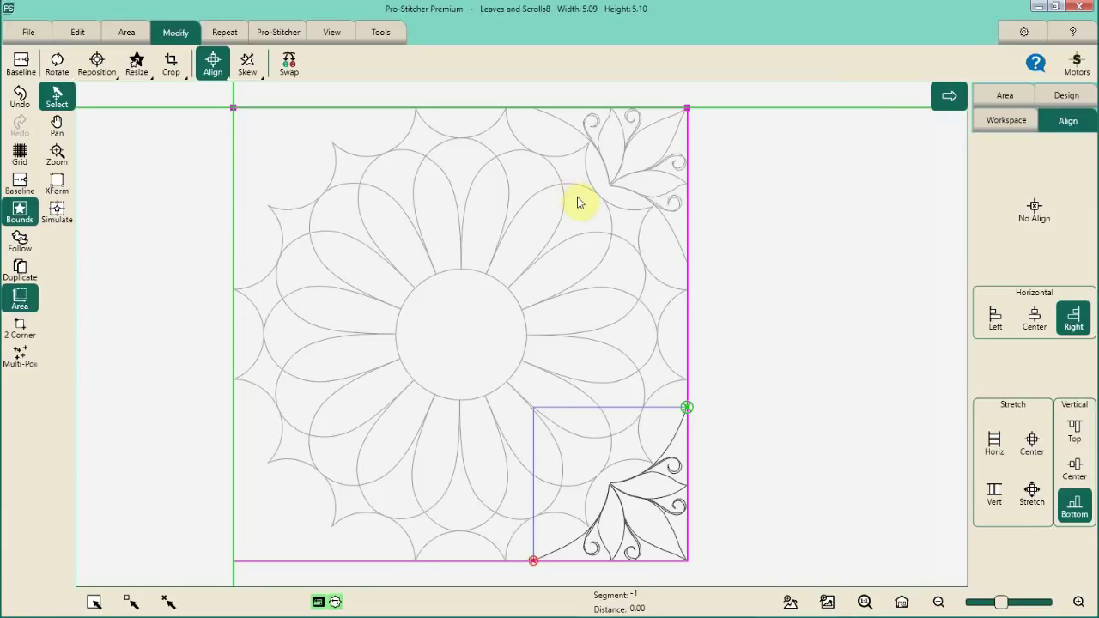
pyautogui.click(829, 268)
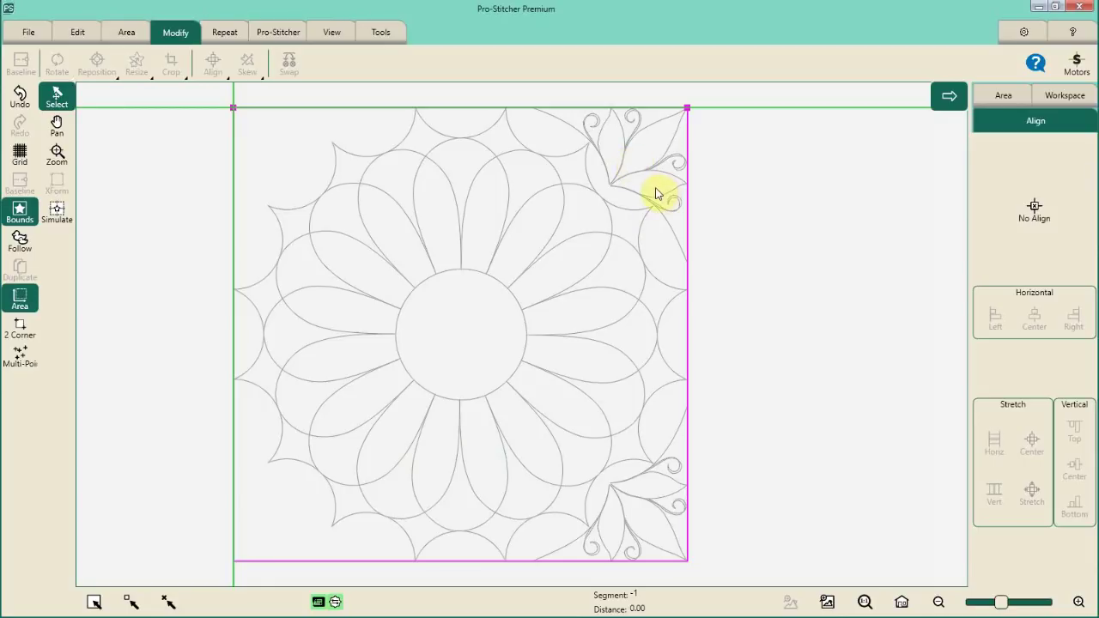
pyautogui.click(253, 240)
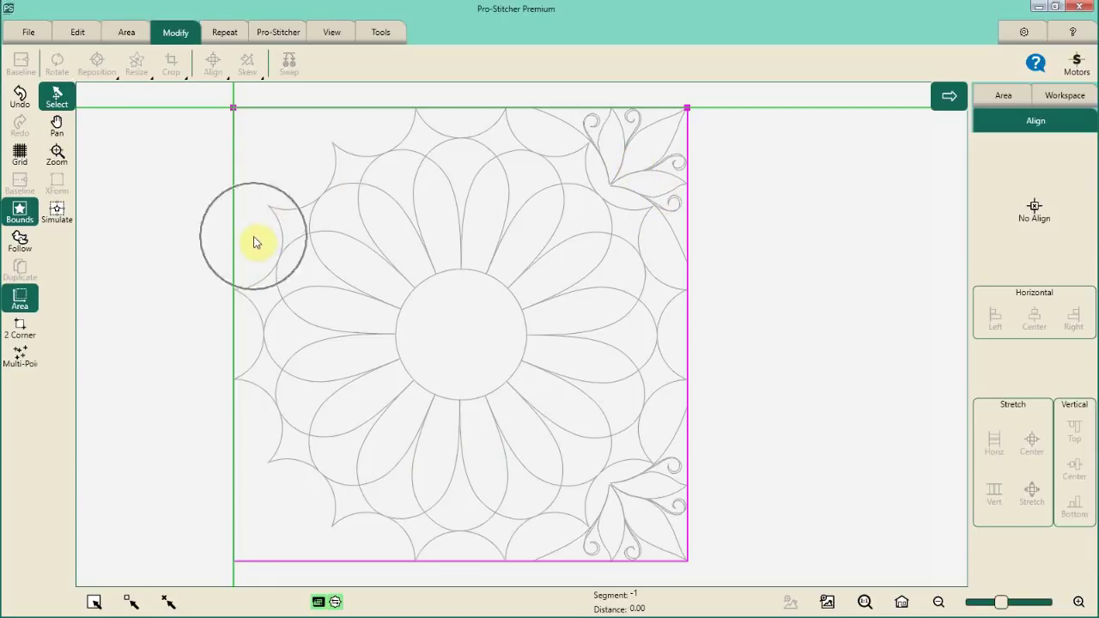
pyautogui.click(275, 530)
pyautogui.click(275, 153)
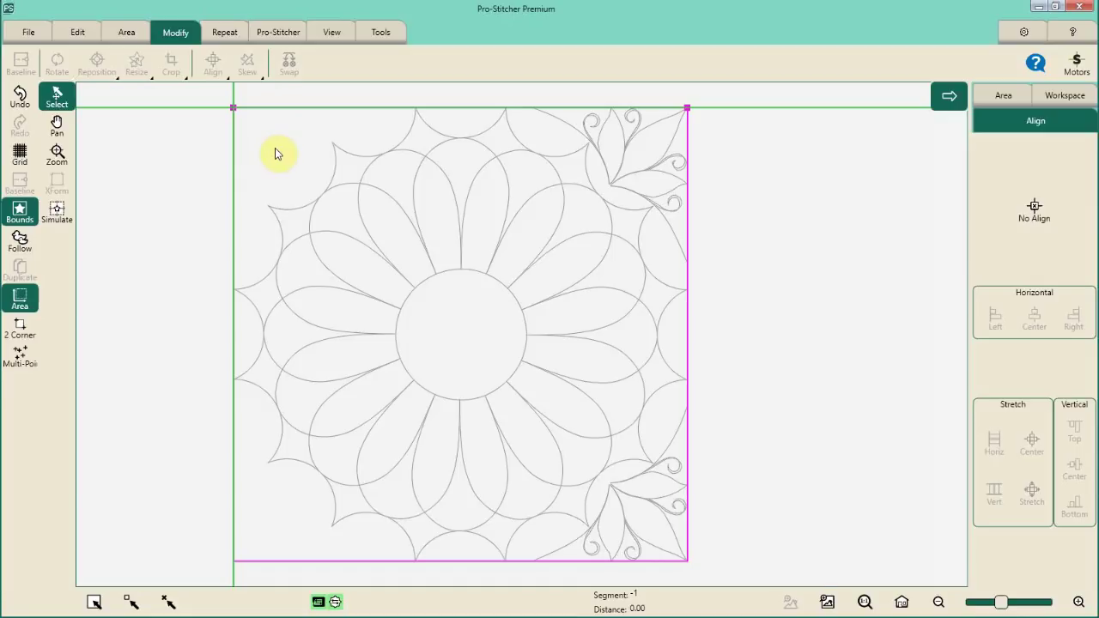
# Turn on multiple selection and select Leaves and Scrolls and Leaves and Scrolls8 together from the workspace list
pyautogui.click(1054, 100)
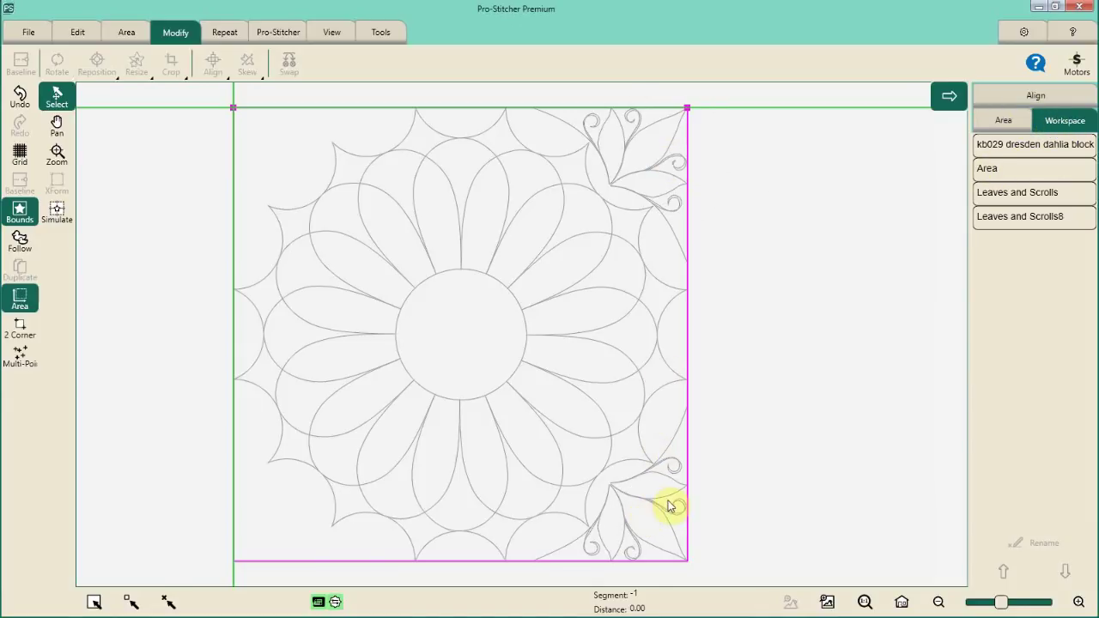
pyautogui.click(131, 602)
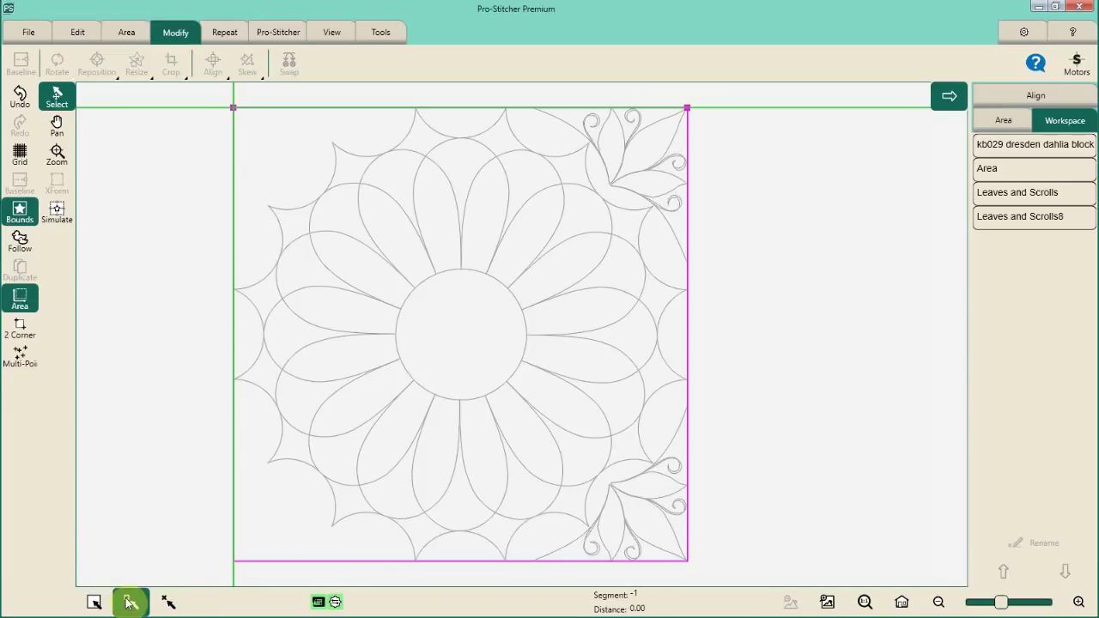
pyautogui.click(1019, 197)
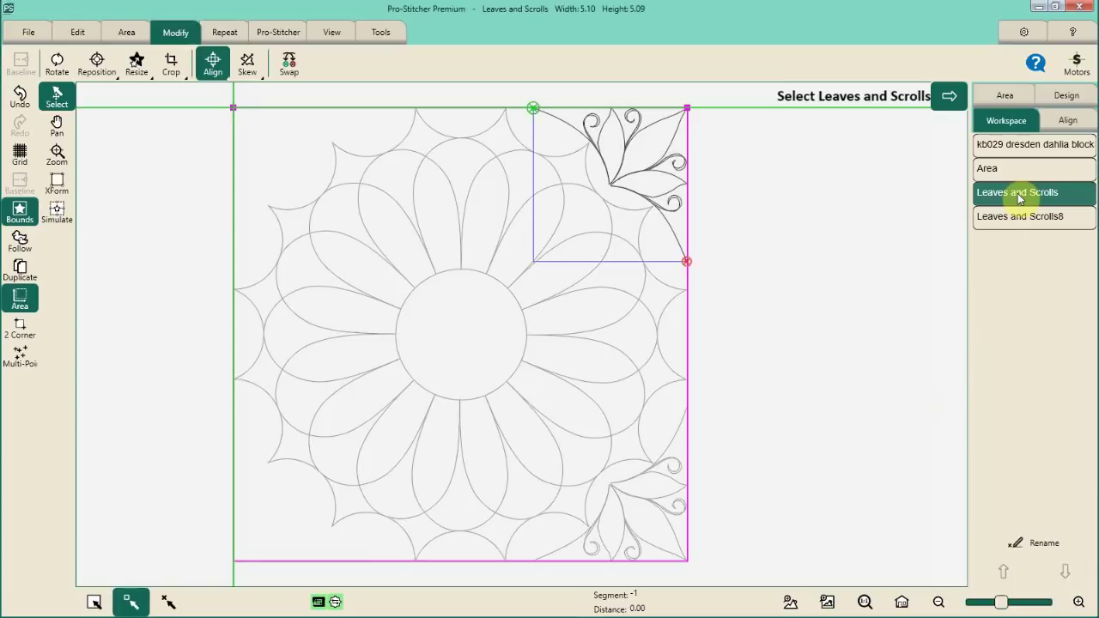
pyautogui.click(1019, 220)
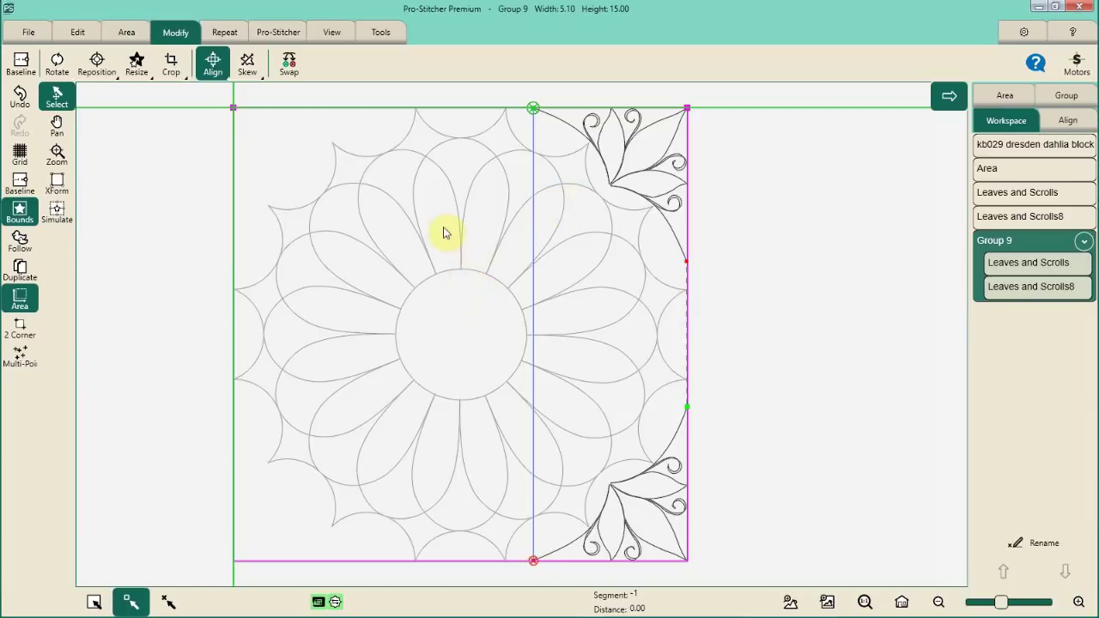
# Duplicate the selected group of two corner motifs
pyautogui.click(372, 237)
pyautogui.click(1022, 234)
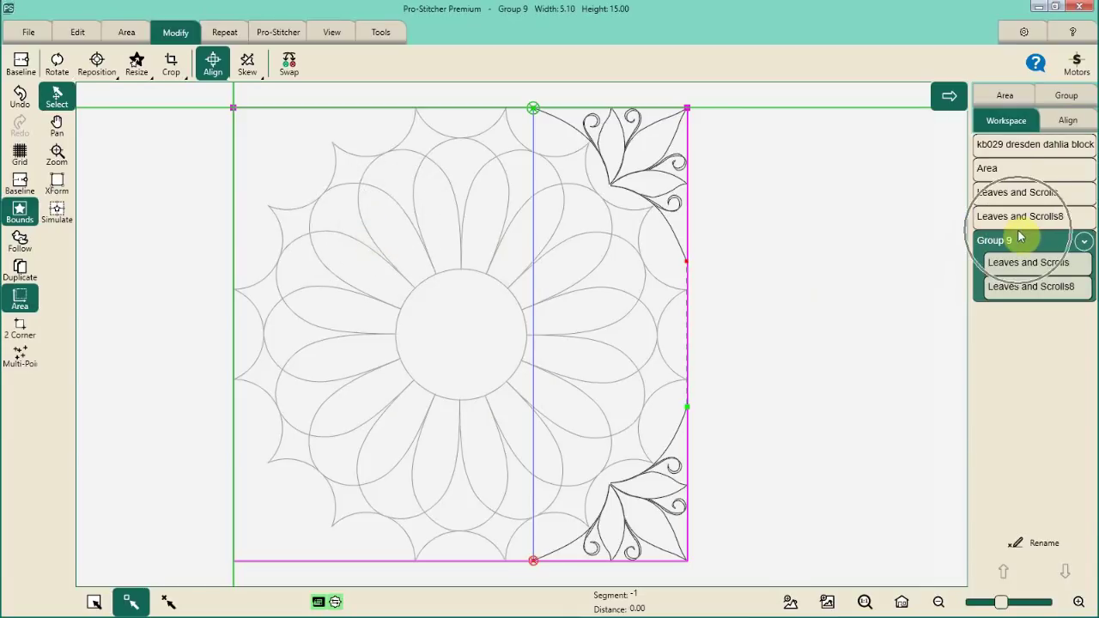
pyautogui.click(1033, 277)
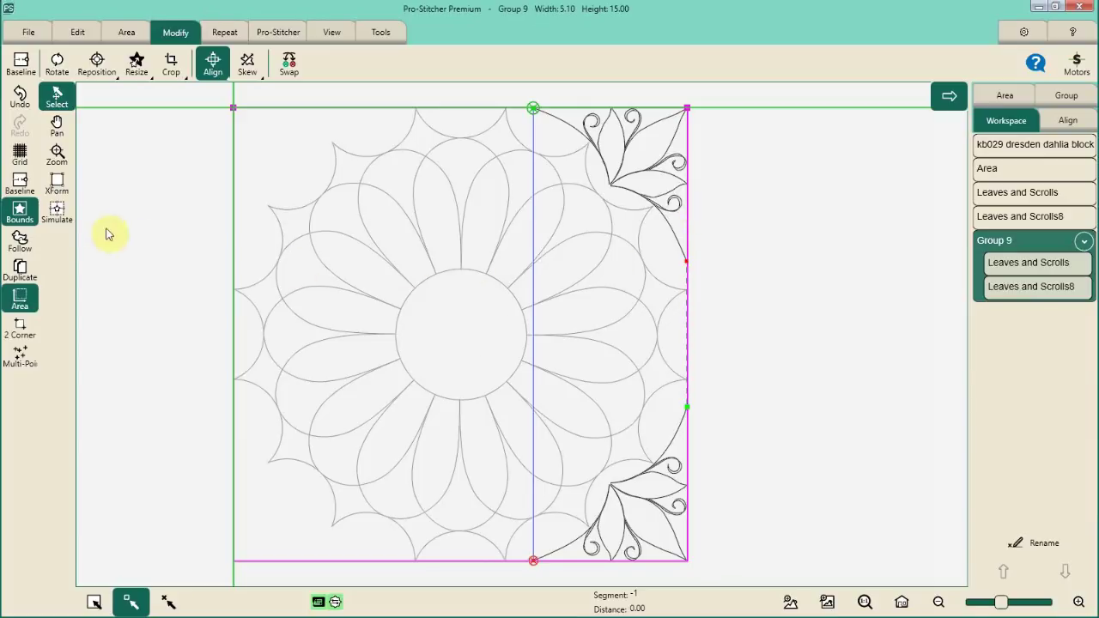
pyautogui.click(22, 274)
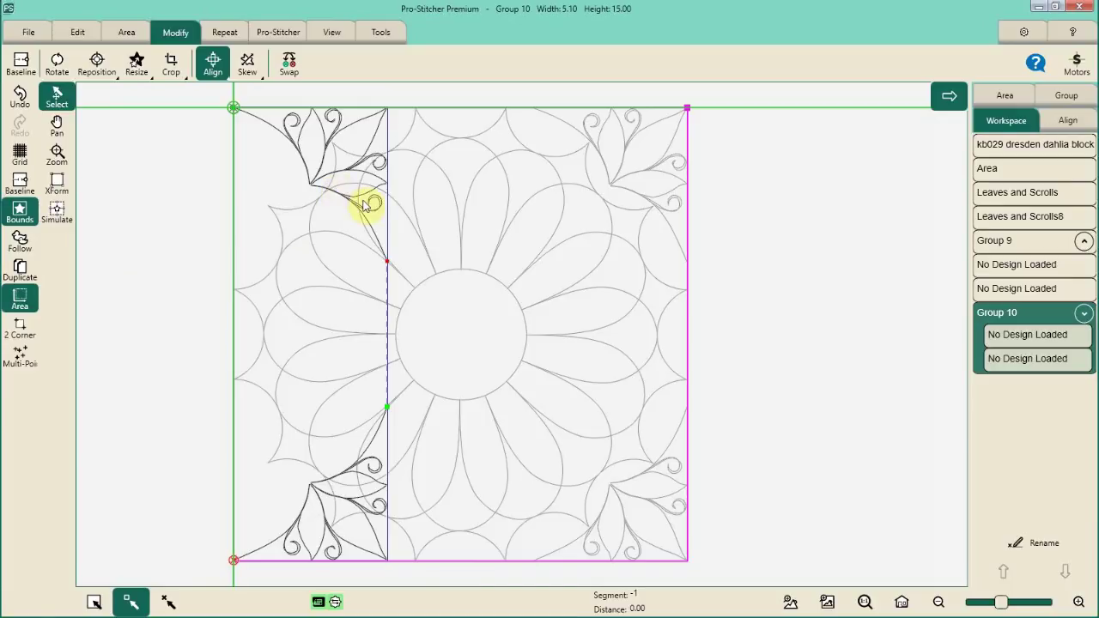
pyautogui.click(252, 167)
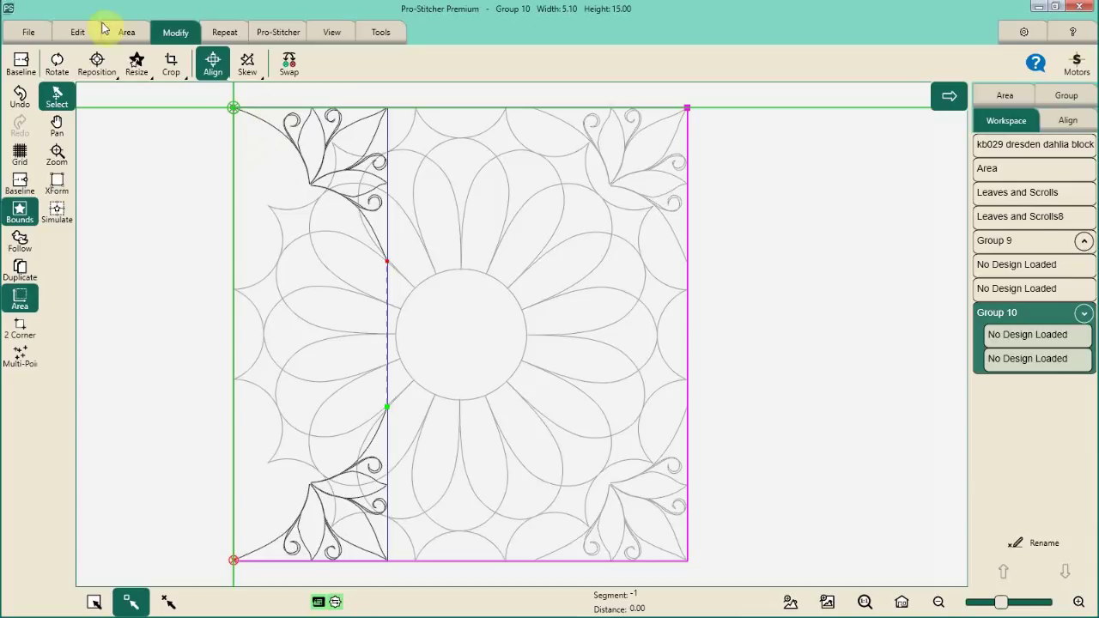
# Mirror the duplicated pair of corner motifs as a group and align it to the left and top of the area
pyautogui.click(55, 62)
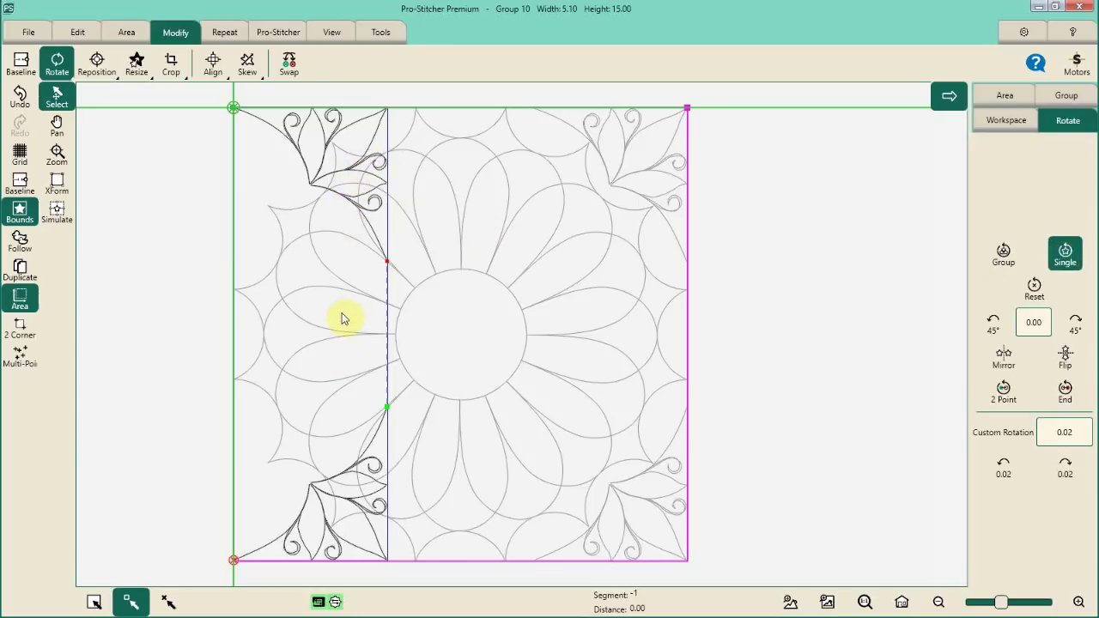
pyautogui.click(1004, 257)
pyautogui.click(1005, 257)
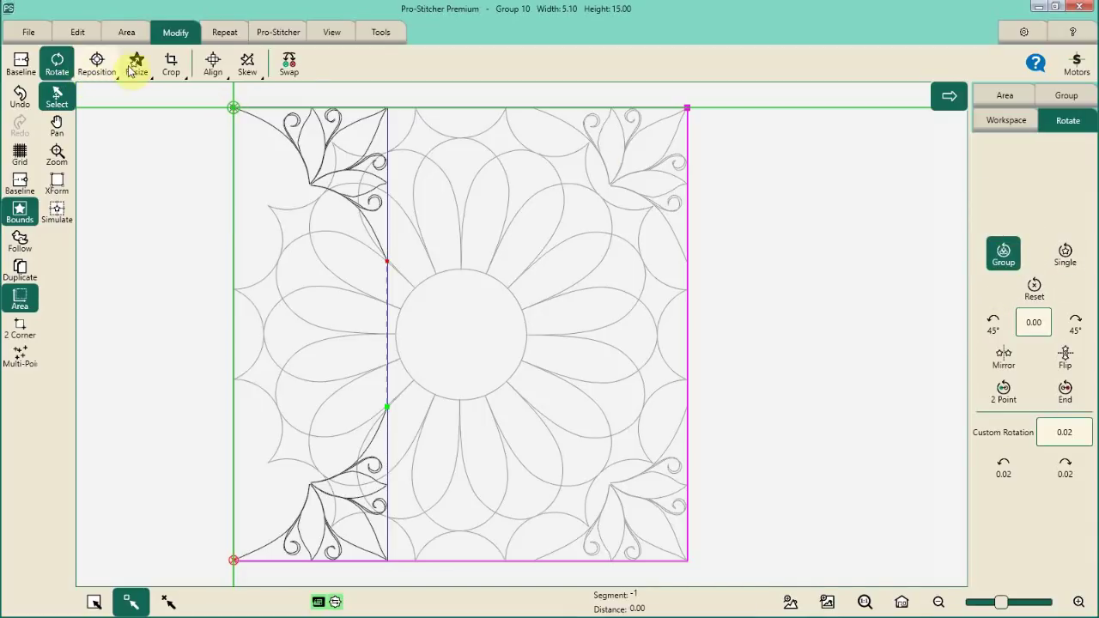
pyautogui.click(1005, 359)
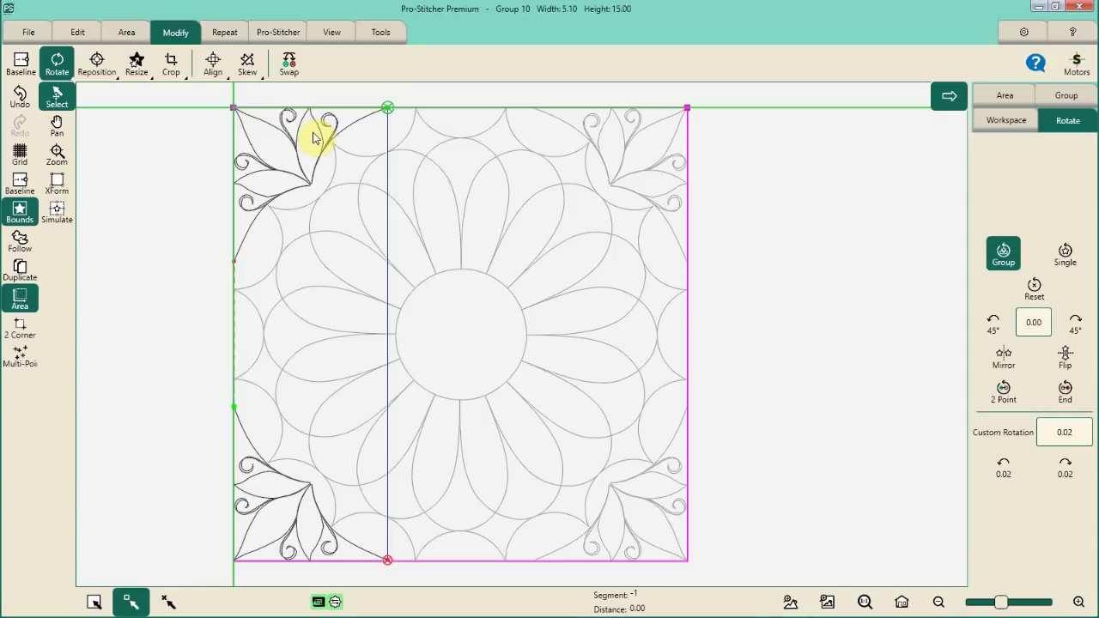
pyautogui.click(213, 61)
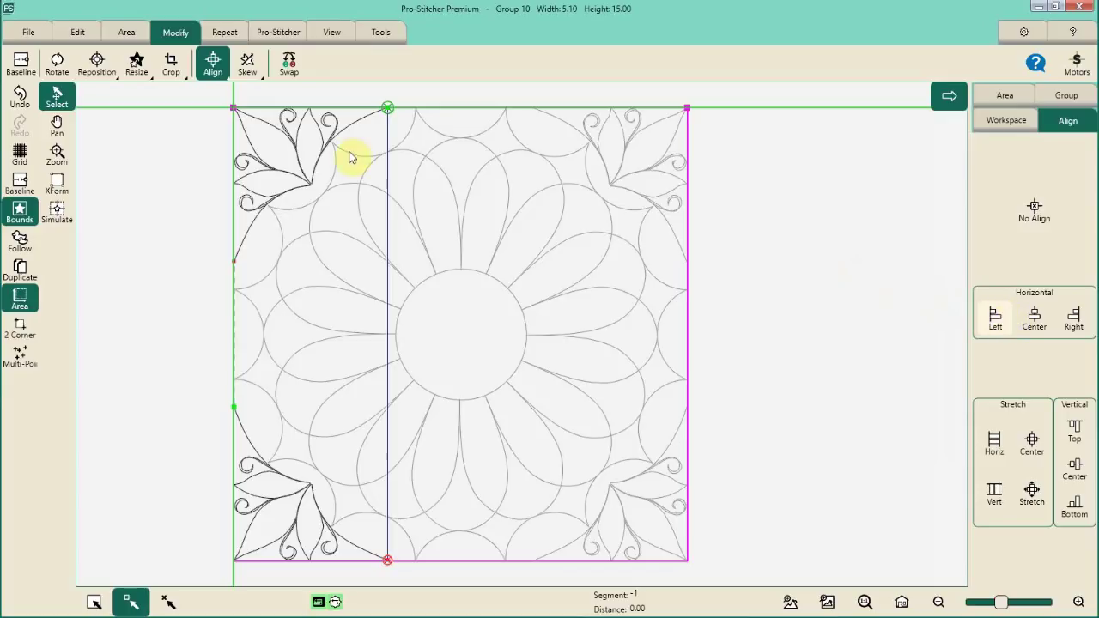
pyautogui.click(989, 330)
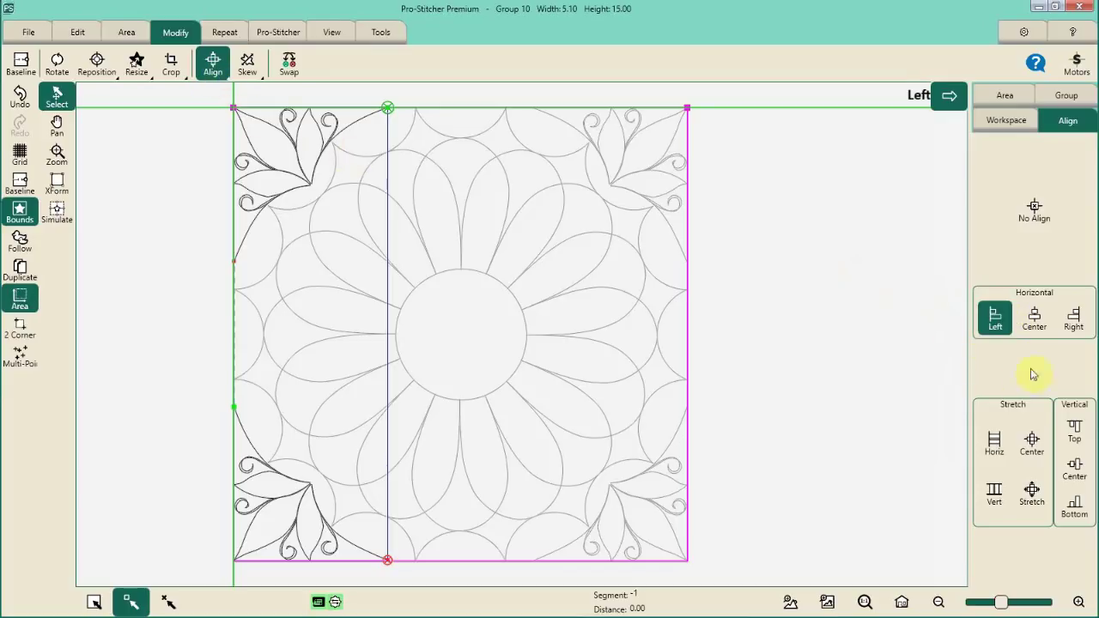
pyautogui.click(1076, 432)
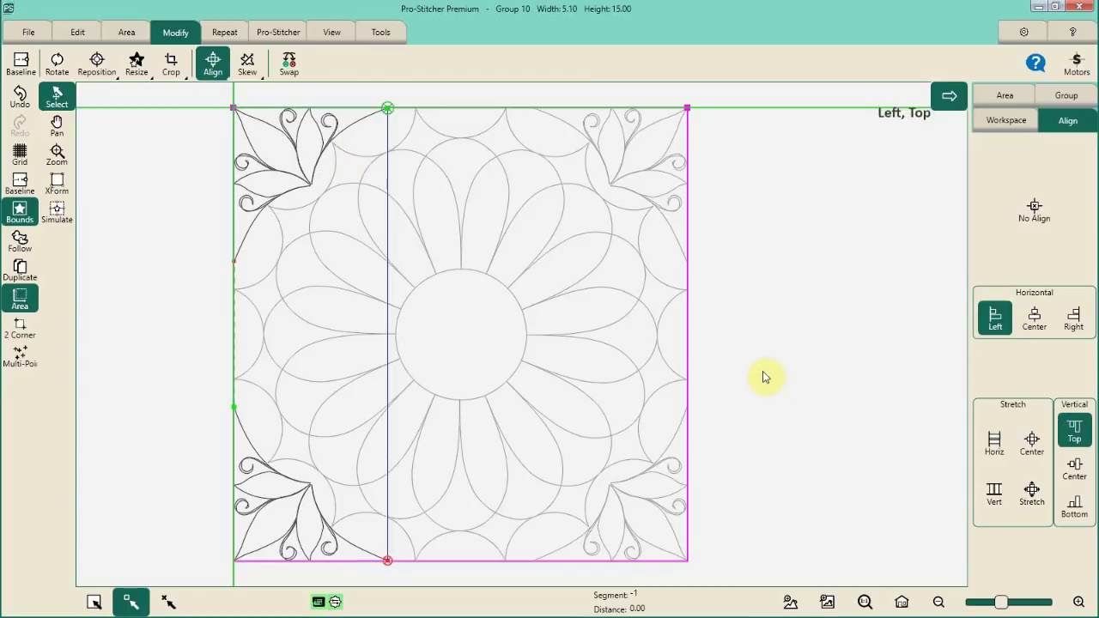
# Turn off multiple selection and clear the selection to dissolve the temporary groups of corner motifs
pyautogui.click(1005, 126)
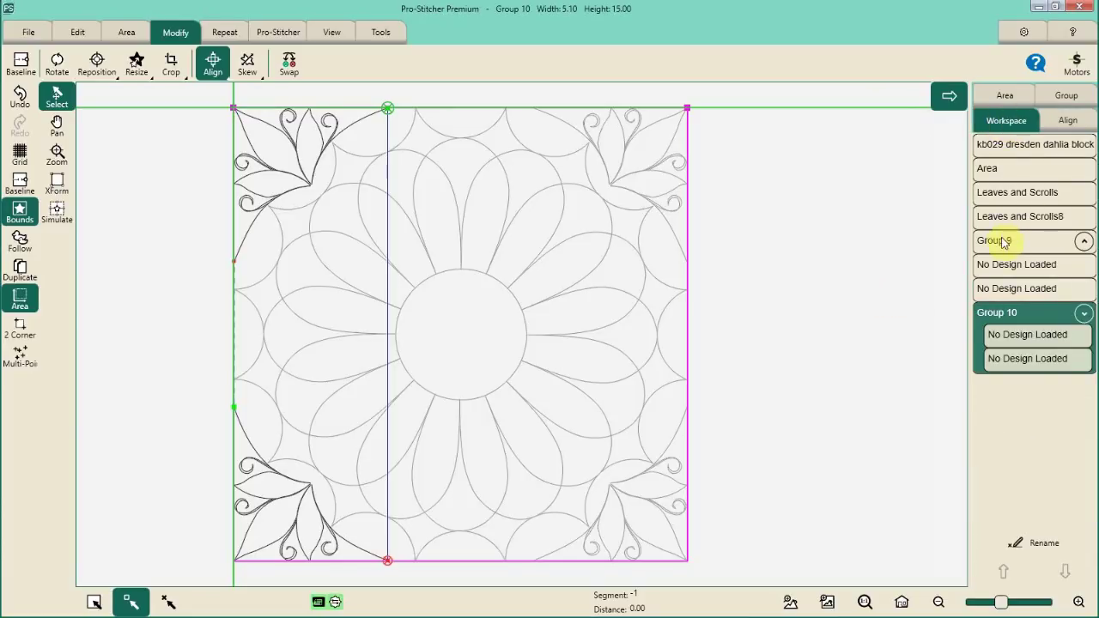
pyautogui.click(1020, 314)
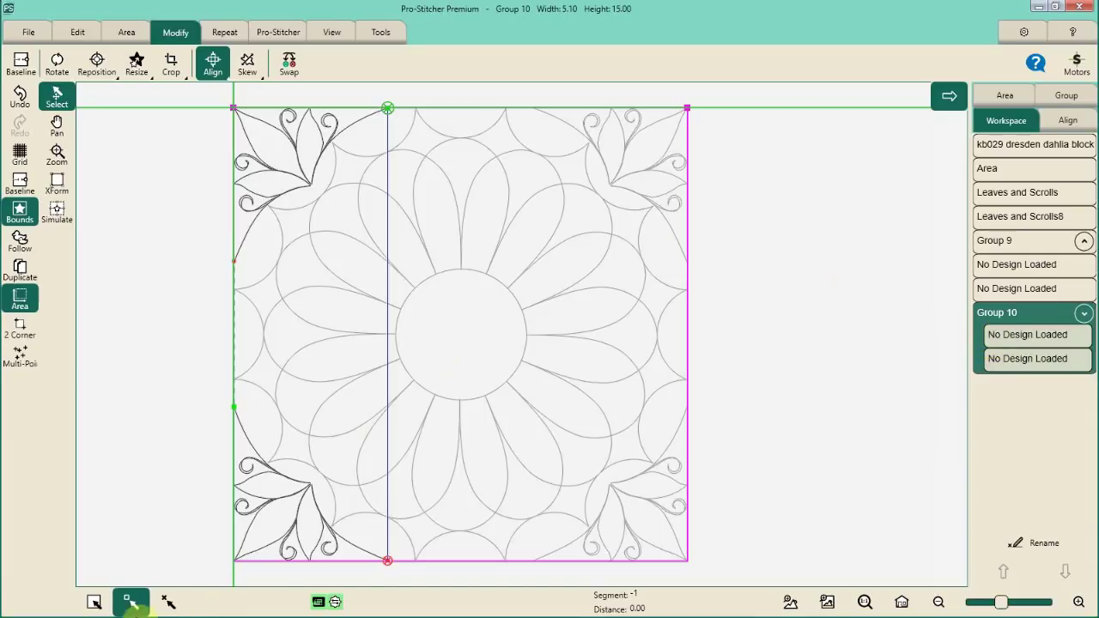
pyautogui.click(131, 602)
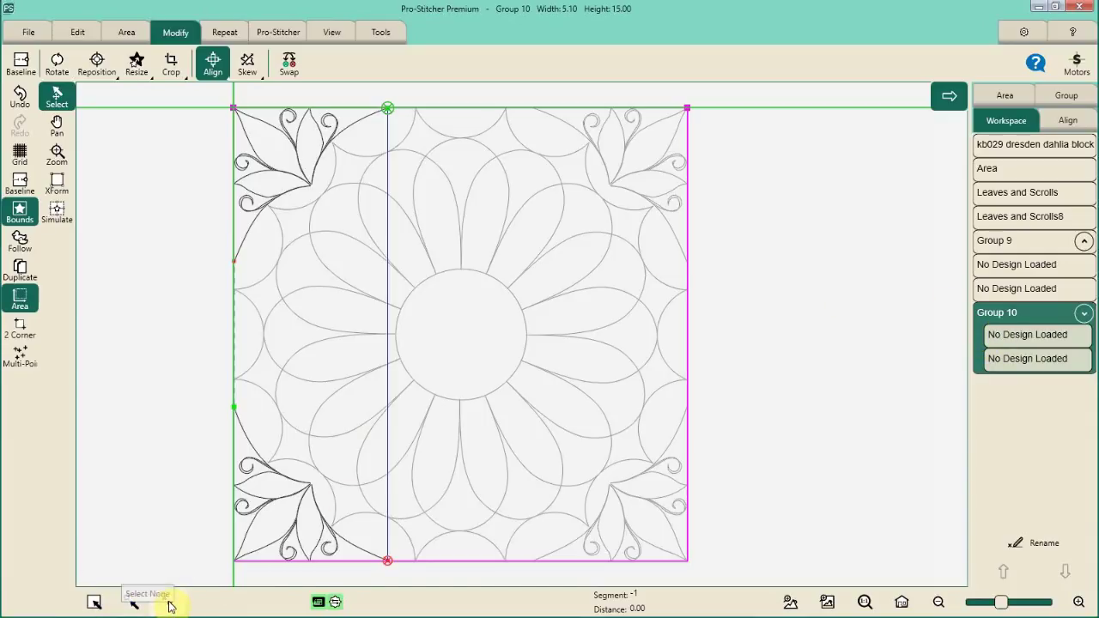
pyautogui.click(169, 603)
pyautogui.click(528, 478)
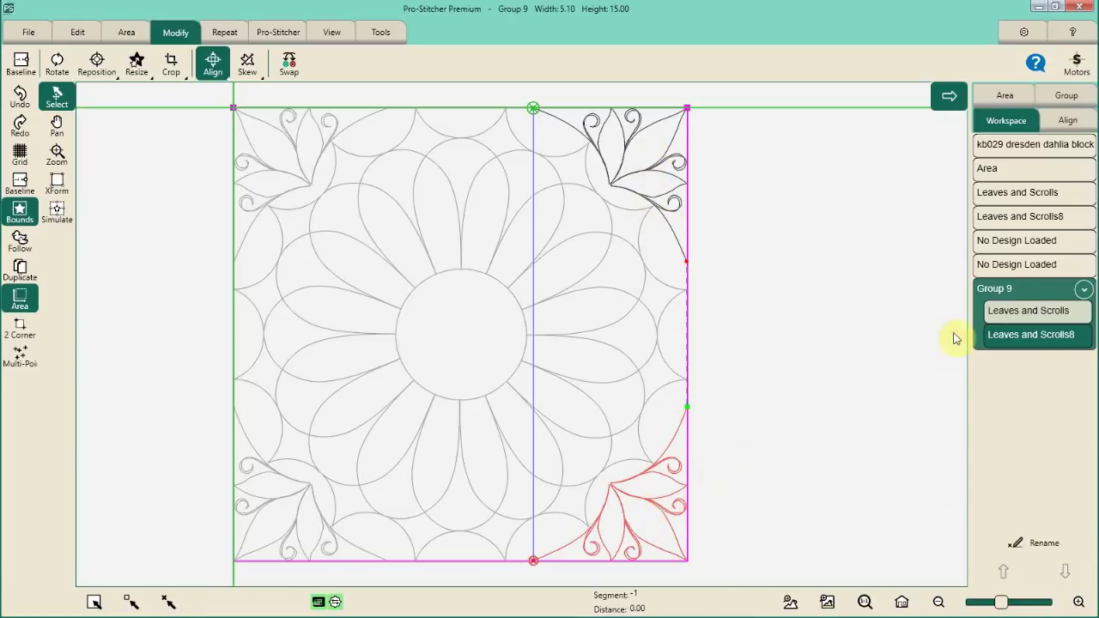
pyautogui.click(1054, 319)
pyautogui.click(1020, 302)
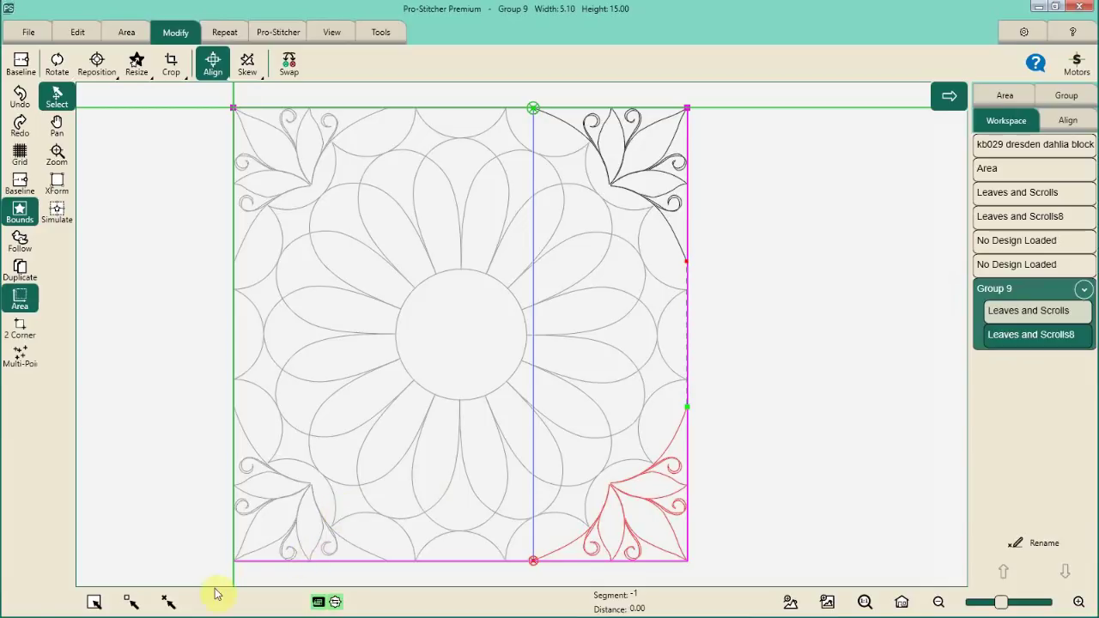
pyautogui.click(169, 606)
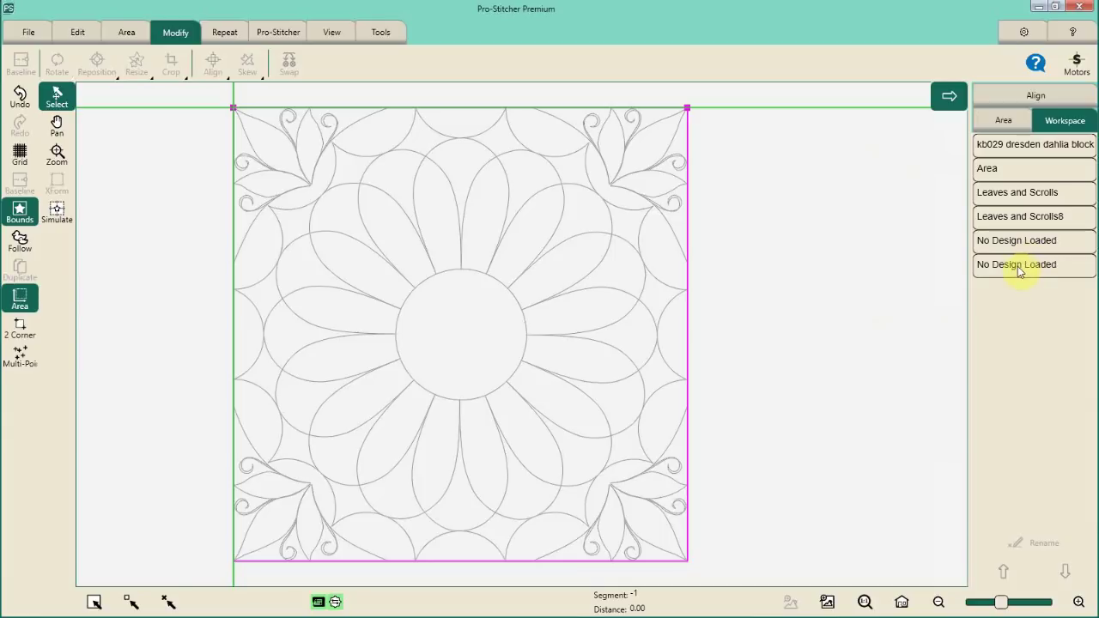
# Select each corner design in turn from the workspace list to identify its position, then clear the selection
pyautogui.click(1017, 195)
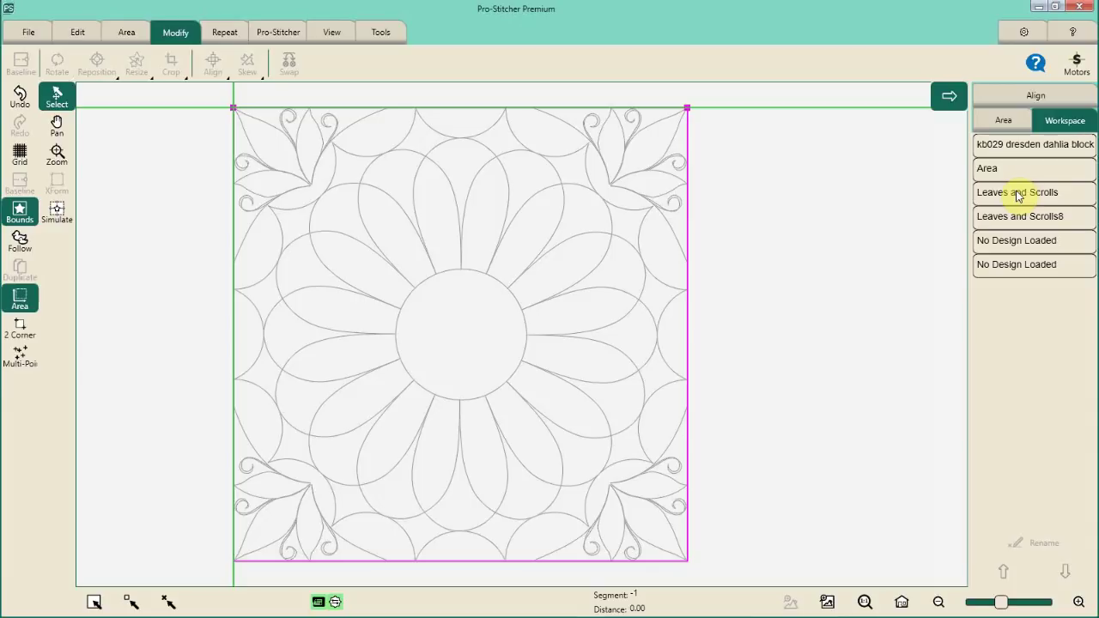
pyautogui.click(1017, 195)
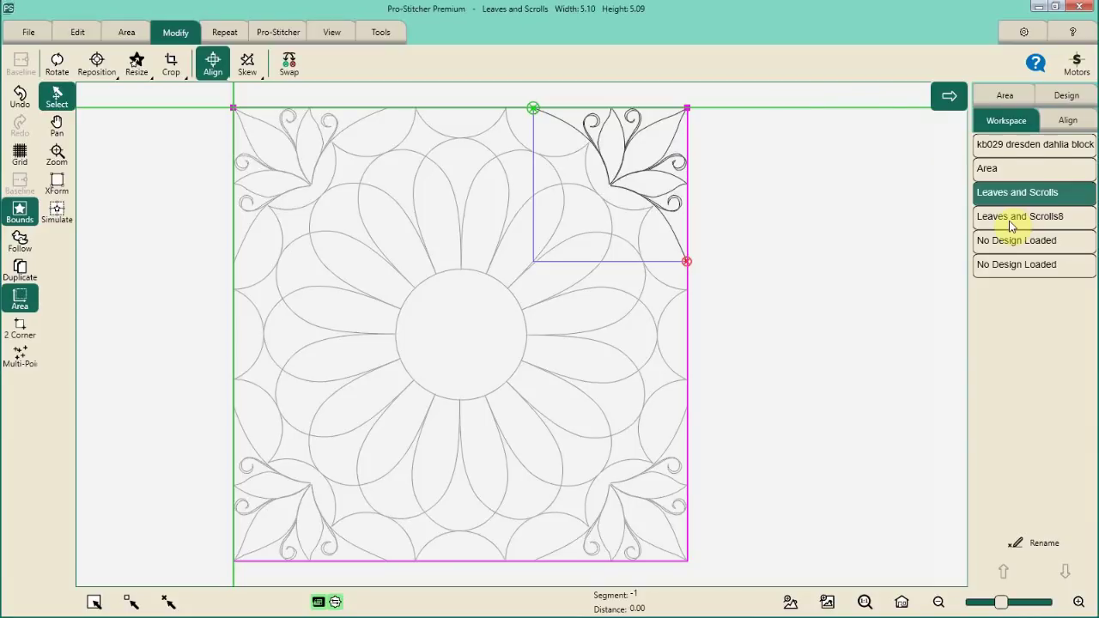
pyautogui.click(1012, 219)
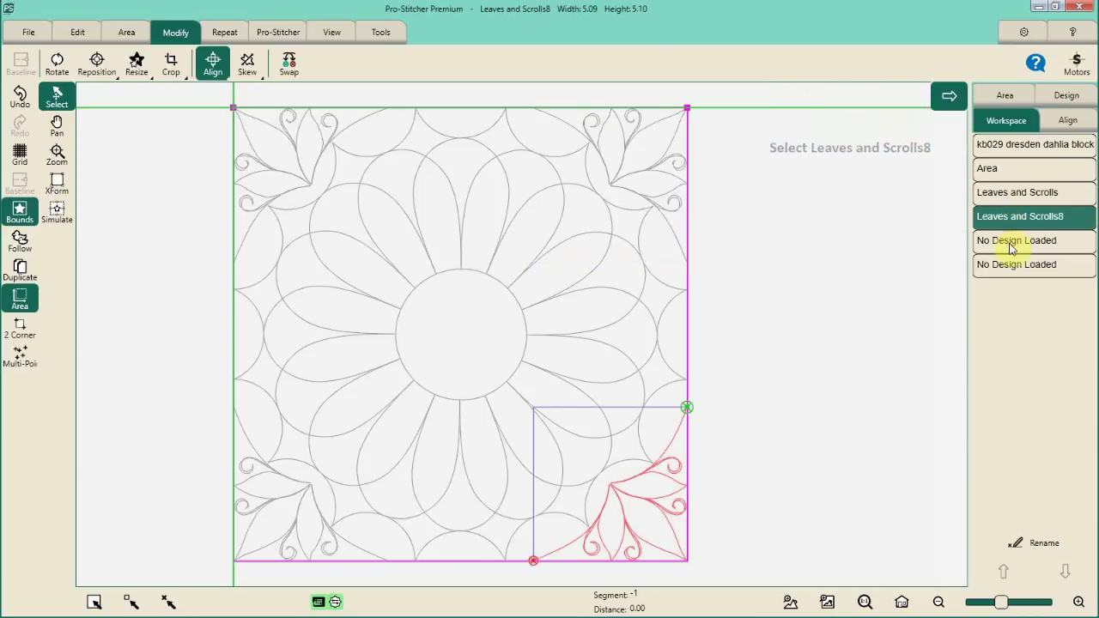
pyautogui.click(1012, 244)
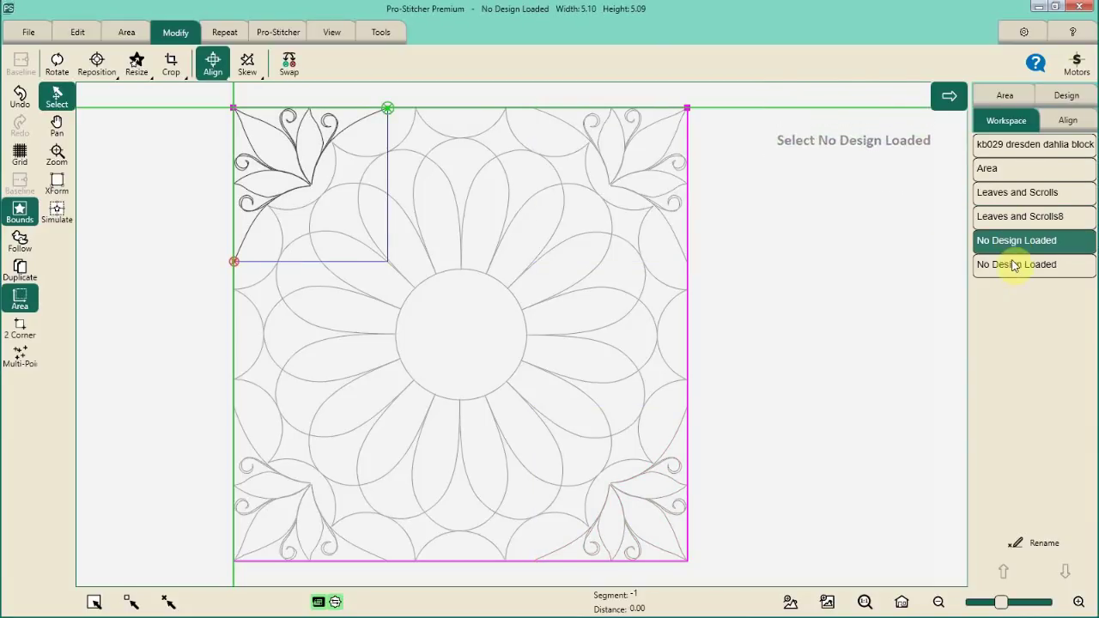
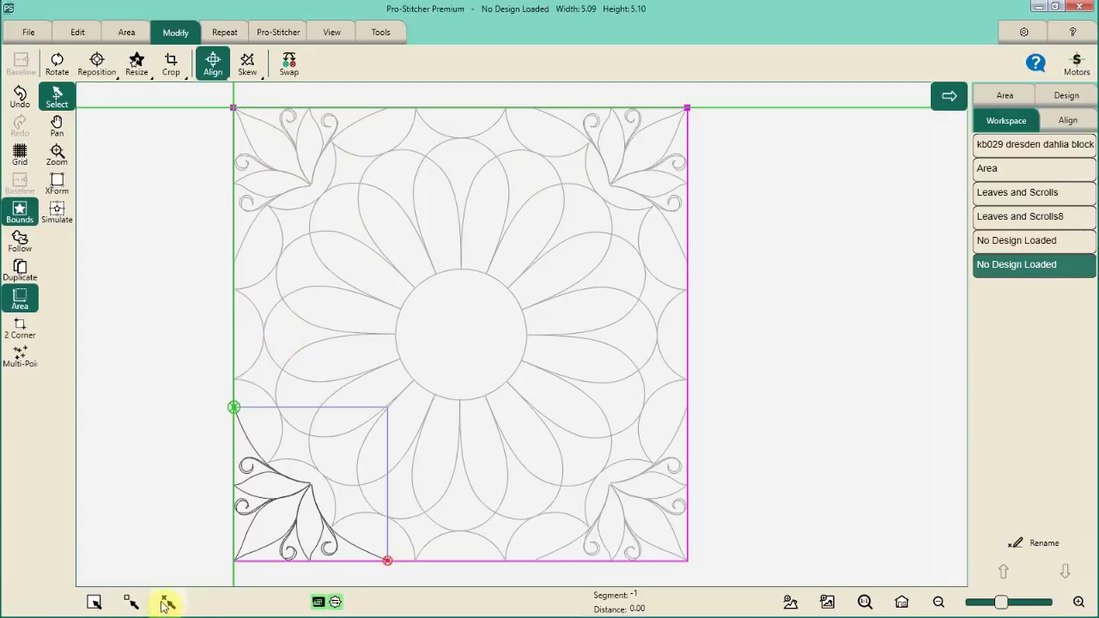
pyautogui.click(171, 601)
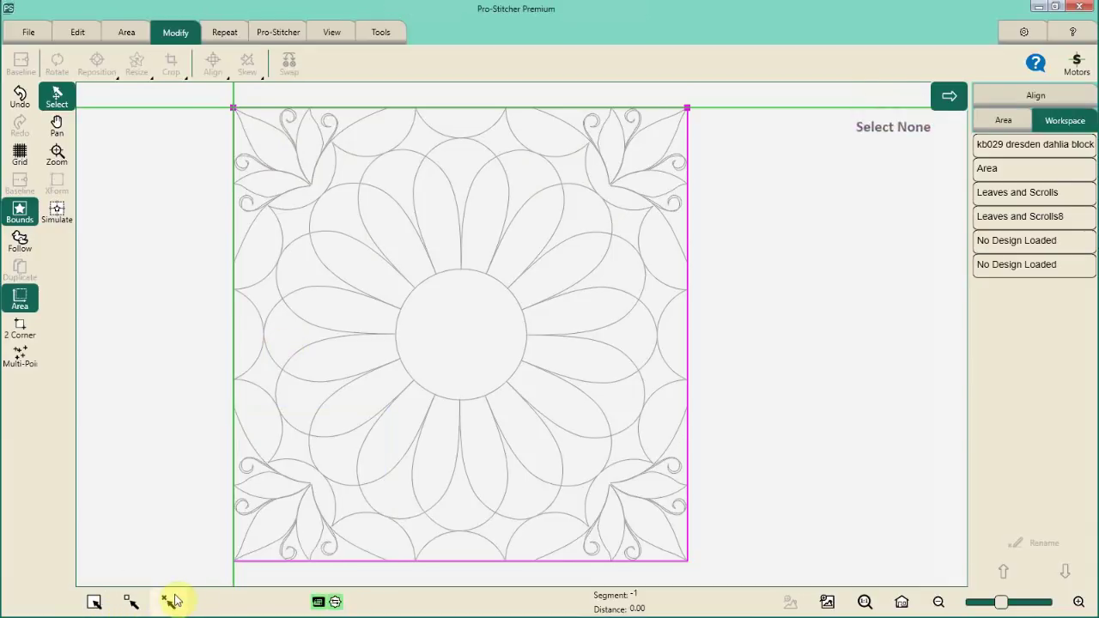
# Turn on multiple selection and group all four corner motifs from the workspace list
pyautogui.click(131, 605)
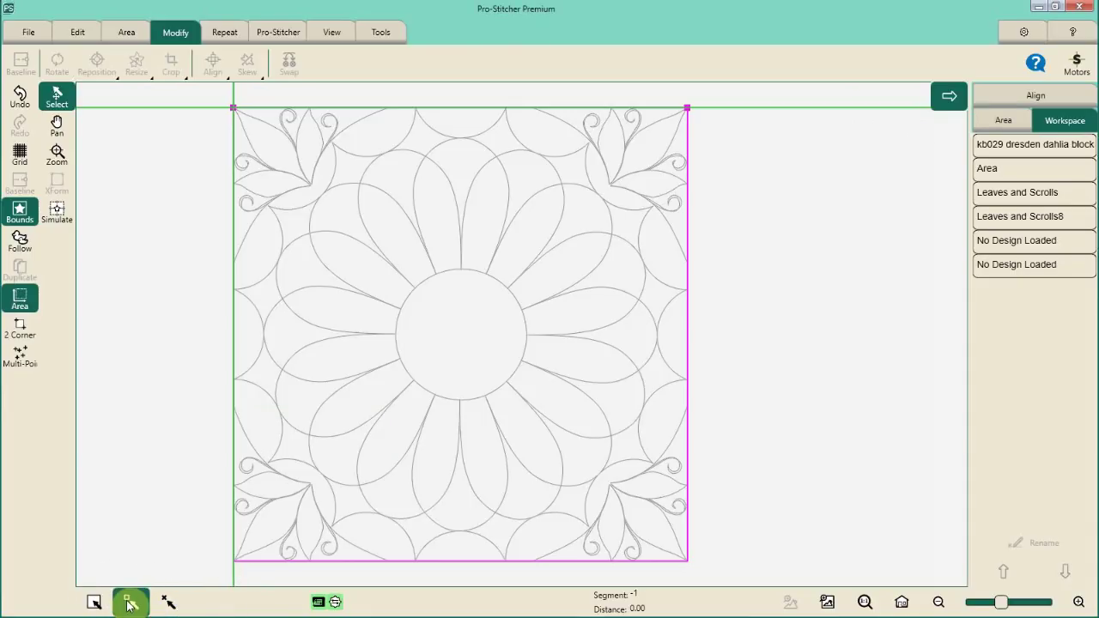
pyautogui.click(1010, 197)
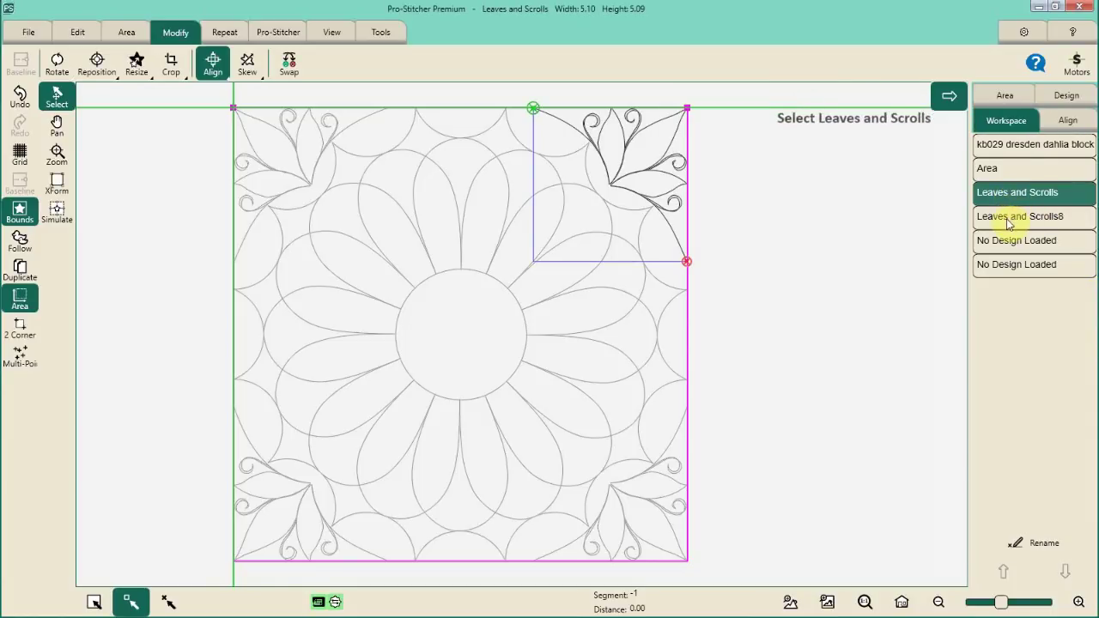
pyautogui.click(1010, 221)
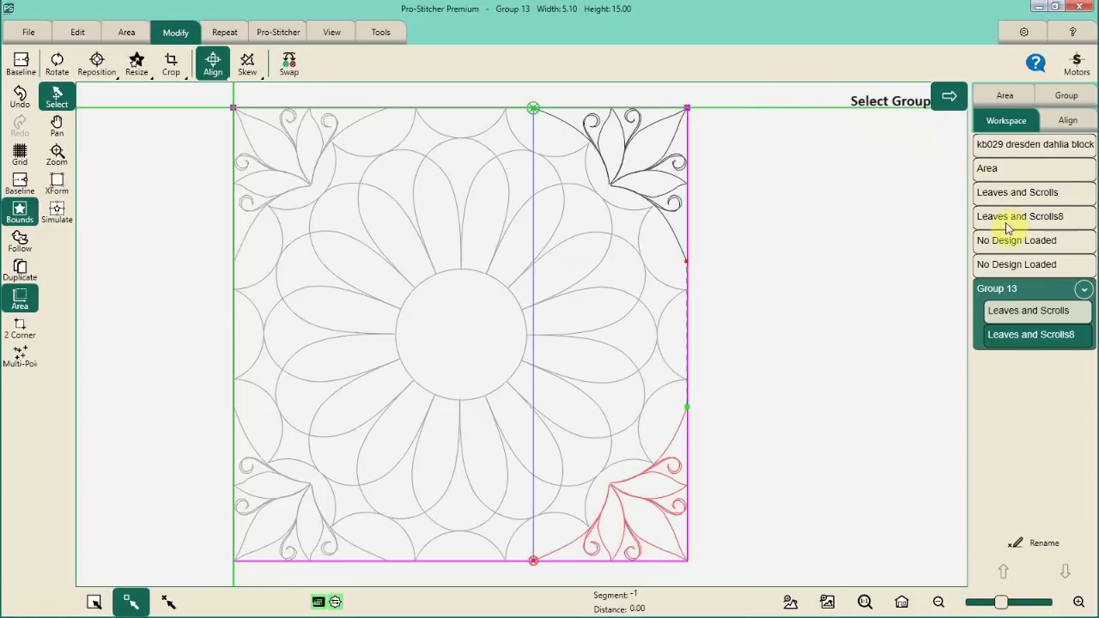
pyautogui.click(1015, 266)
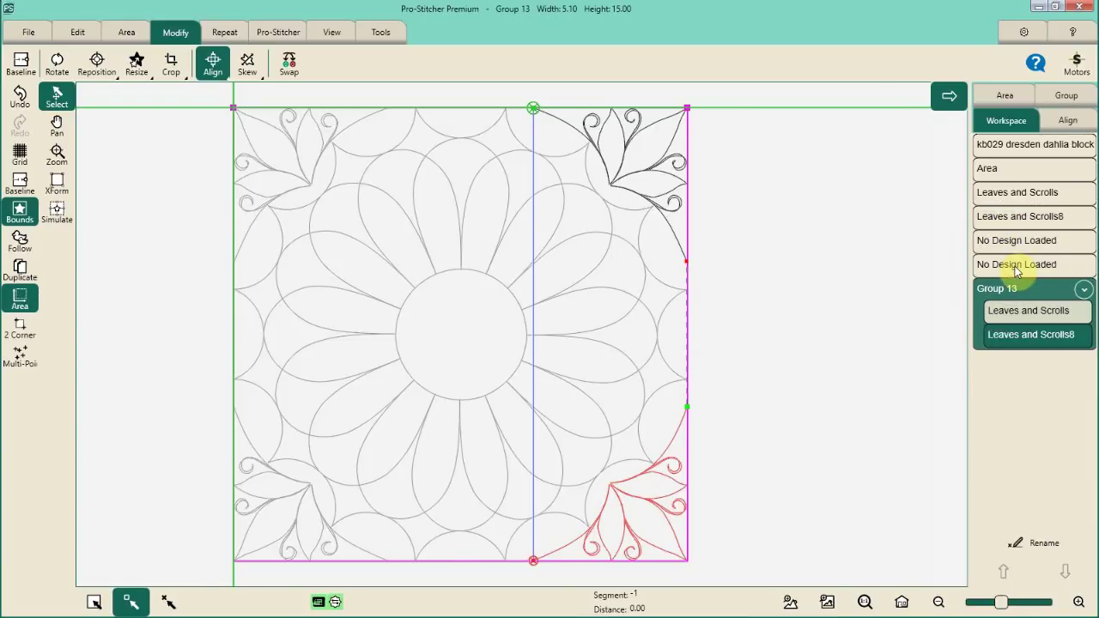
pyautogui.click(1016, 244)
pyautogui.click(1016, 245)
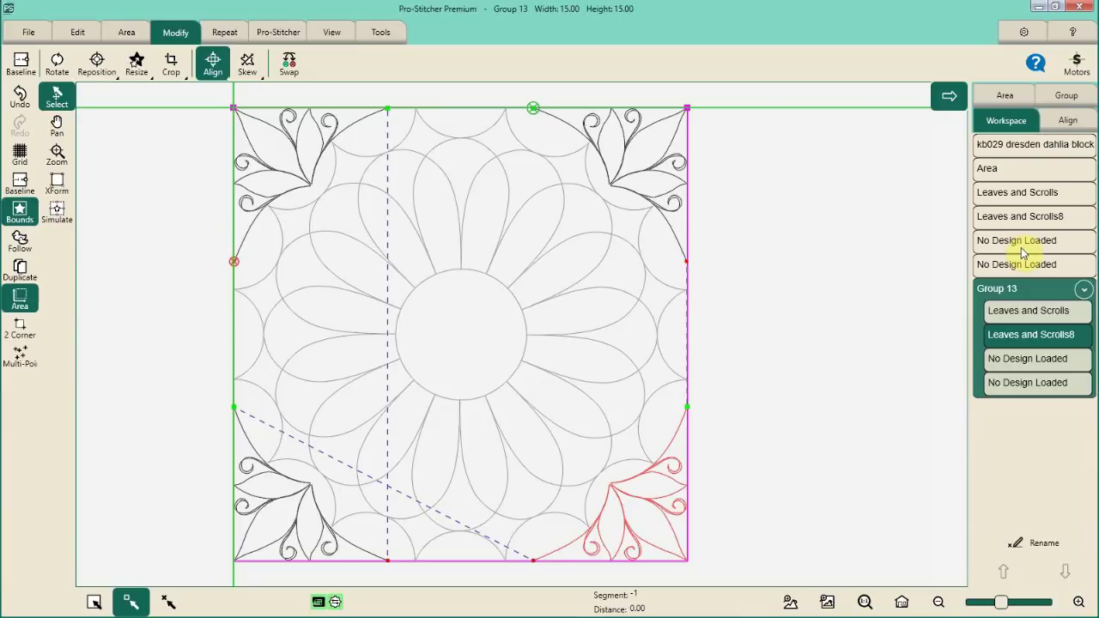
pyautogui.click(1028, 222)
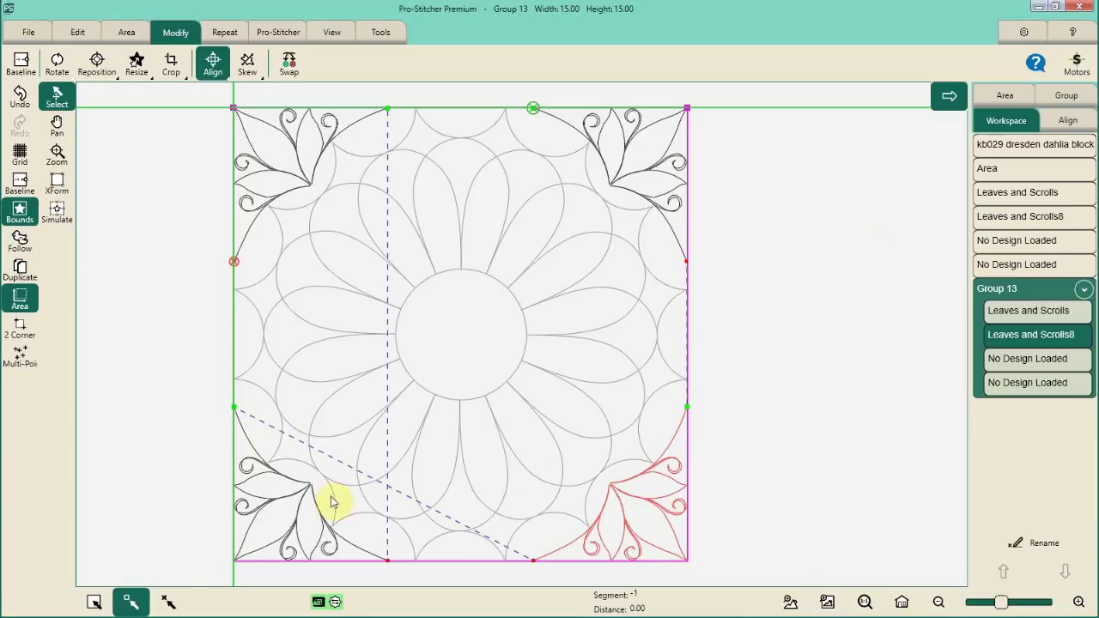
# Select the group's members in turn and move the lower-left corner motif to the start of the stitching order
pyautogui.click(133, 604)
pyautogui.click(1034, 316)
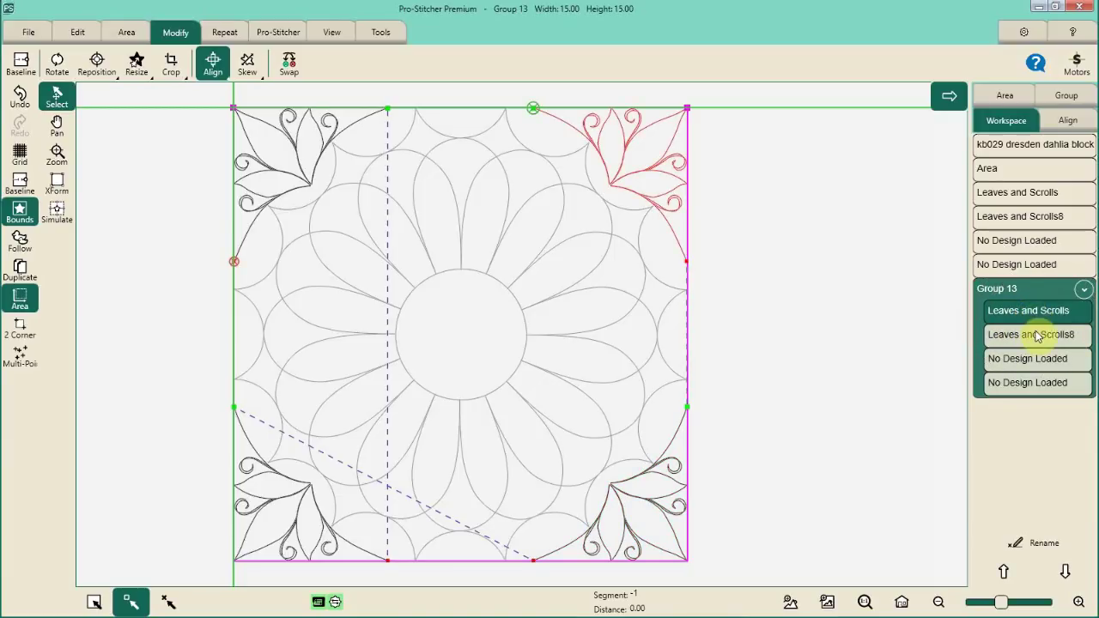
pyautogui.click(1036, 335)
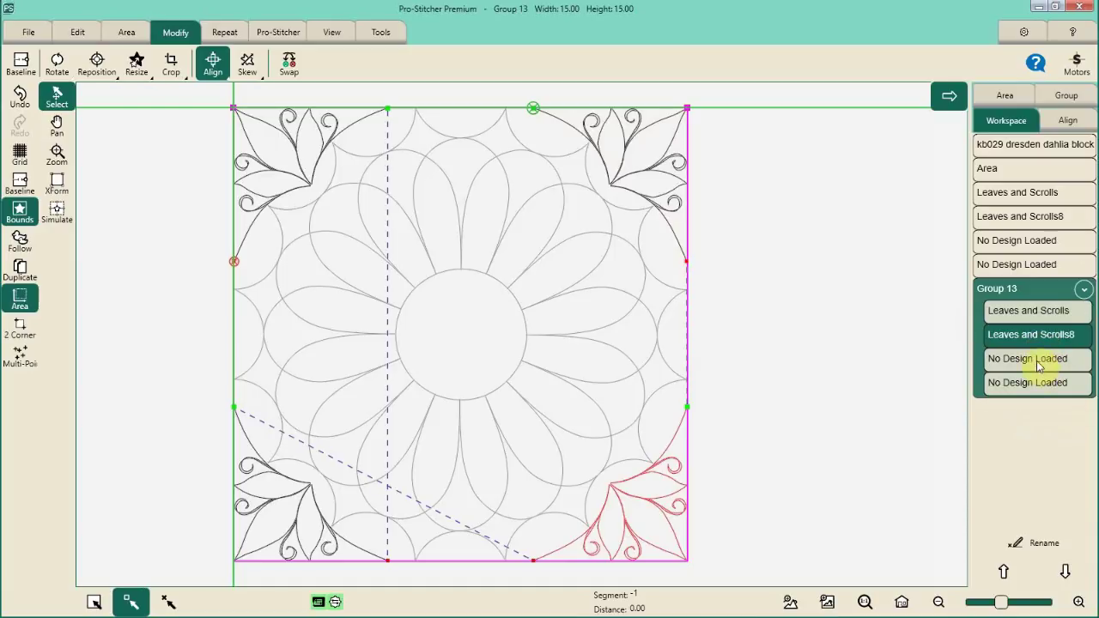
pyautogui.click(1038, 363)
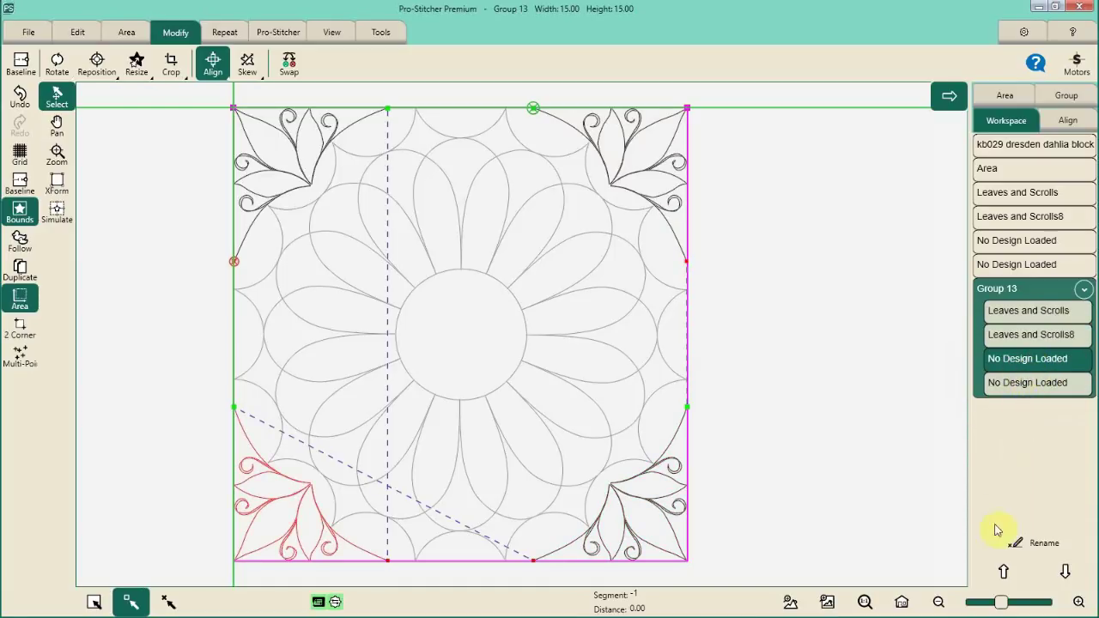
pyautogui.click(1005, 572)
pyautogui.click(1005, 572)
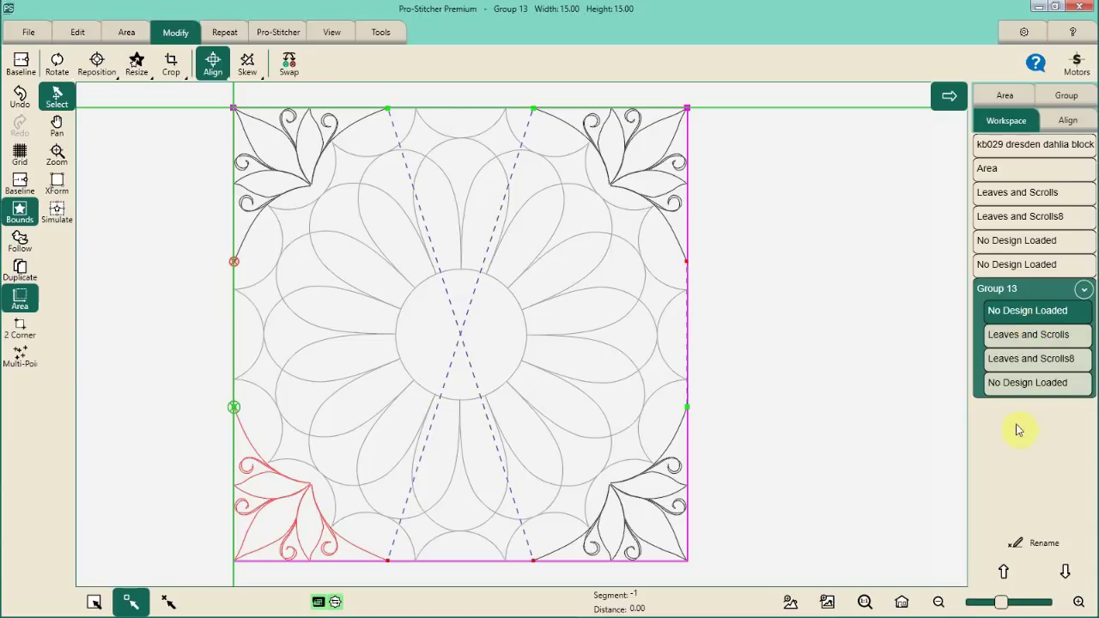
pyautogui.click(302, 514)
pyautogui.click(305, 148)
pyautogui.click(612, 133)
pyautogui.click(285, 137)
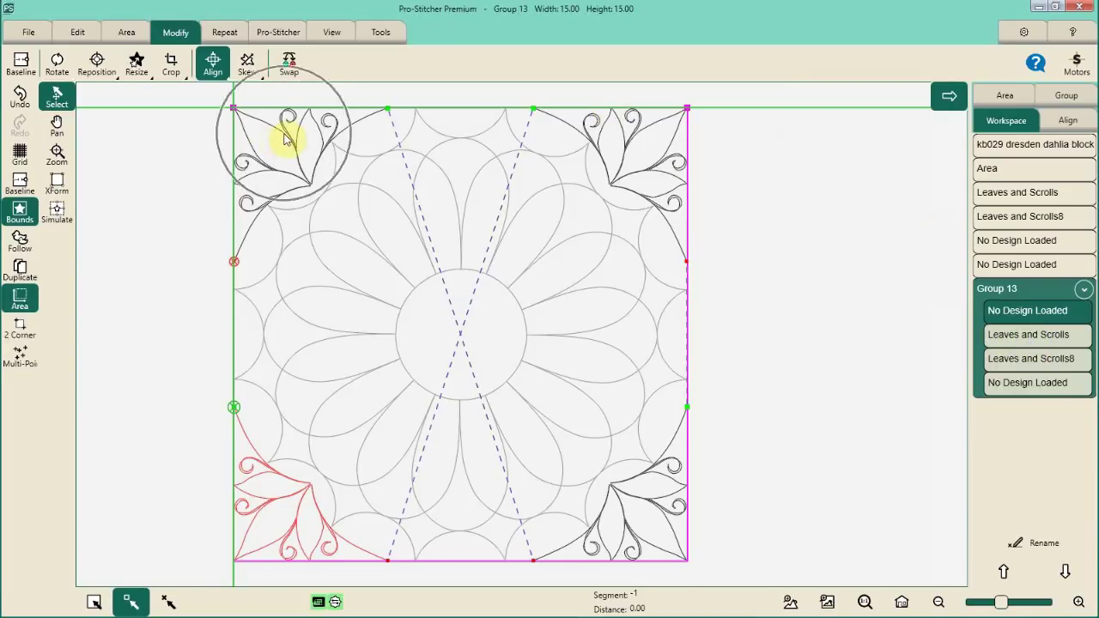
pyautogui.click(623, 133)
pyautogui.click(628, 515)
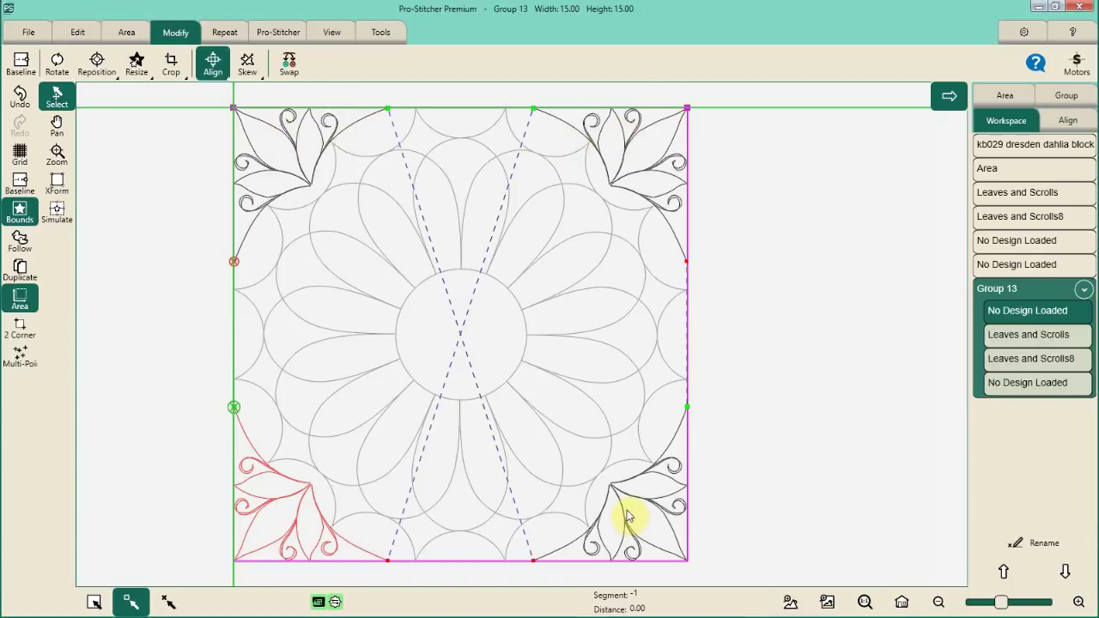
# Move the lower-left corner motif to the end of the group's stitching order, and clear the selection
pyautogui.click(1022, 314)
pyautogui.click(1025, 339)
pyautogui.click(1038, 356)
pyautogui.click(1066, 573)
pyautogui.click(1066, 573)
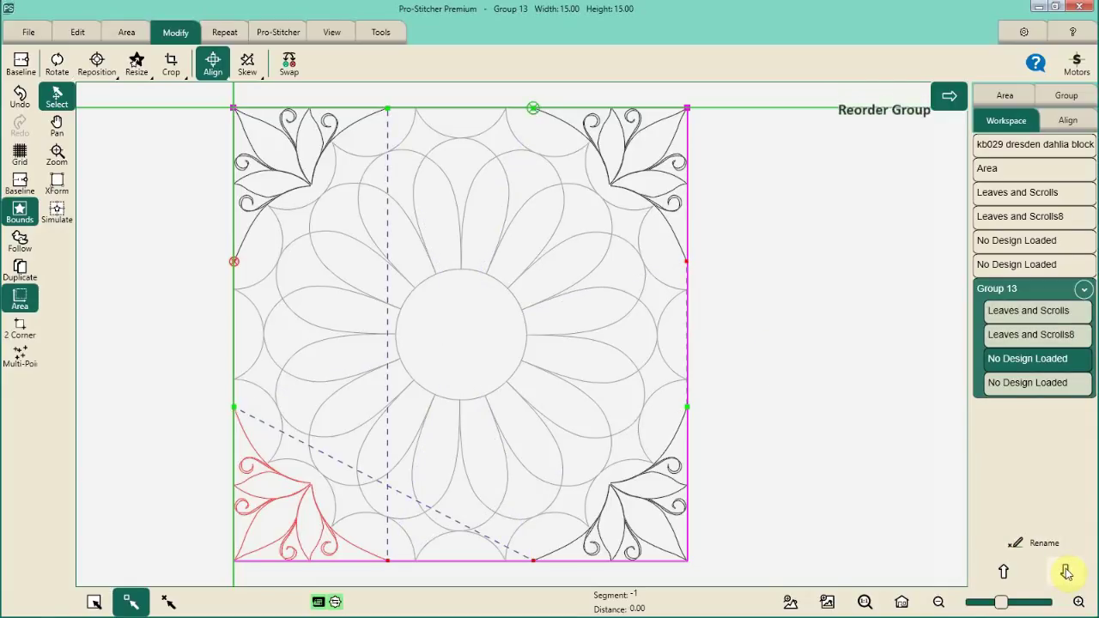
pyautogui.click(1066, 573)
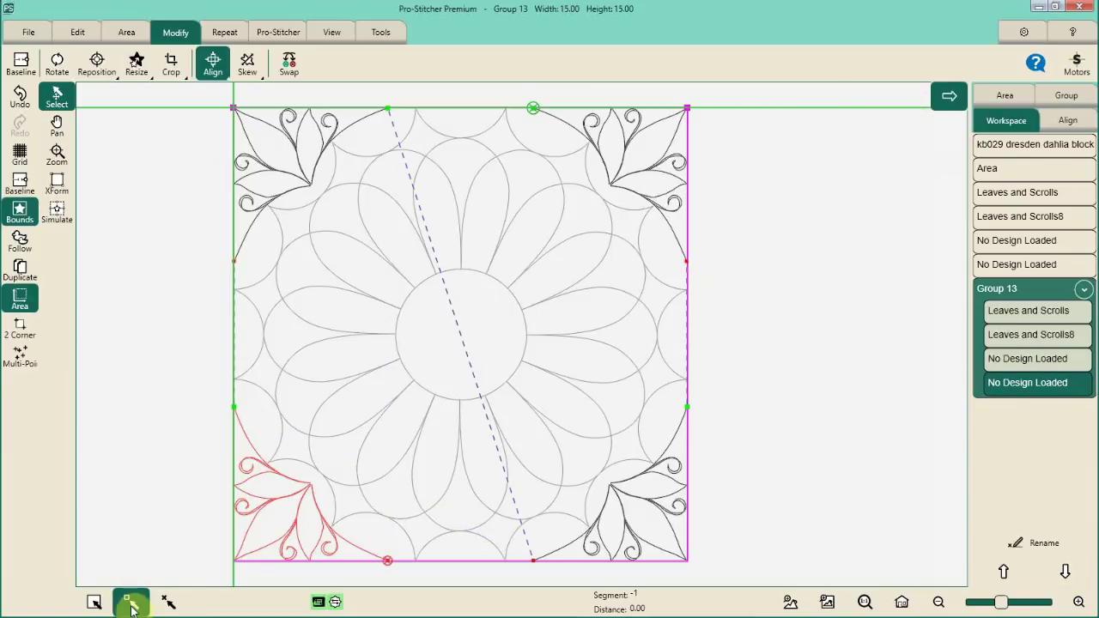
pyautogui.click(169, 602)
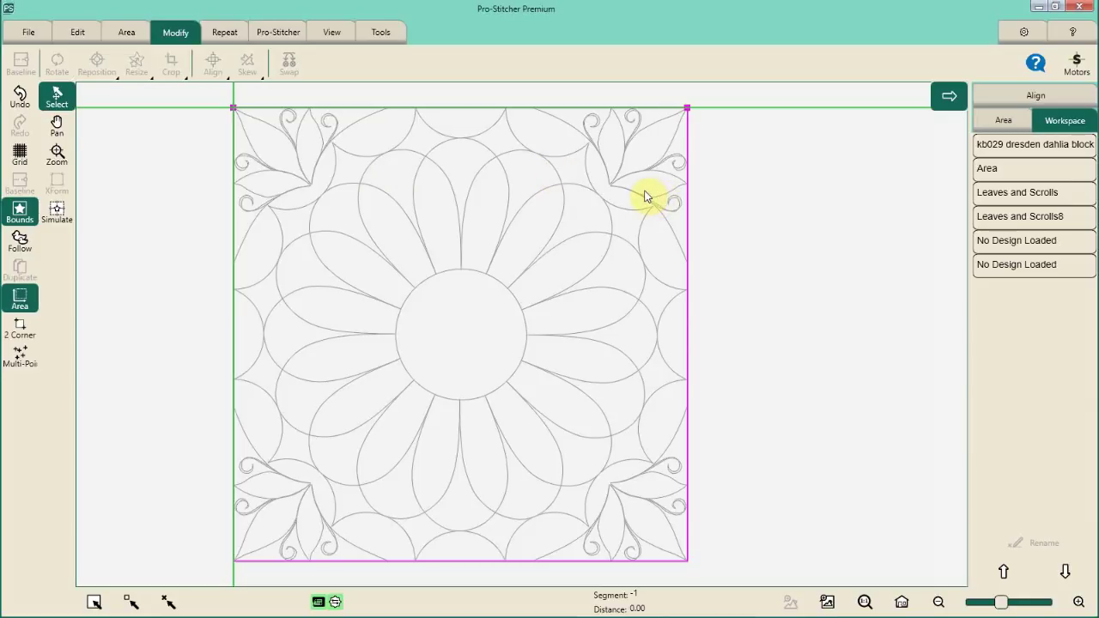
# Load the hearts all around design from the E:\test folder
pyautogui.click(28, 31)
pyautogui.click(21, 69)
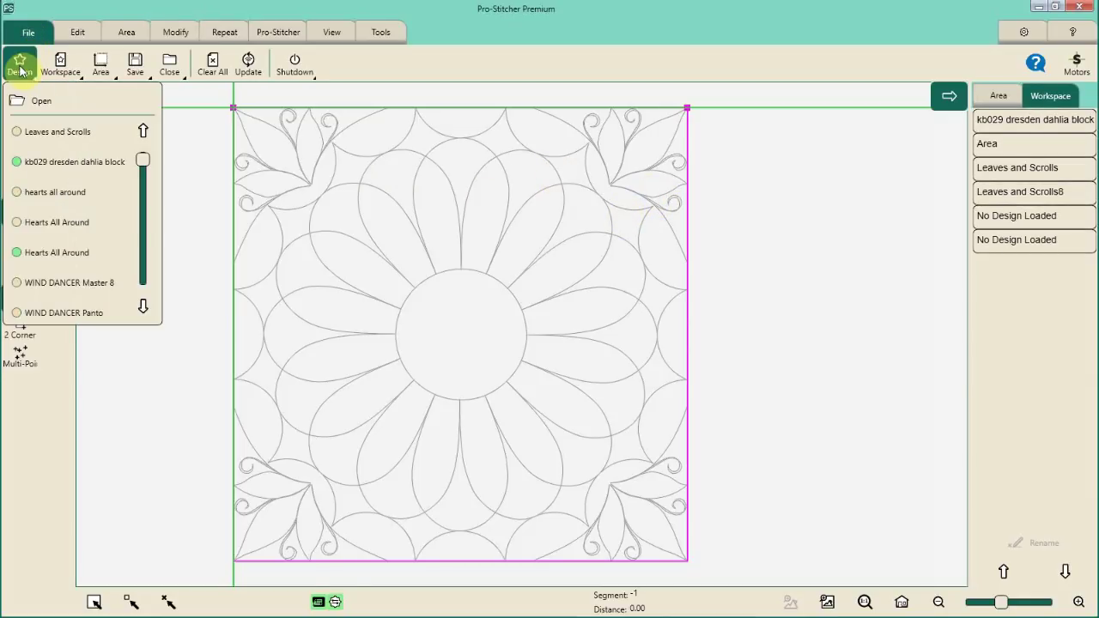
pyautogui.click(43, 110)
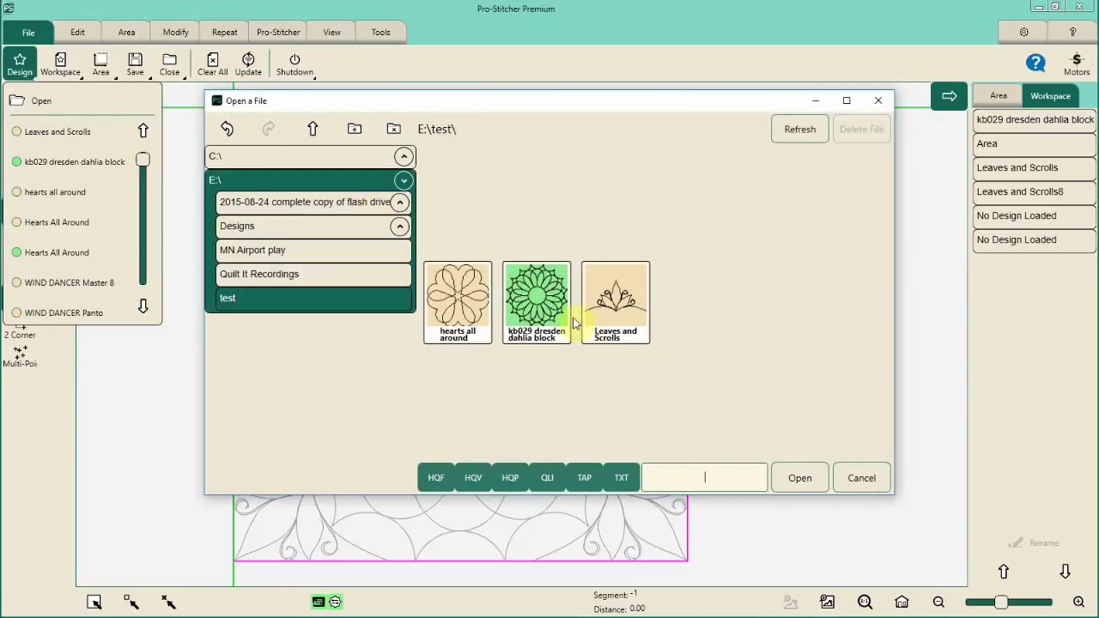
pyautogui.click(462, 311)
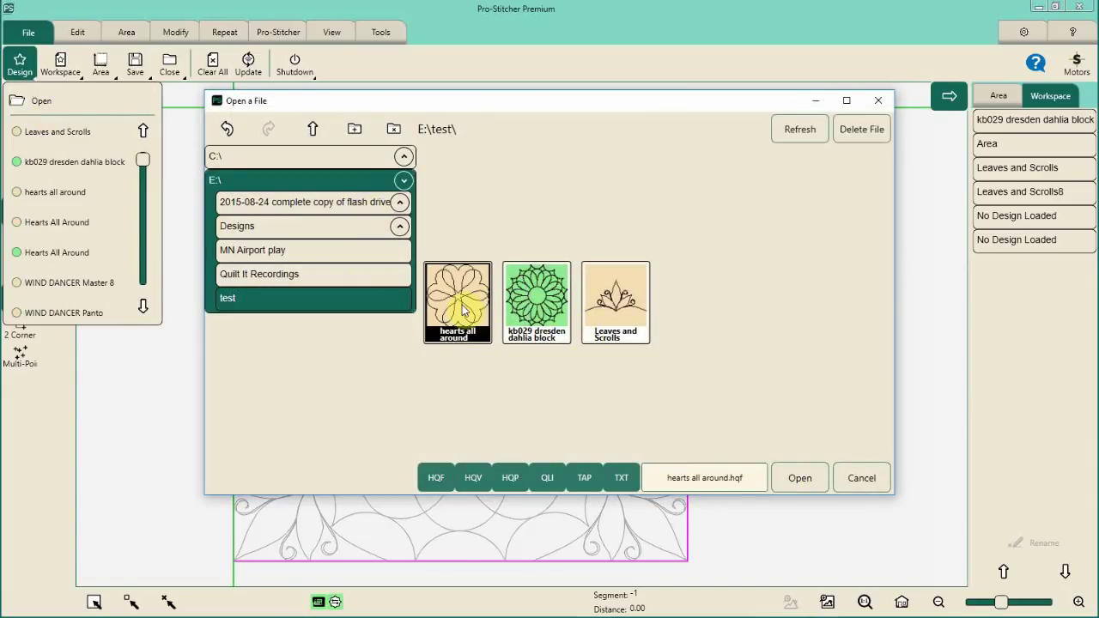
pyautogui.click(816, 480)
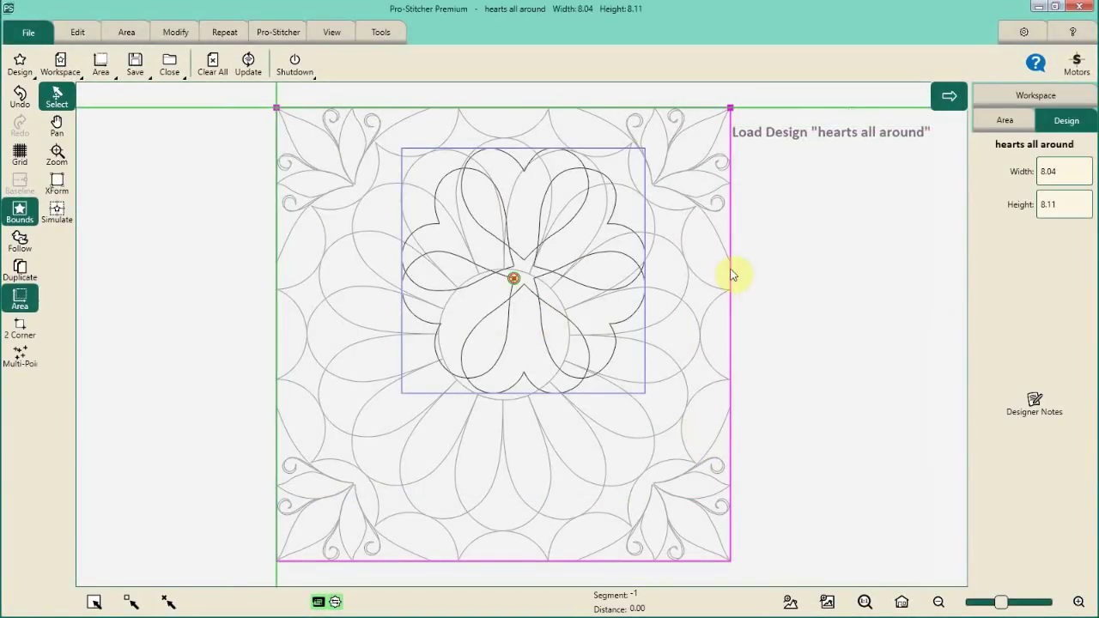
# Center the hearts all around design horizontally and vertically in the area
pyautogui.click(731, 275)
pyautogui.click(731, 275)
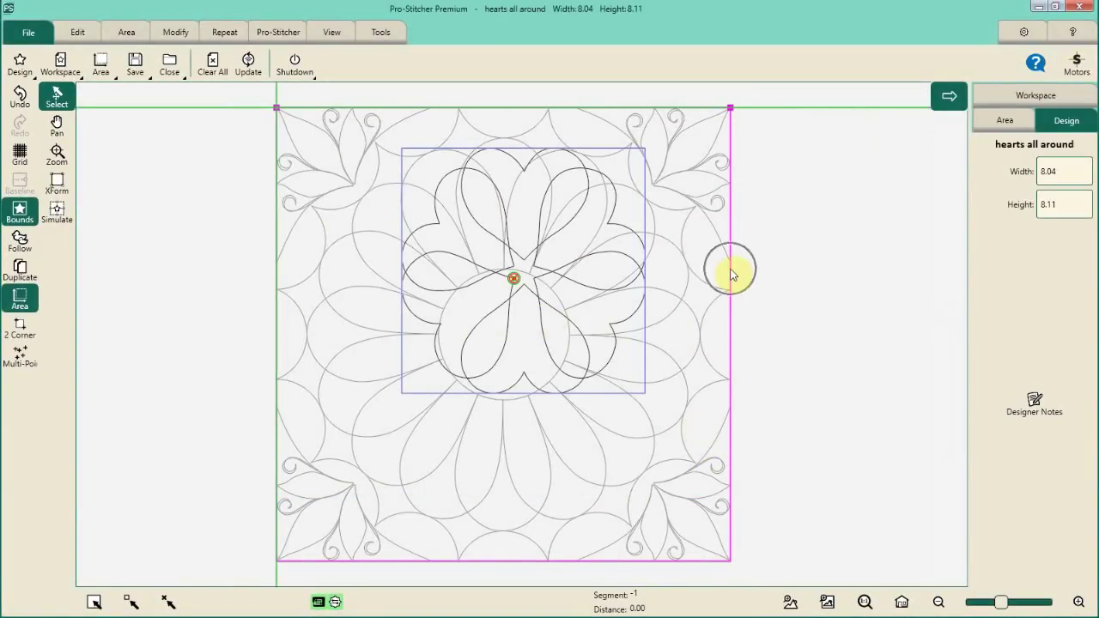
pyautogui.click(176, 31)
pyautogui.click(1027, 444)
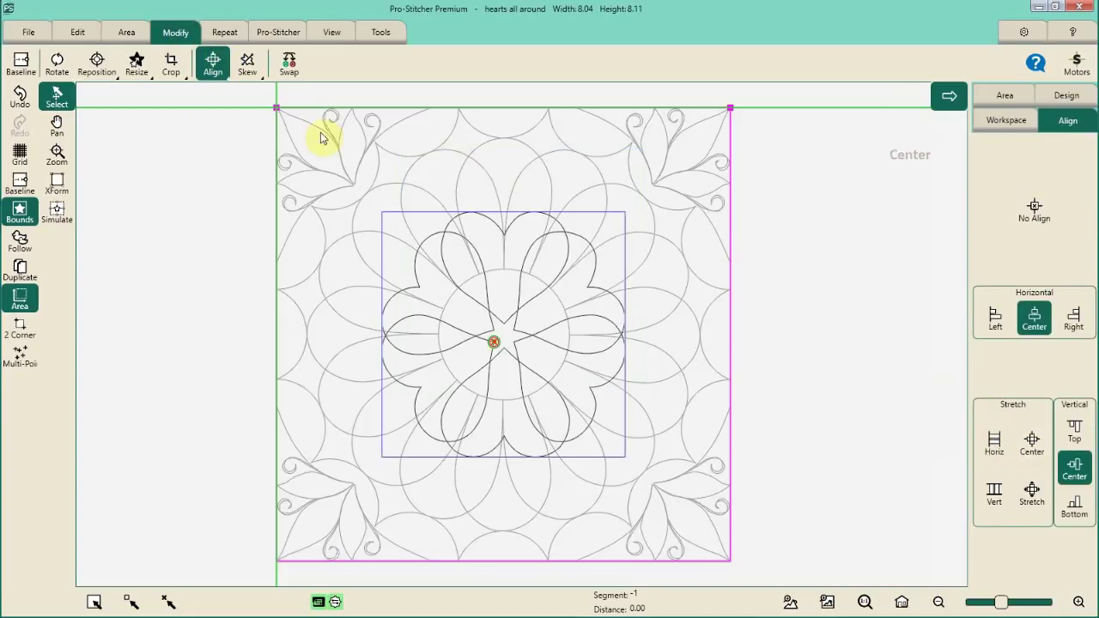
# Shrink the hearts all around design to a width of 3.79 with proportions locked, and clear the selection
pyautogui.click(136, 62)
pyautogui.click(997, 519)
pyautogui.click(997, 520)
pyautogui.click(999, 522)
pyautogui.click(998, 519)
pyautogui.click(999, 520)
pyautogui.click(999, 519)
pyautogui.click(999, 519)
pyautogui.click(999, 519)
pyautogui.click(999, 520)
pyautogui.click(999, 520)
pyautogui.click(999, 520)
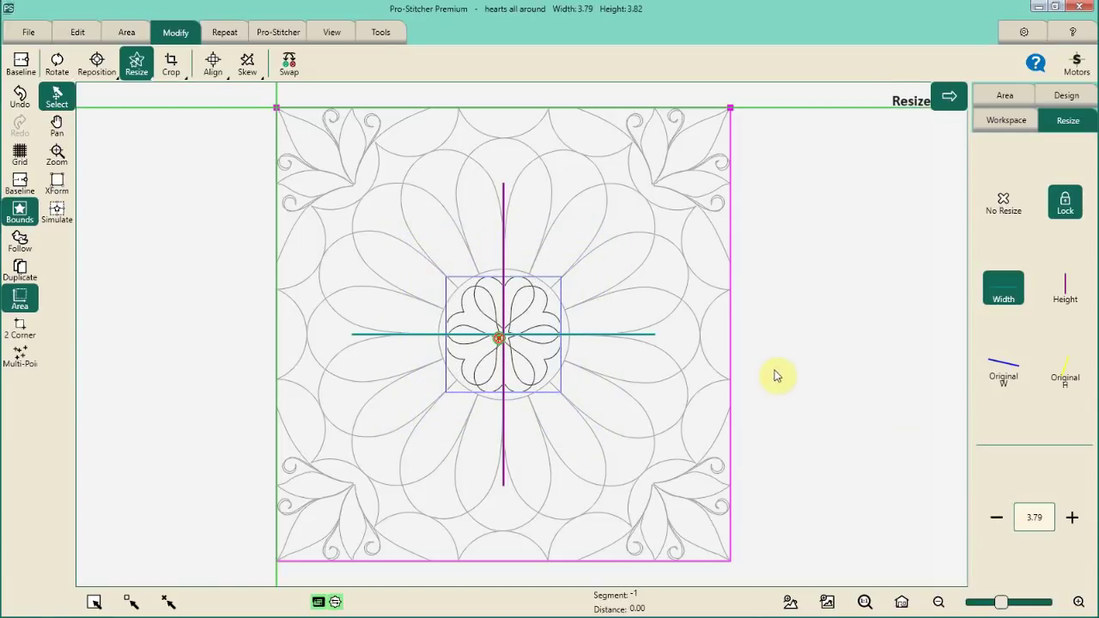
pyautogui.click(168, 602)
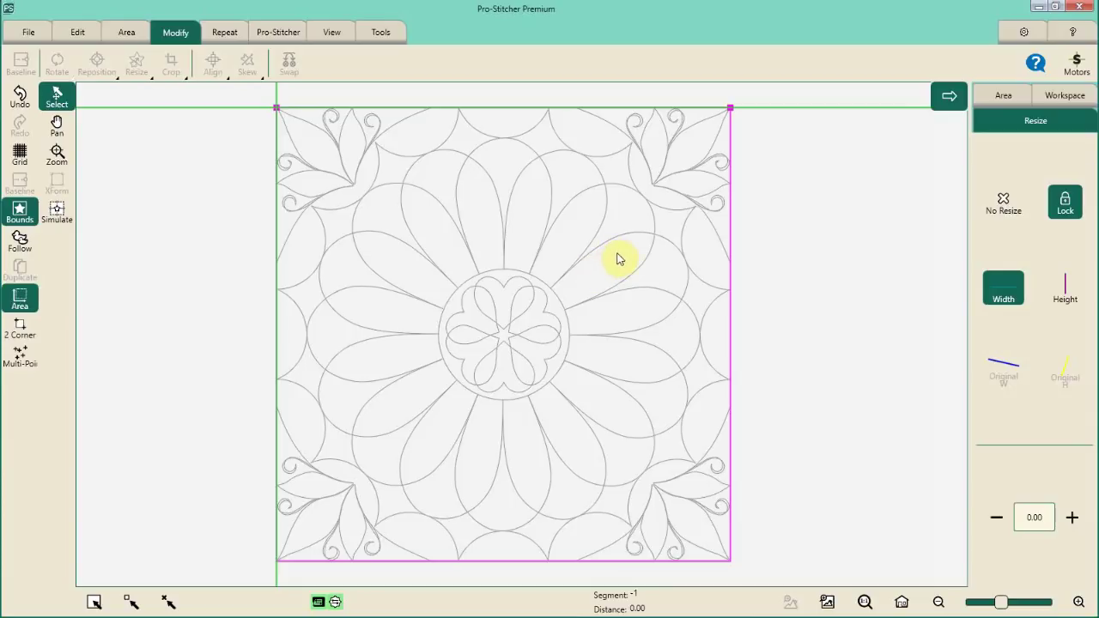
# Show the workspace list and simulate moving the machine position away to the left of the block
pyautogui.click(1041, 102)
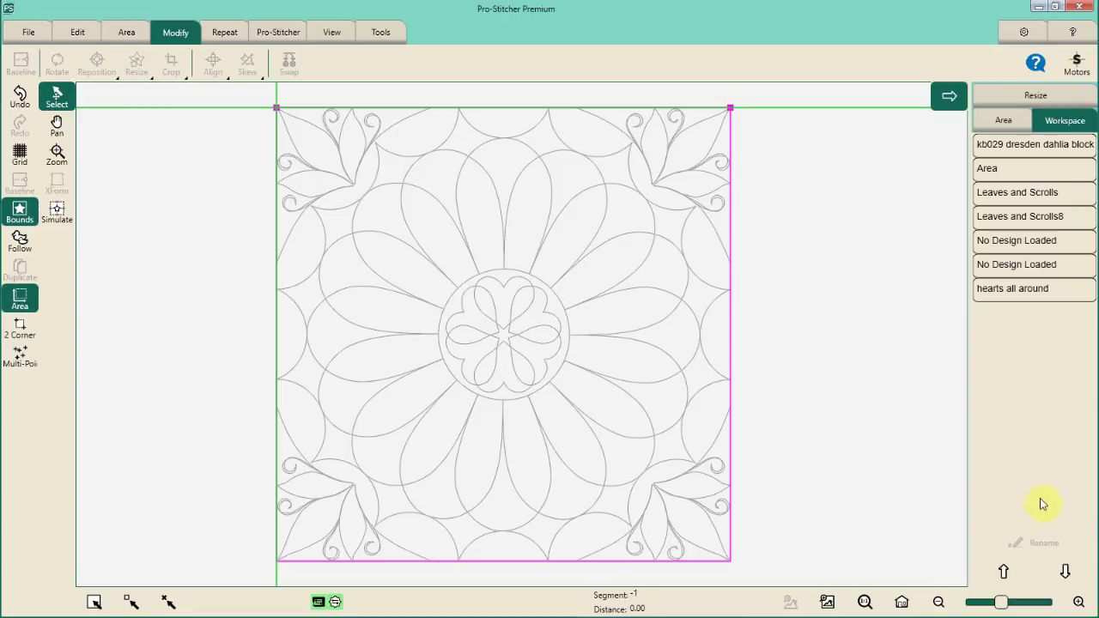
pyautogui.click(1031, 558)
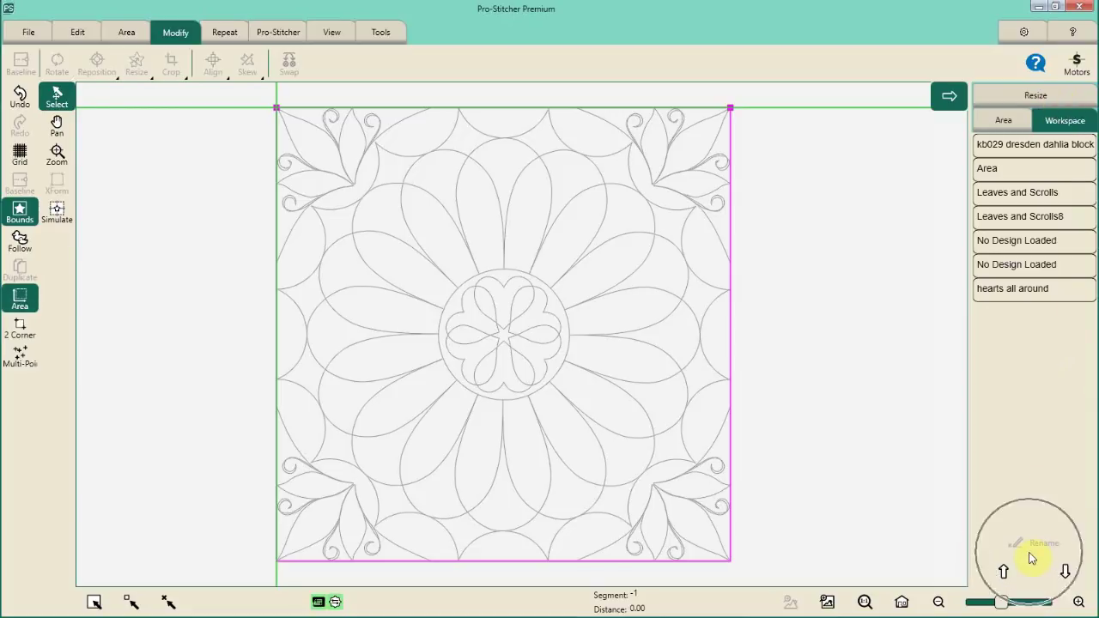
pyautogui.click(57, 213)
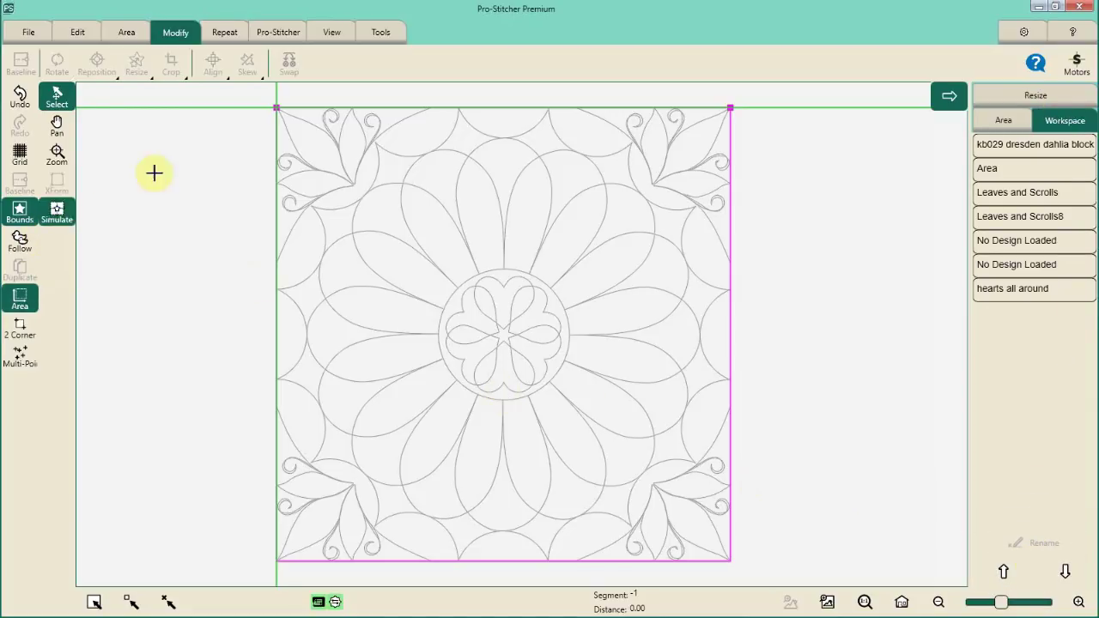
pyautogui.click(190, 111)
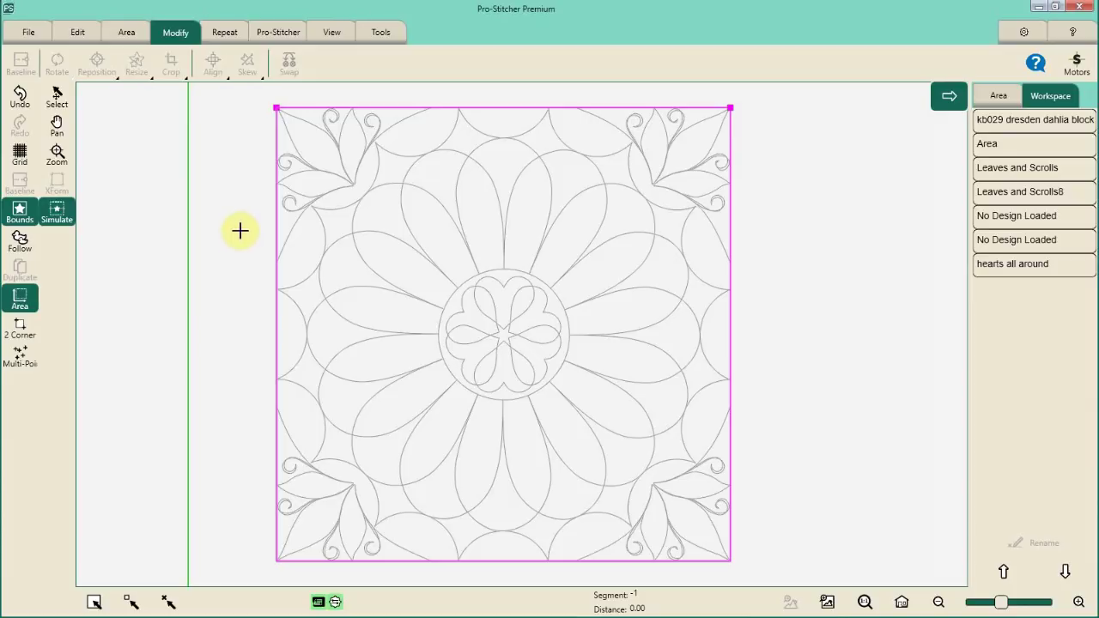
# Hide the area boundary around the block
pyautogui.click(1035, 590)
pyautogui.click(1018, 542)
pyautogui.click(20, 308)
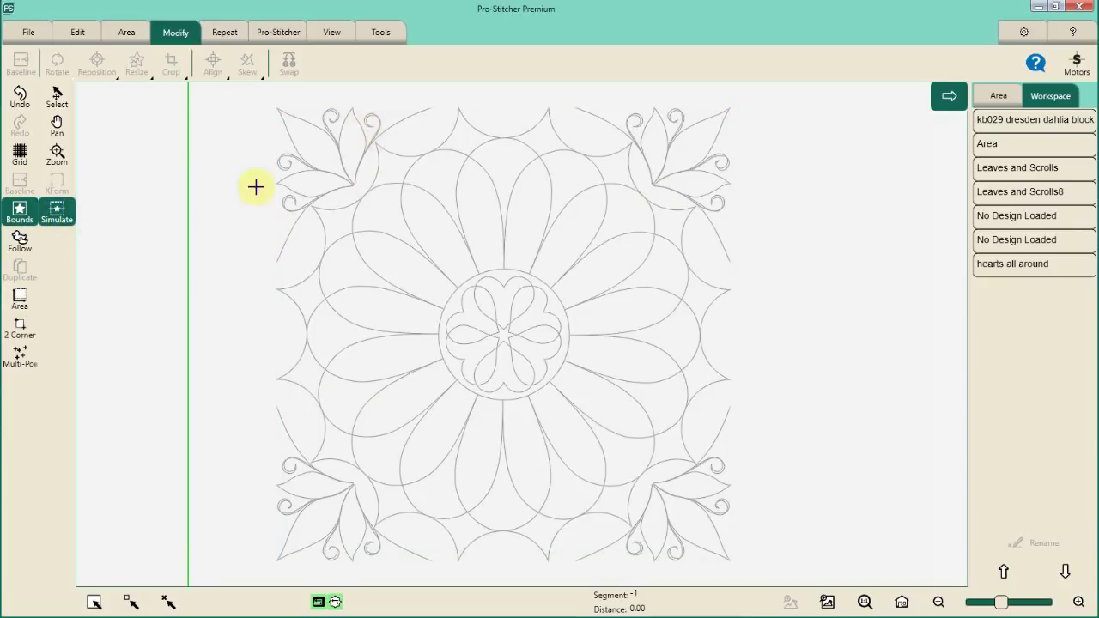
pyautogui.click(19, 297)
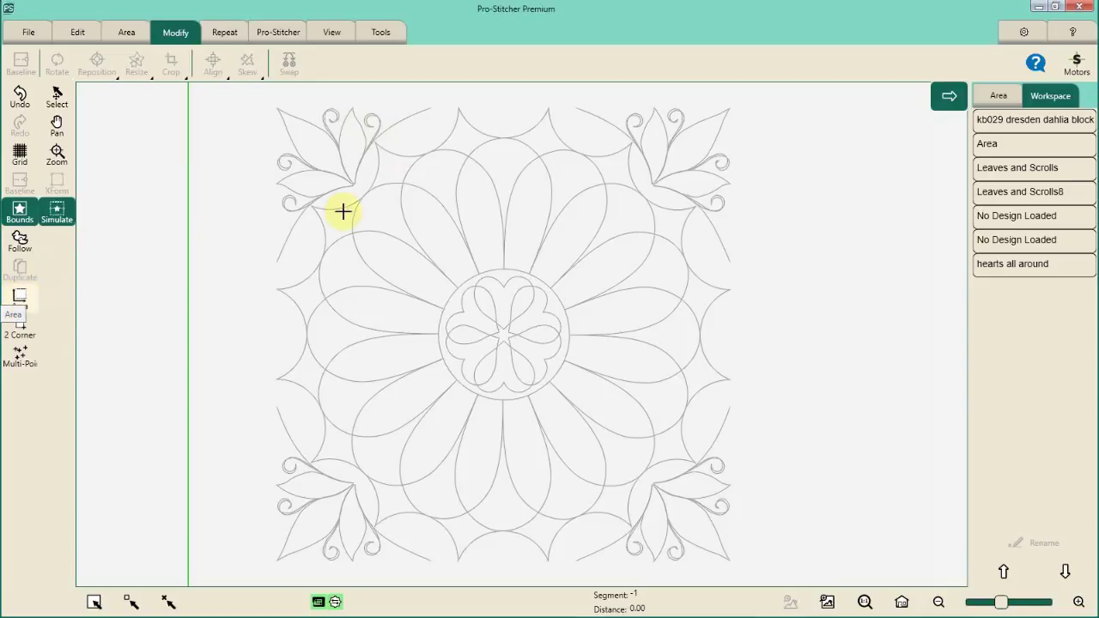
pyautogui.click(343, 139)
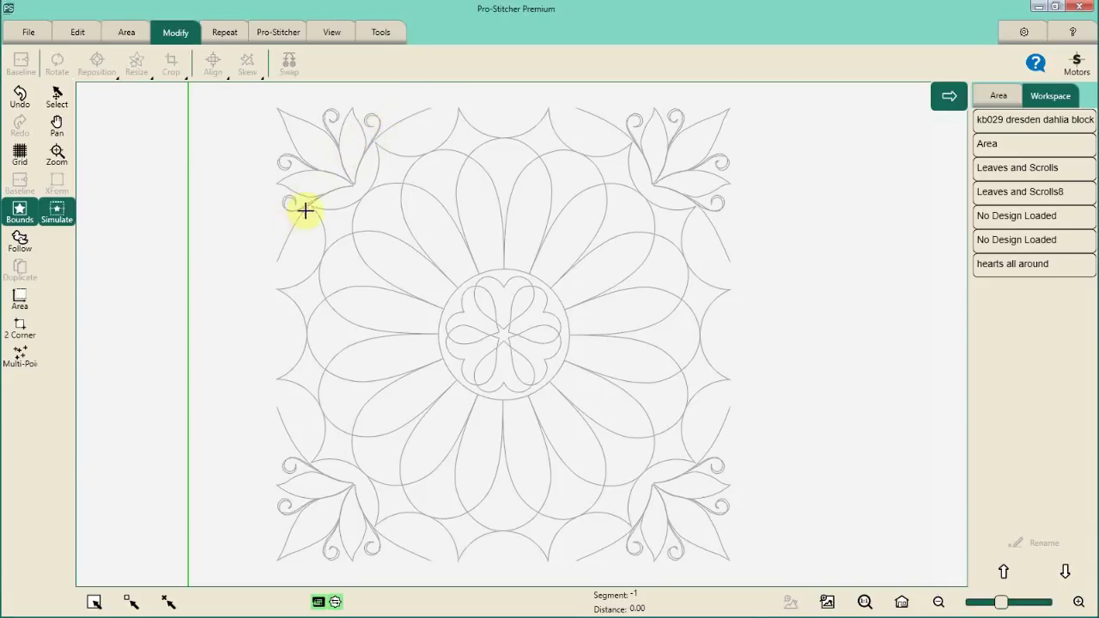
pyautogui.click(407, 116)
pyautogui.click(694, 516)
pyautogui.click(669, 129)
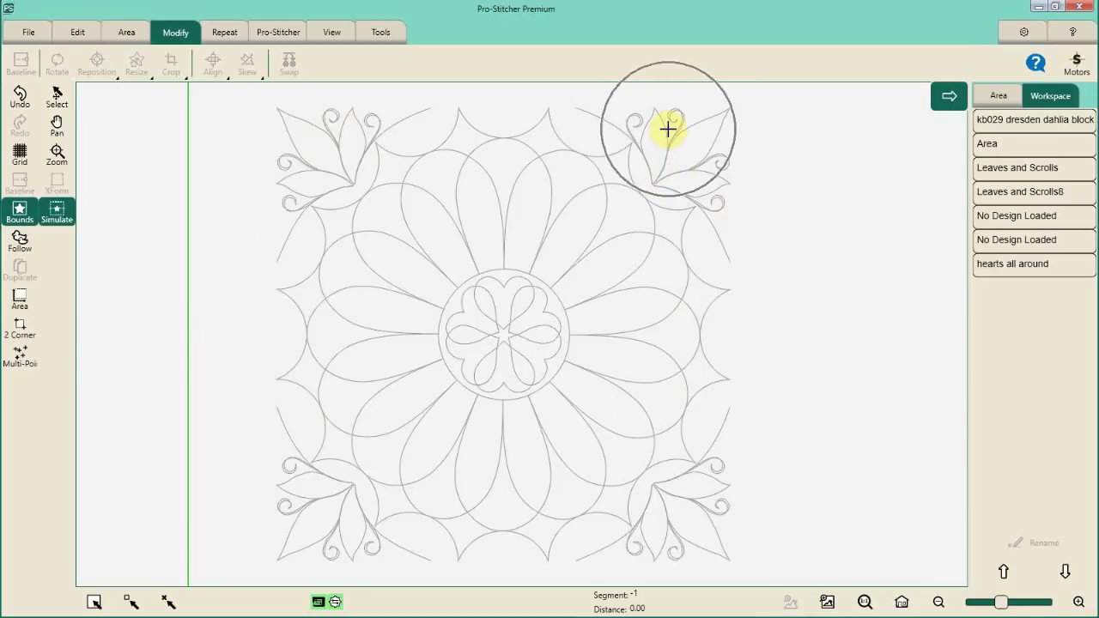
pyautogui.click(765, 129)
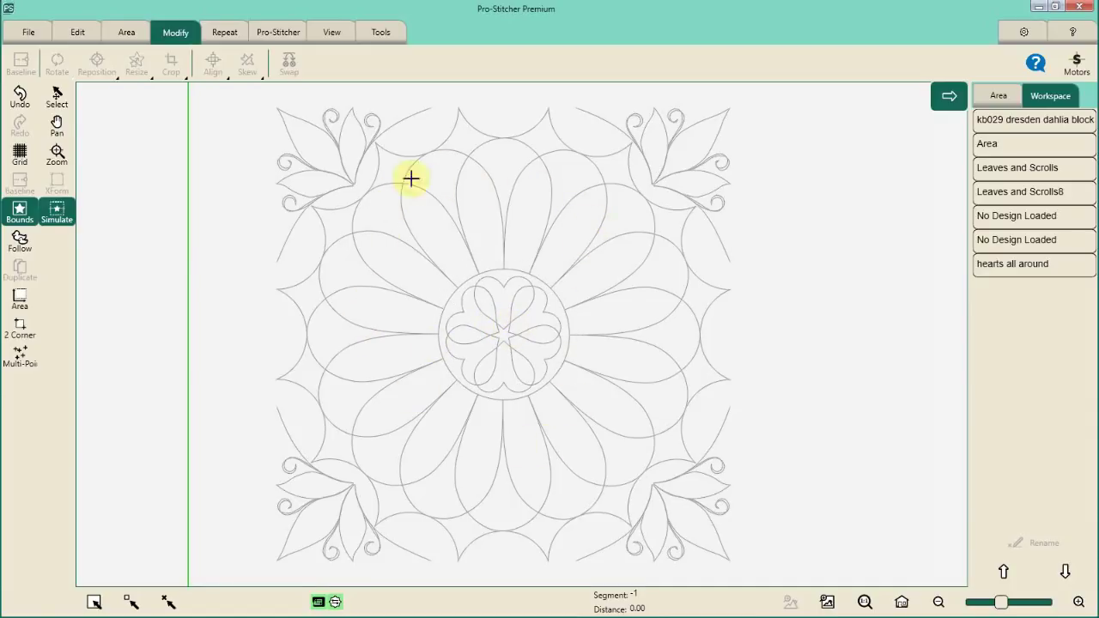
pyautogui.click(307, 129)
pyautogui.click(573, 296)
pyautogui.click(1028, 194)
# Select all designs in the workspace and merge them into one design with Baseline
pyautogui.click(96, 604)
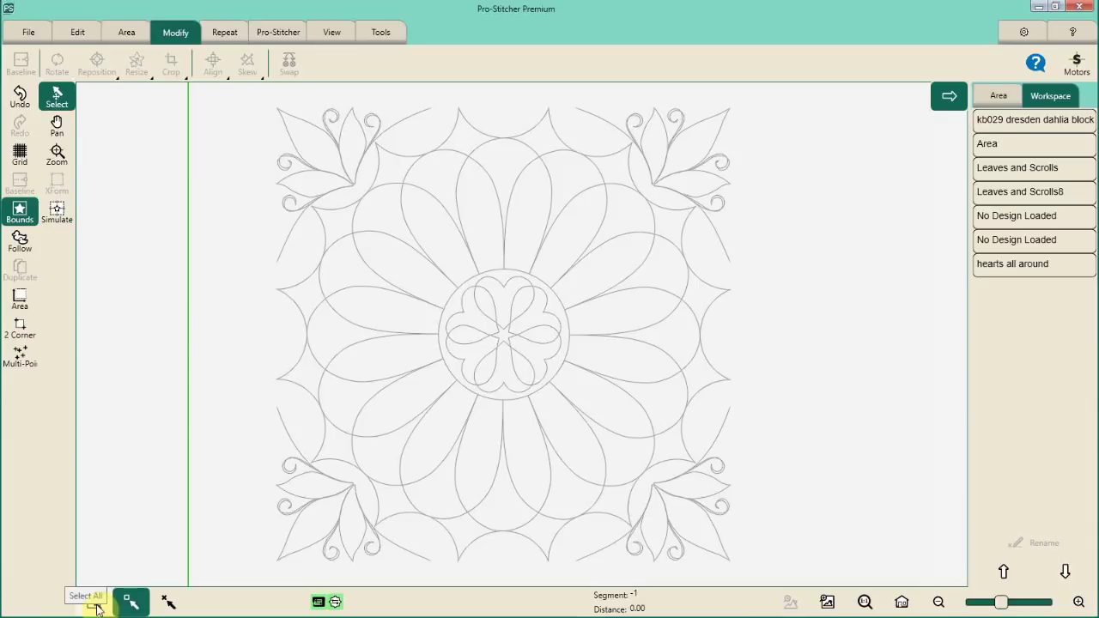
pyautogui.click(96, 606)
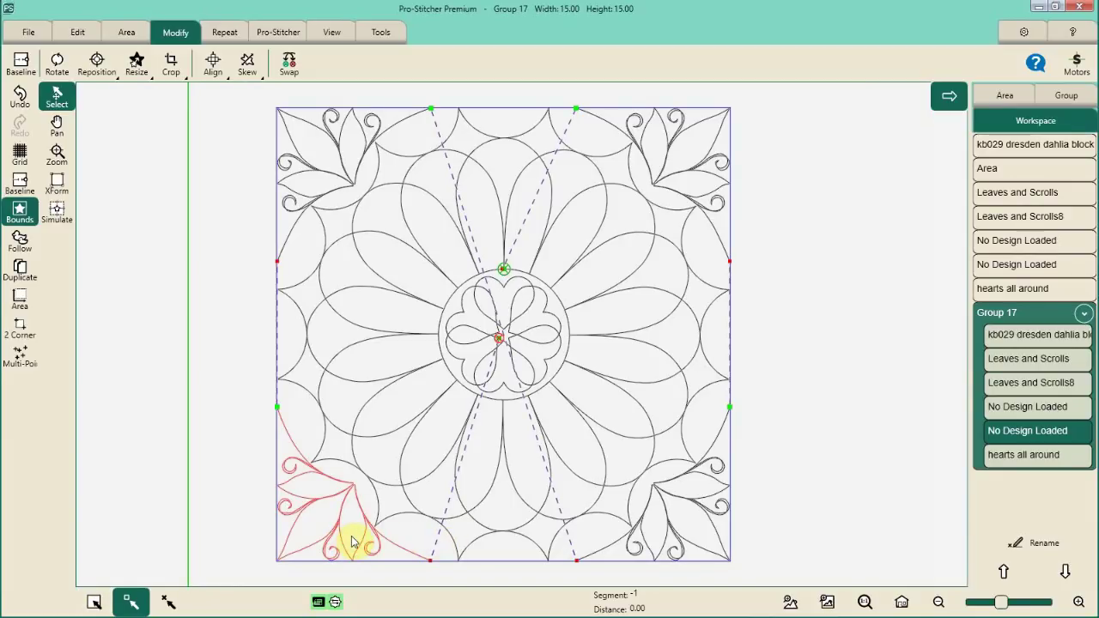
pyautogui.click(20, 67)
# Rename the merged design as Block Build
pyautogui.click(1063, 549)
pyautogui.click(378, 395)
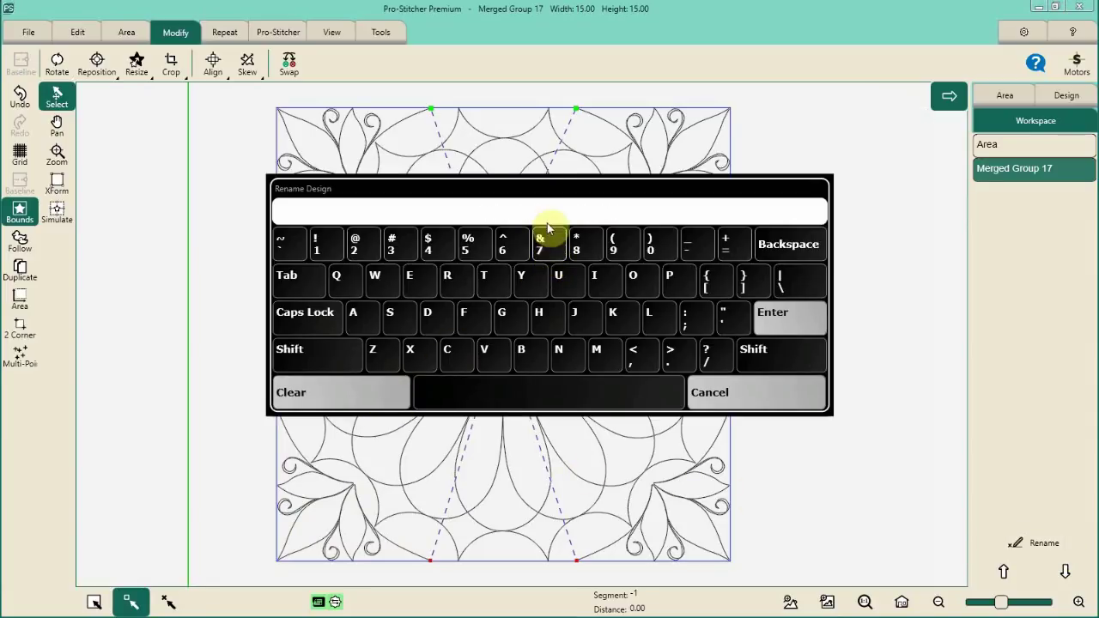
pyautogui.write('Block Build')
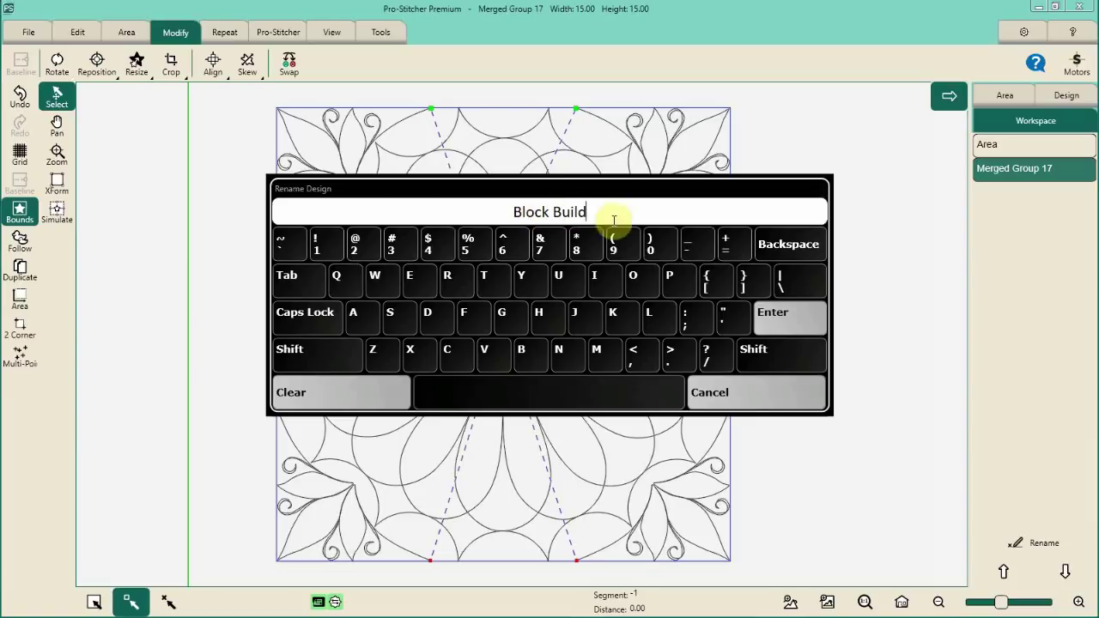
pyautogui.click(816, 313)
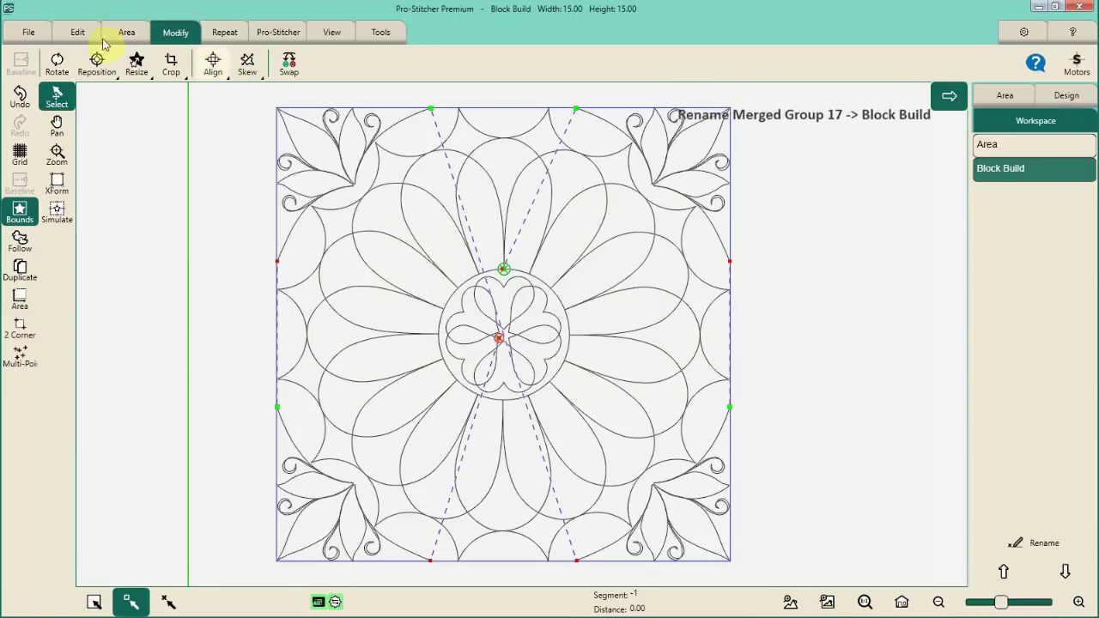
# Save the selected design as an HQF file named Block Build in the E:\test folder
pyautogui.click(29, 35)
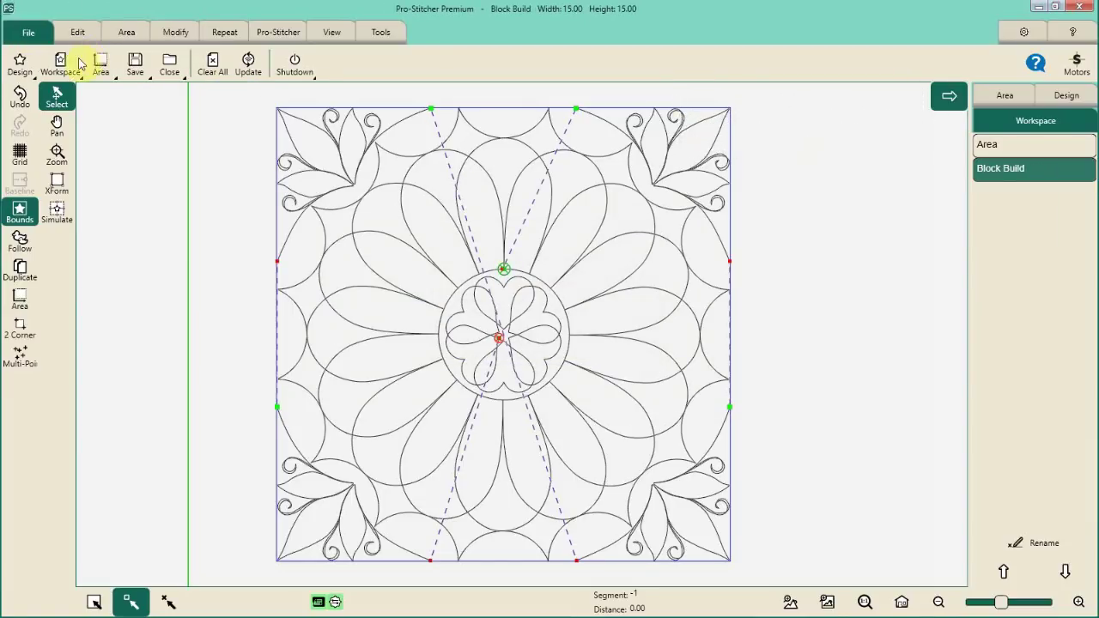
pyautogui.click(135, 69)
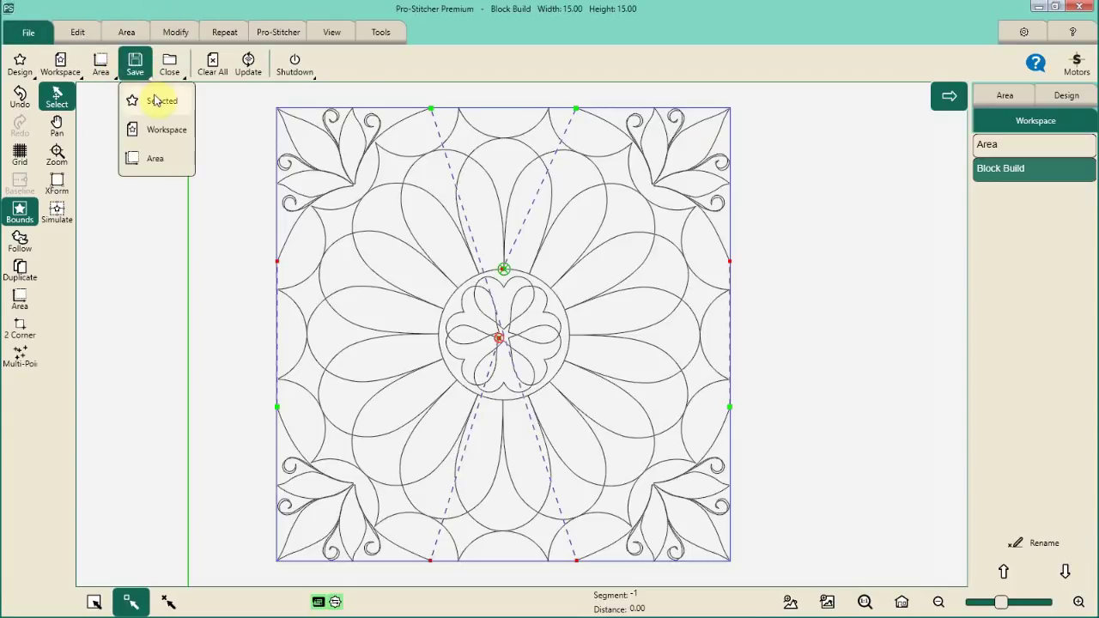
pyautogui.click(155, 100)
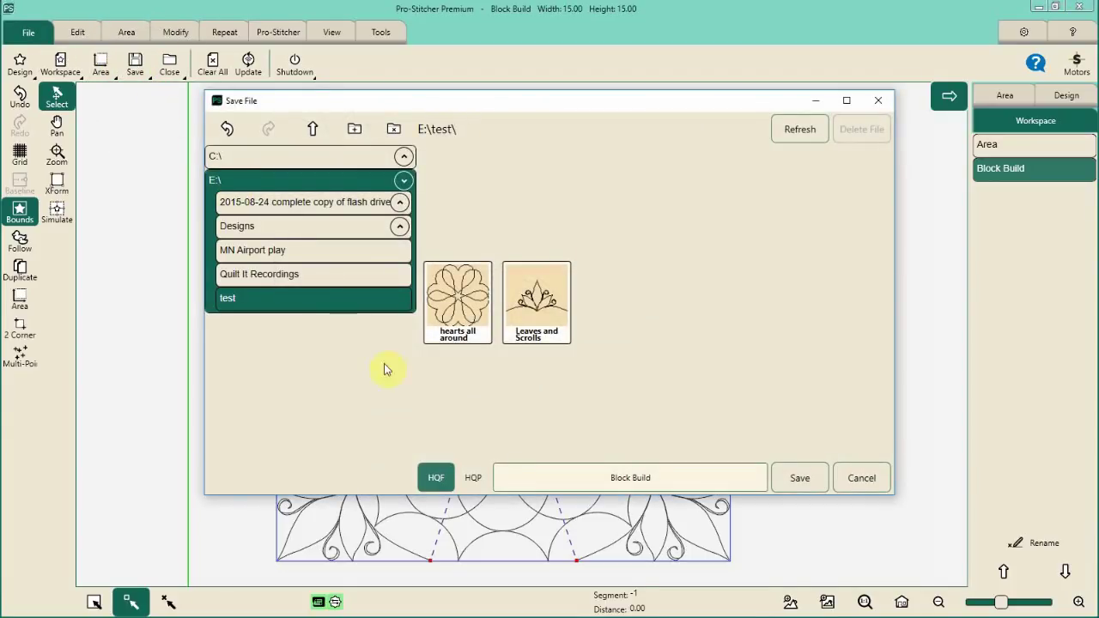
pyautogui.click(638, 477)
pyautogui.click(799, 479)
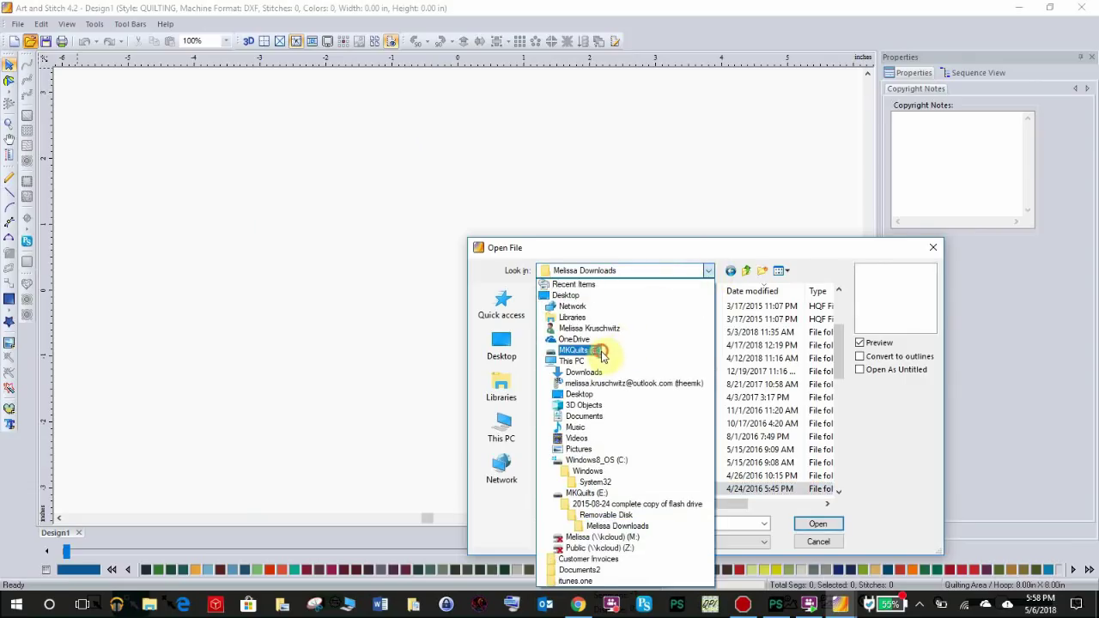
# Switch to Art and Stitch and open Block Build.hqf from the E: drive's test folder with Convert to outlines enabled
pyautogui.click(631, 348)
pyautogui.click(609, 291)
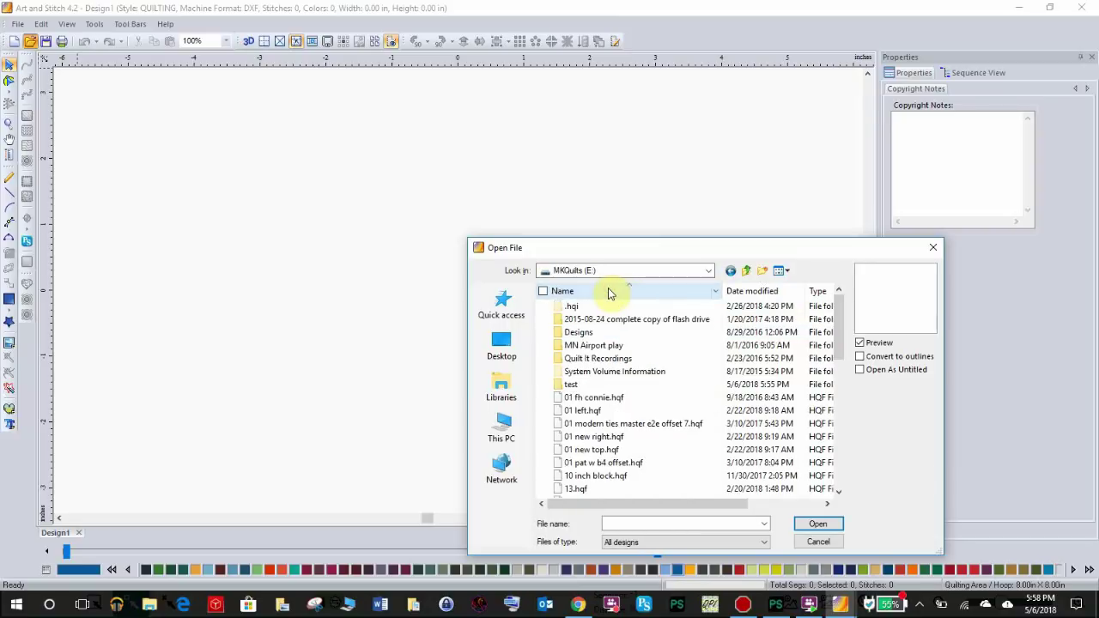
pyautogui.doubleClick(582, 386)
pyautogui.click(736, 290)
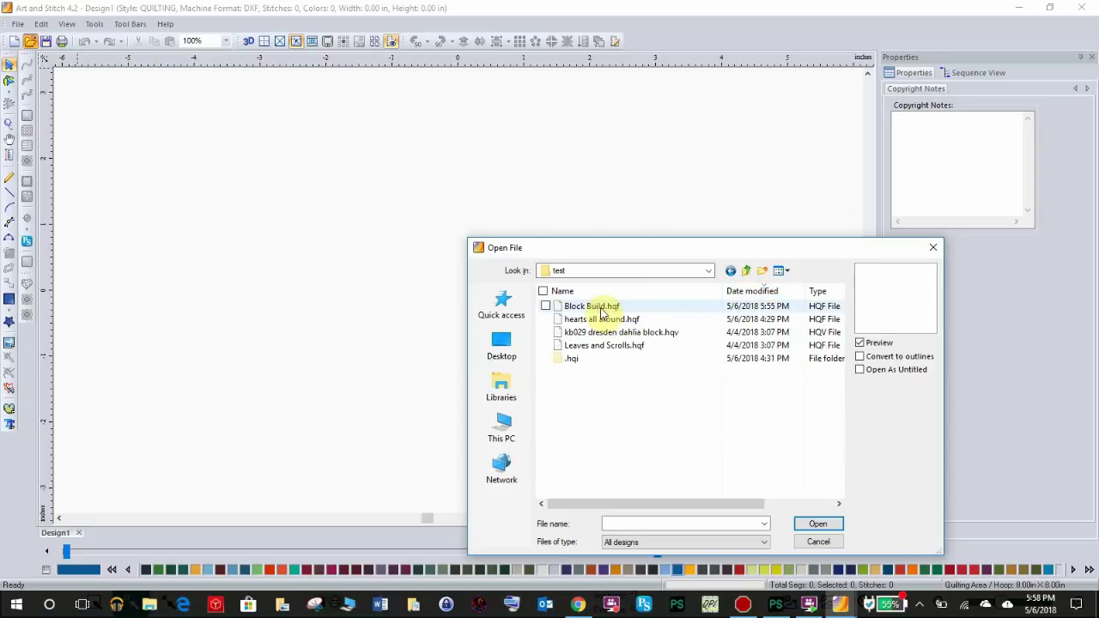
pyautogui.click(597, 306)
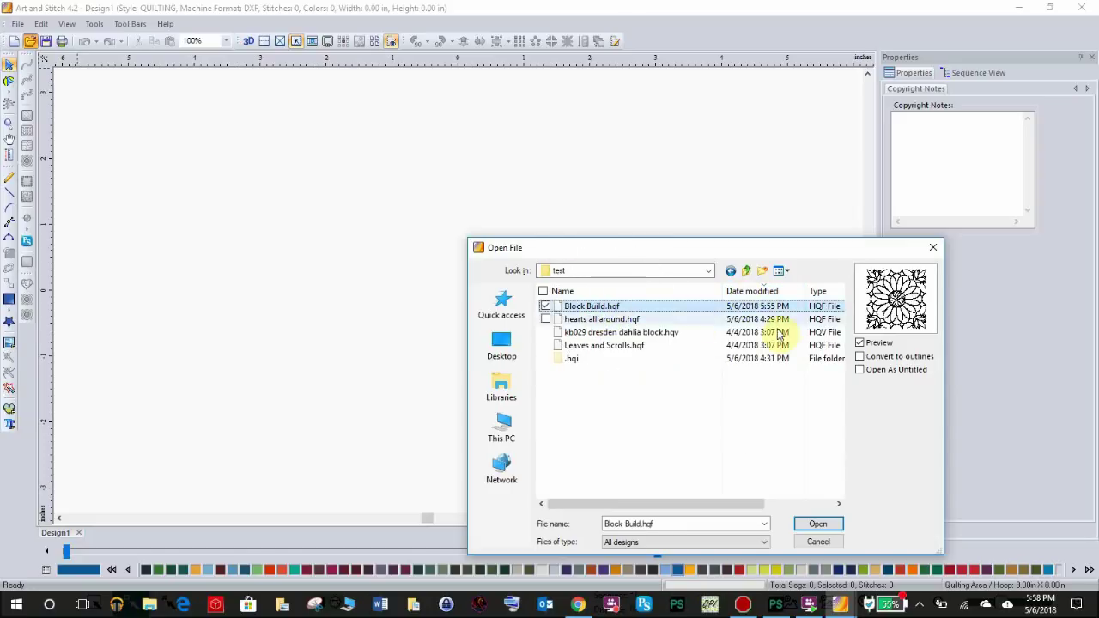
pyautogui.click(862, 357)
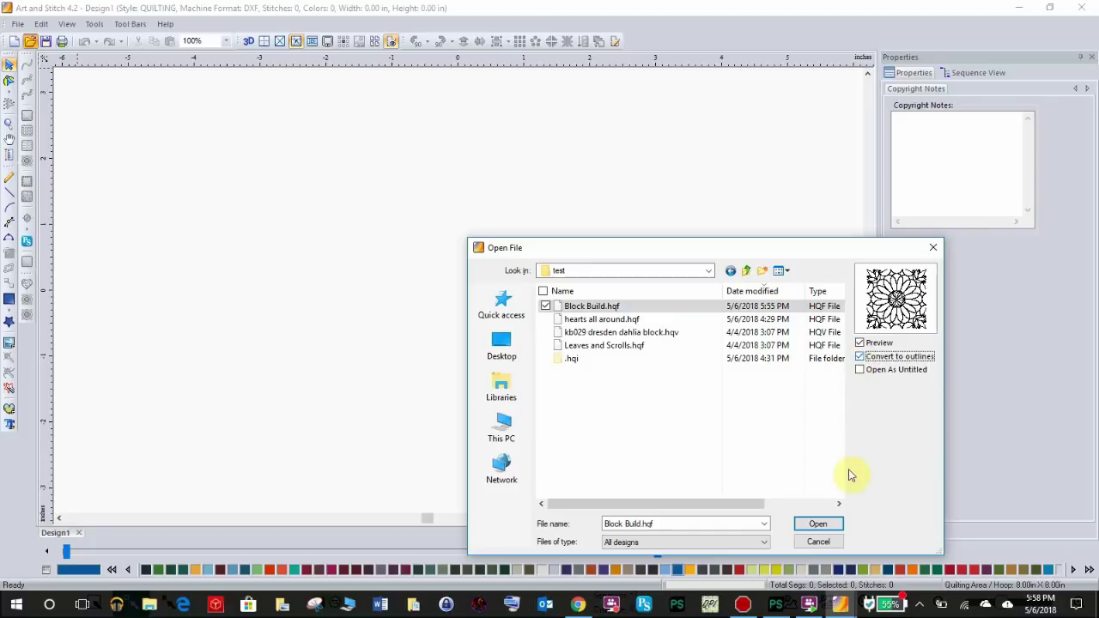
pyautogui.click(820, 524)
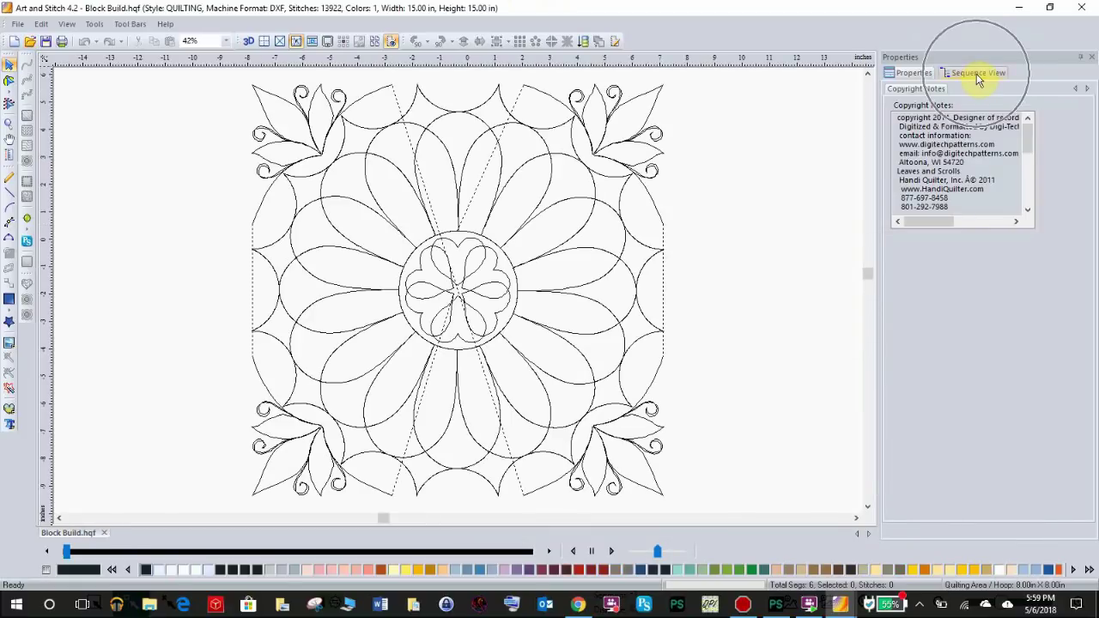
# Expand the design's sequence and join the four Leaves and Scrolls corner runs into one object with Connect Objects
pyautogui.click(976, 73)
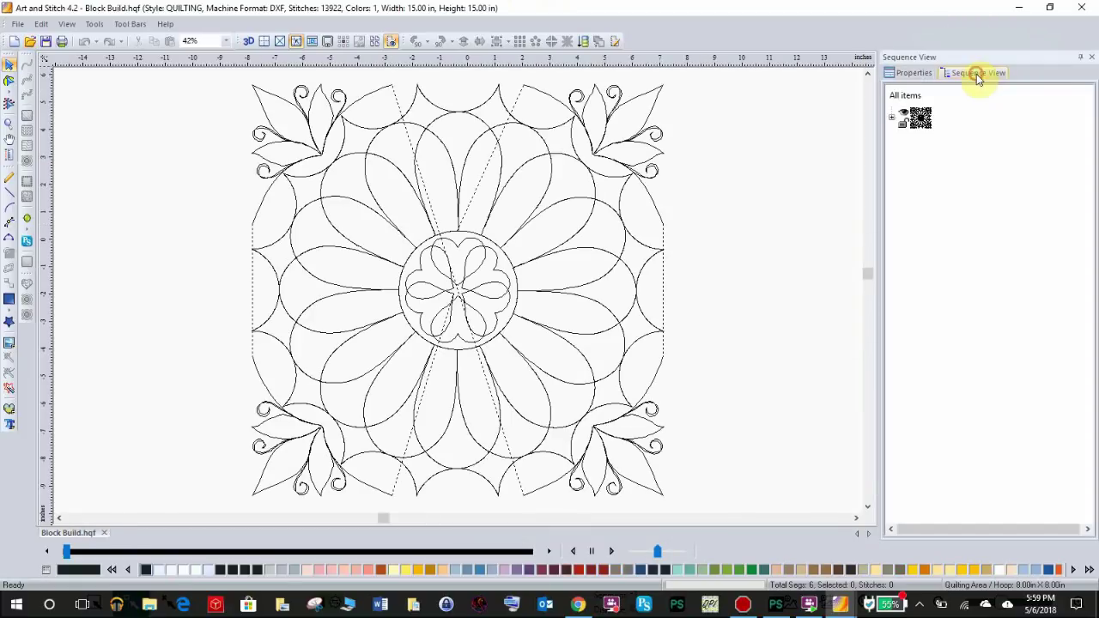
pyautogui.click(894, 120)
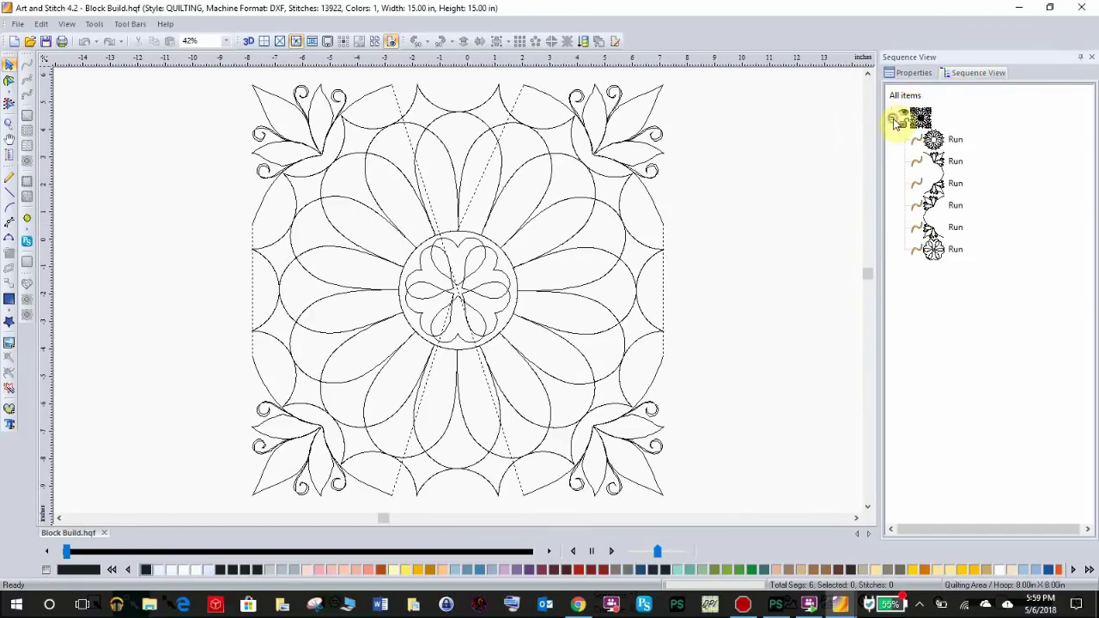
pyautogui.click(954, 162)
pyautogui.keyDown('shift'); pyautogui.click(955, 193); pyautogui.keyUp('shift')
pyautogui.keyDown('shift'); pyautogui.click(953, 228); pyautogui.keyUp('shift')
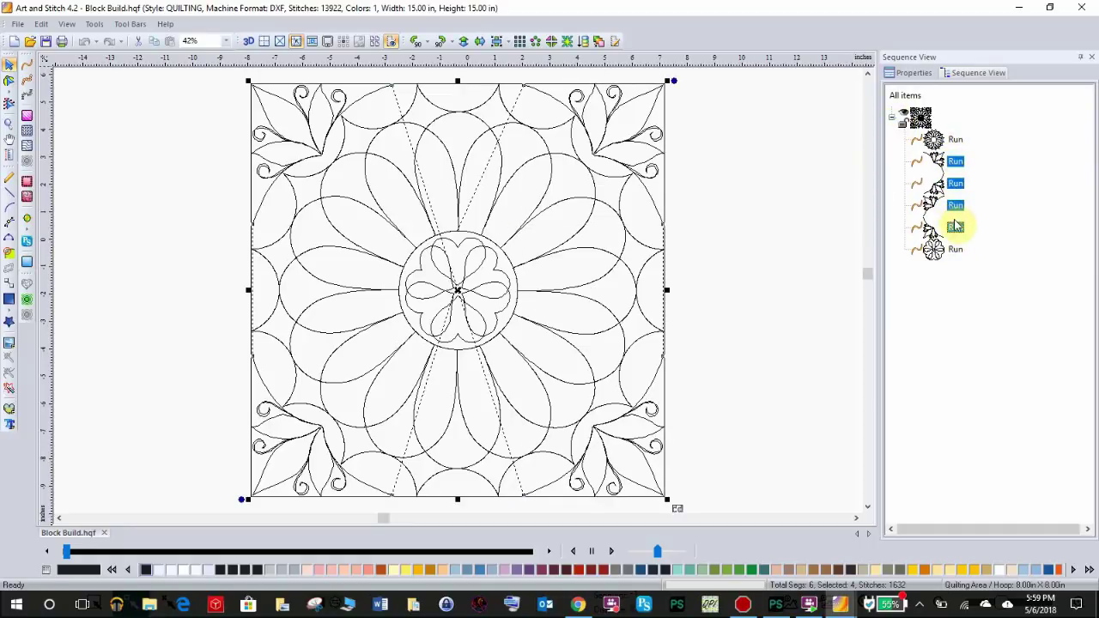
pyautogui.rightClick(956, 186)
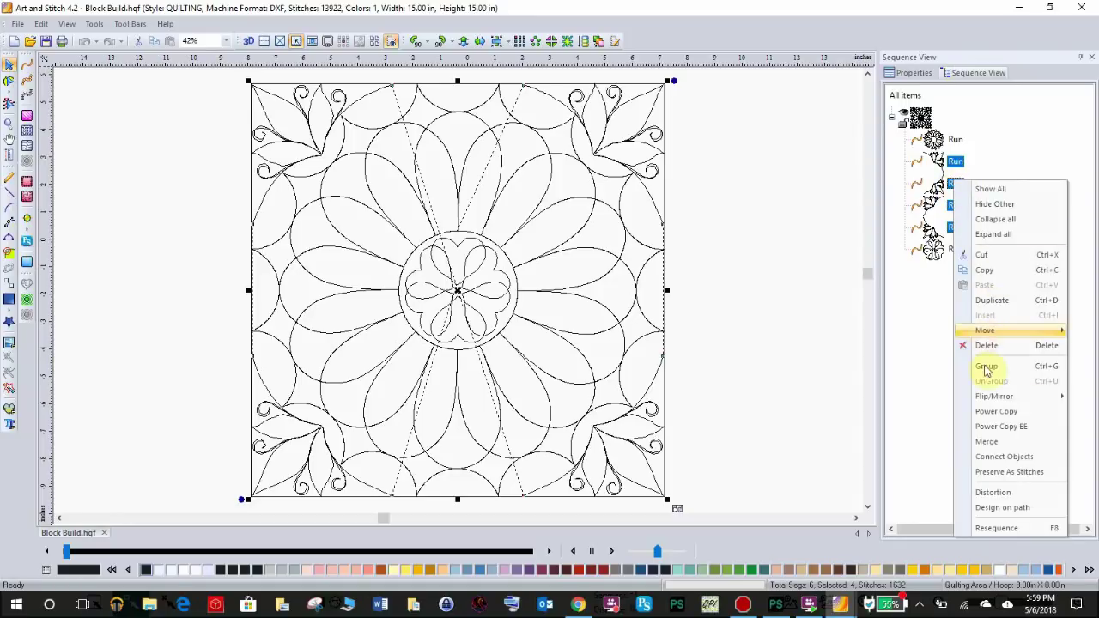
pyautogui.click(998, 459)
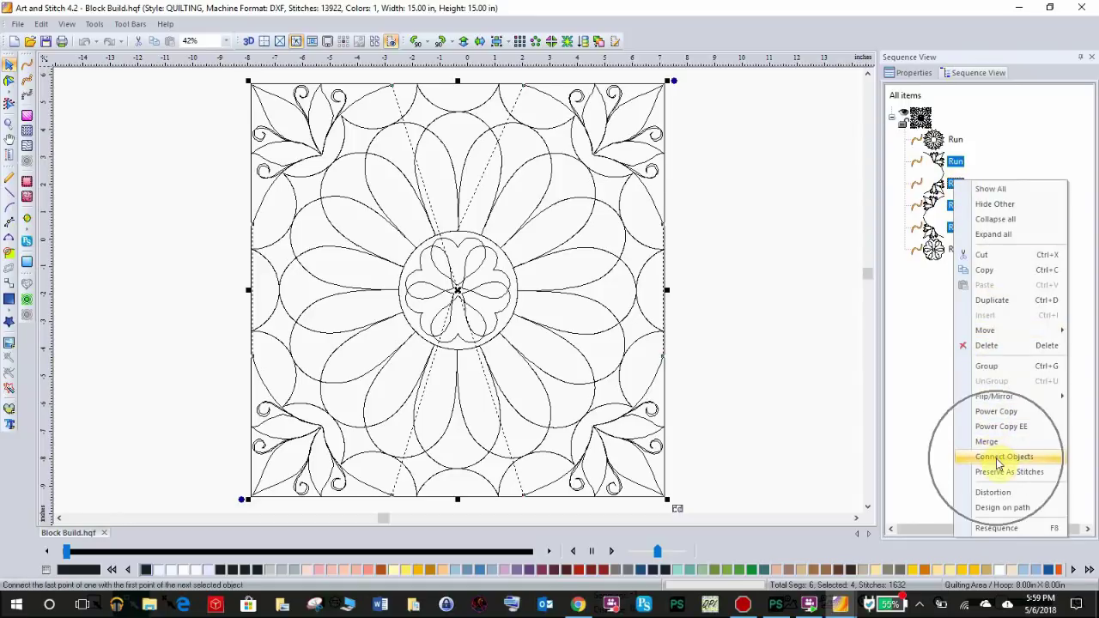
pyautogui.click(9, 283)
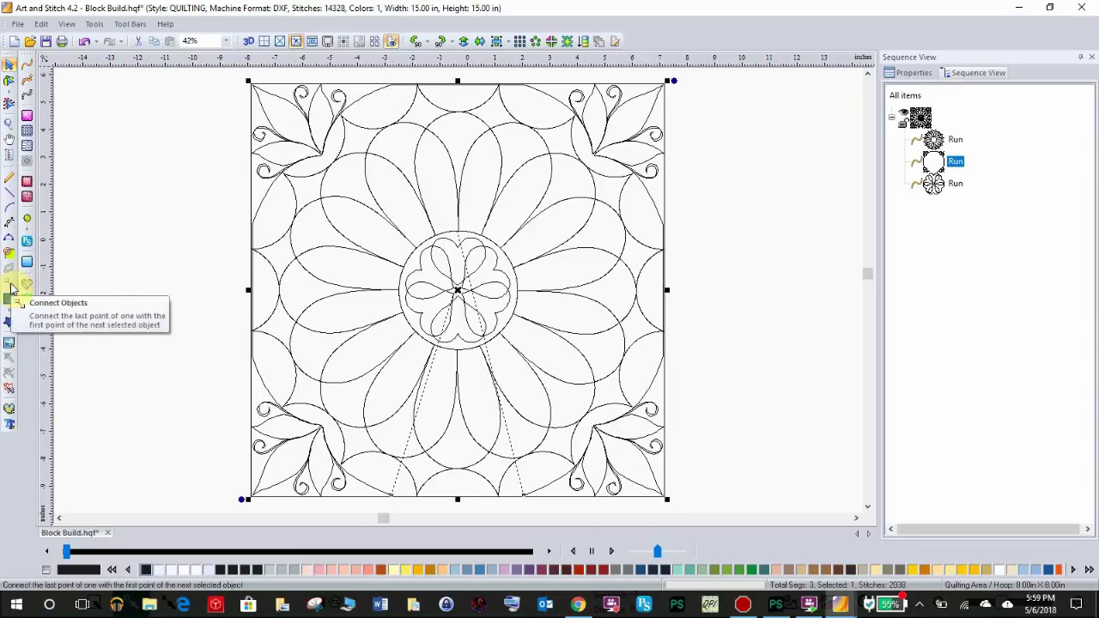
# Close the open line along the bottom edge of the connected corner outline and clear the selection
pyautogui.click(9, 80)
pyautogui.click(956, 169)
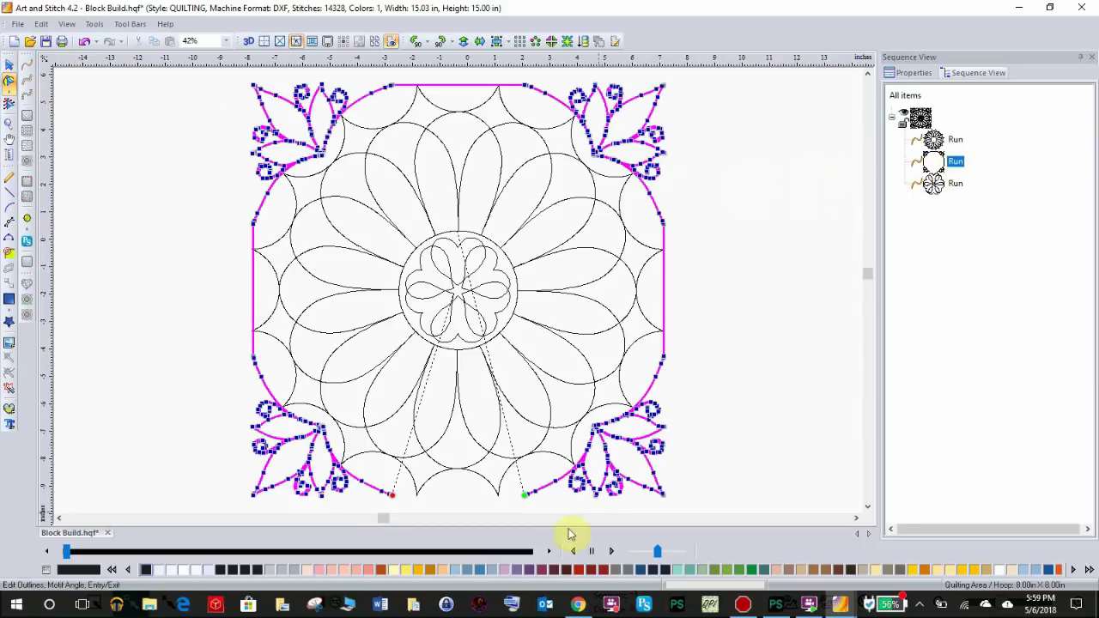
pyautogui.rightClick(541, 493)
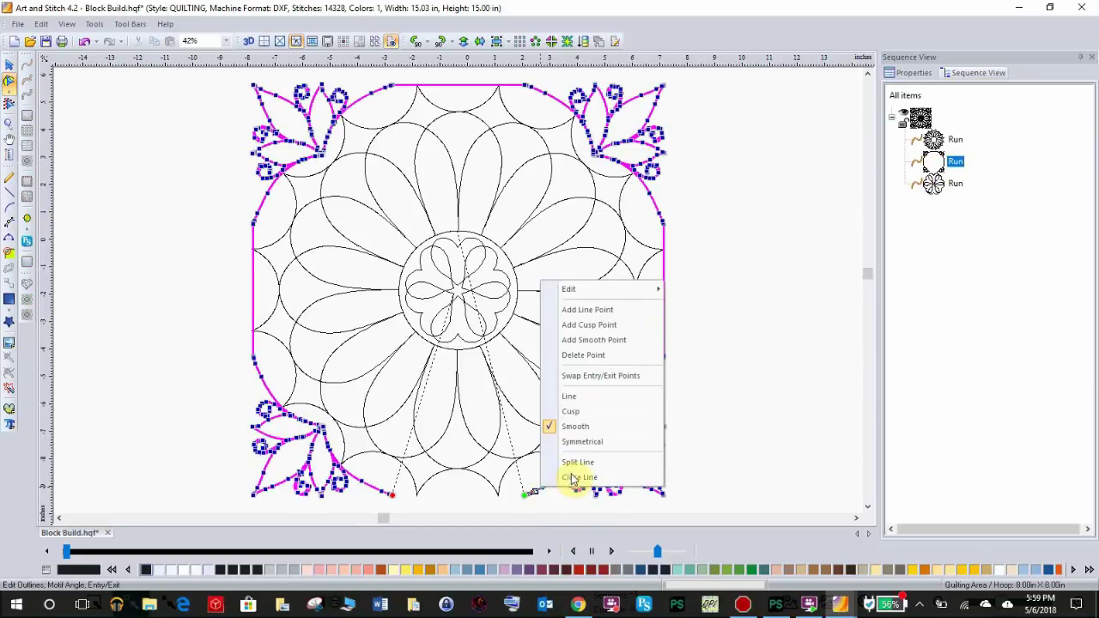
pyautogui.click(578, 479)
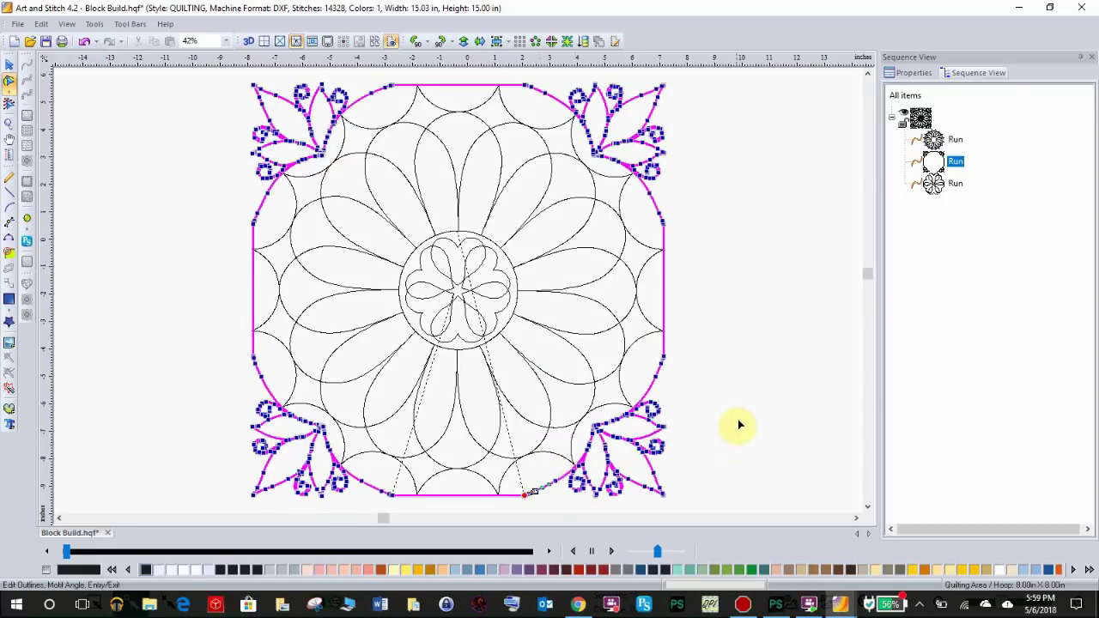
pyautogui.click(9, 66)
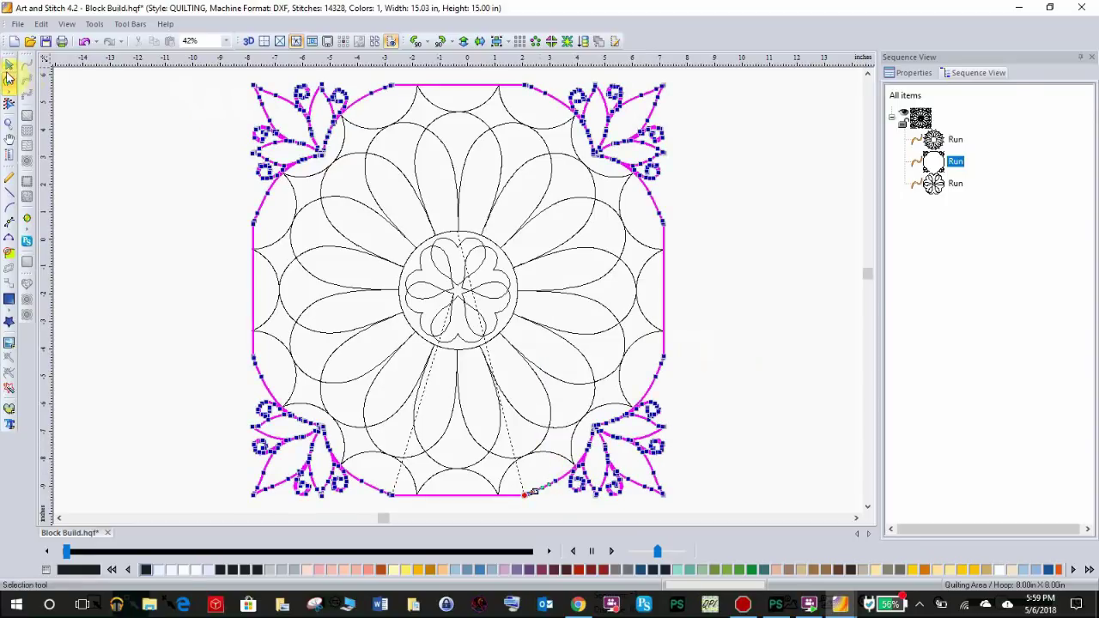
pyautogui.click(773, 288)
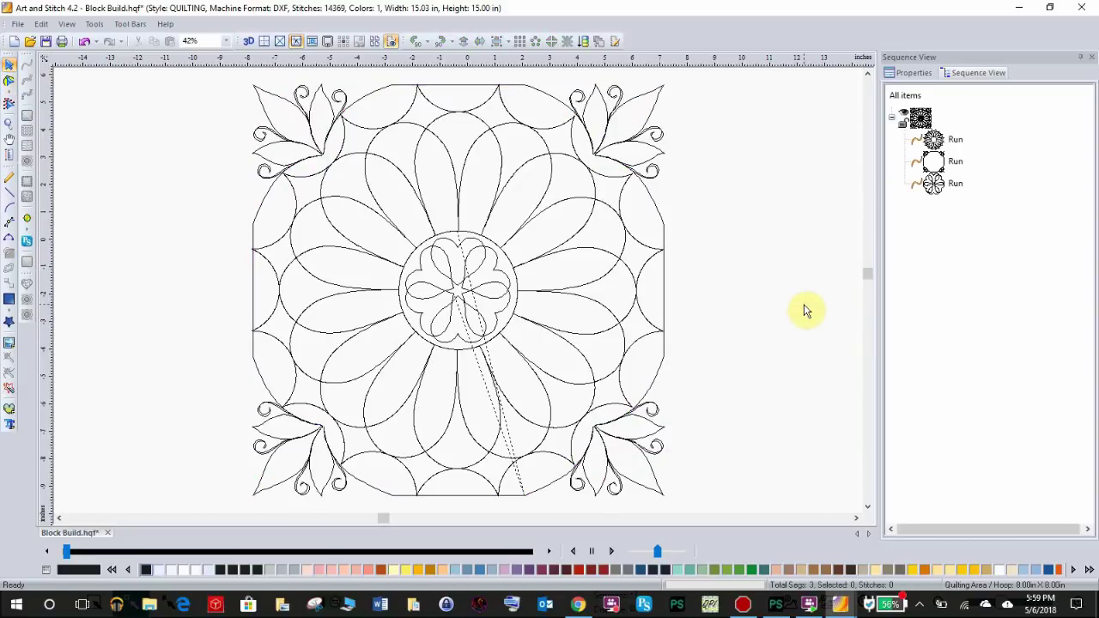
# Resequence the objects to stitch the central hearts first, the dahlia second and the corners last, and play through the stitching path
pyautogui.rightClick(568, 259)
pyautogui.click(609, 384)
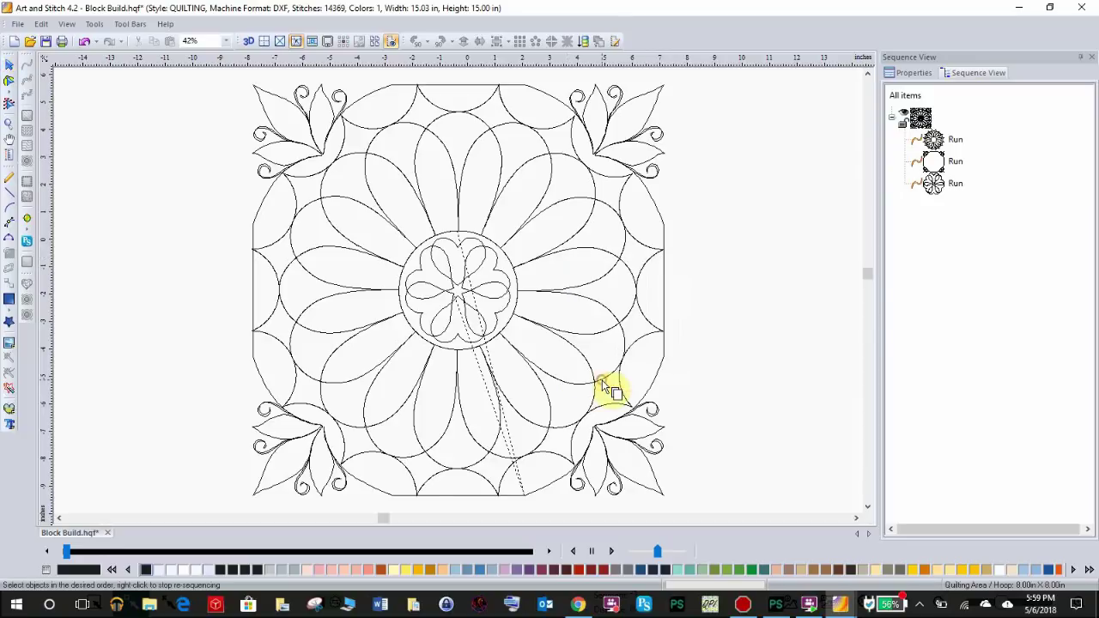
pyautogui.click(460, 294)
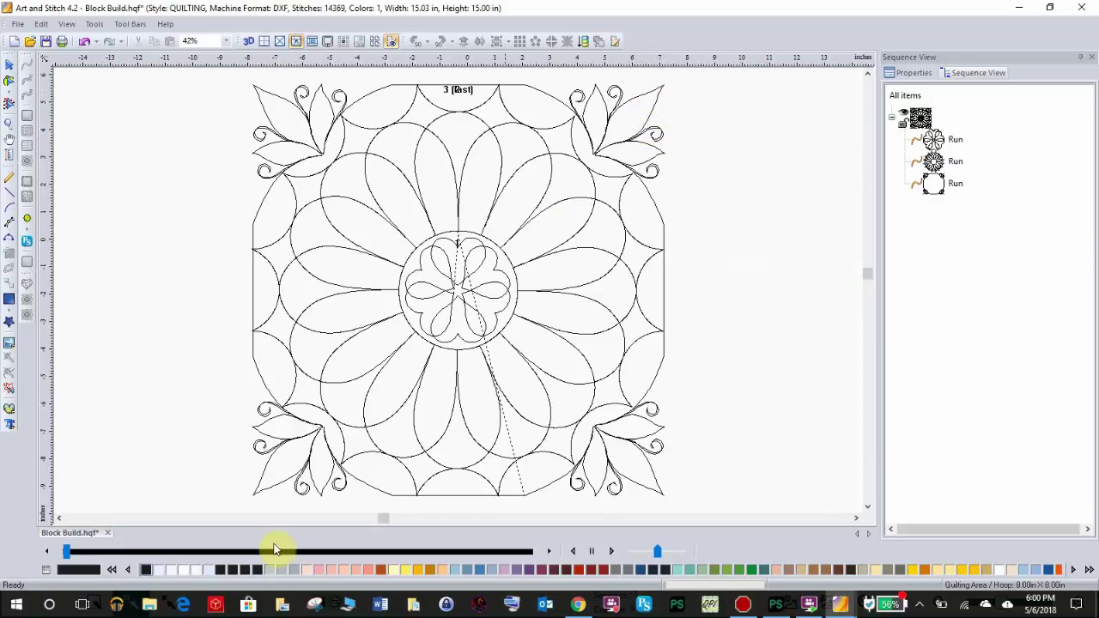
pyautogui.moveTo(68, 554)
pyautogui.mouseDown()
pyautogui.moveTo(283, 586)
pyautogui.moveTo(470, 567)
pyautogui.moveTo(546, 575)
pyautogui.mouseUp()
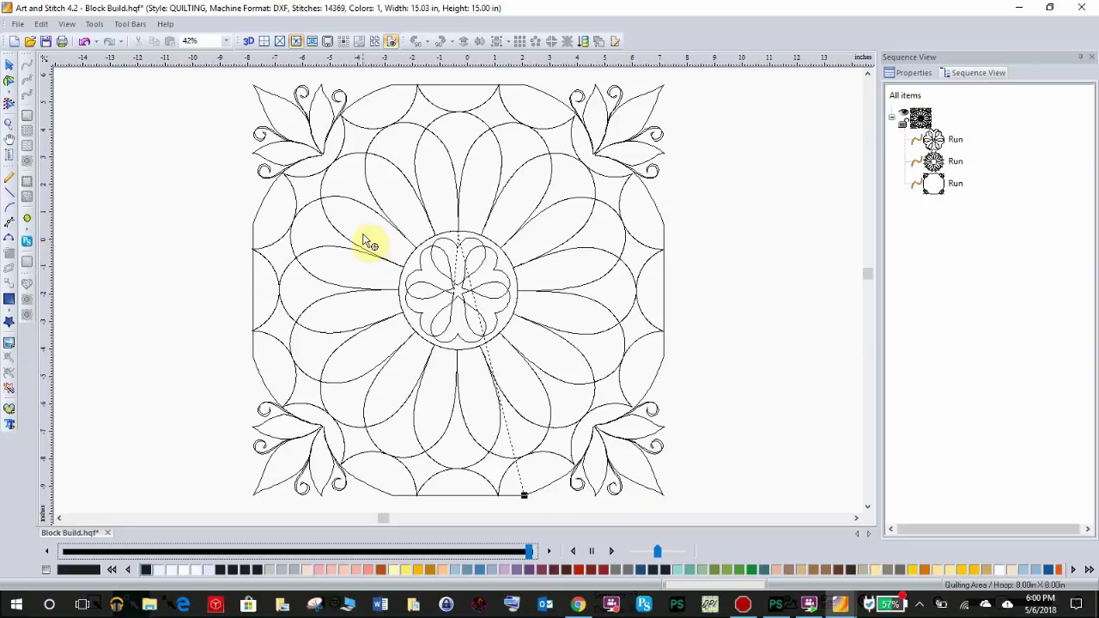
pyautogui.click(11, 66)
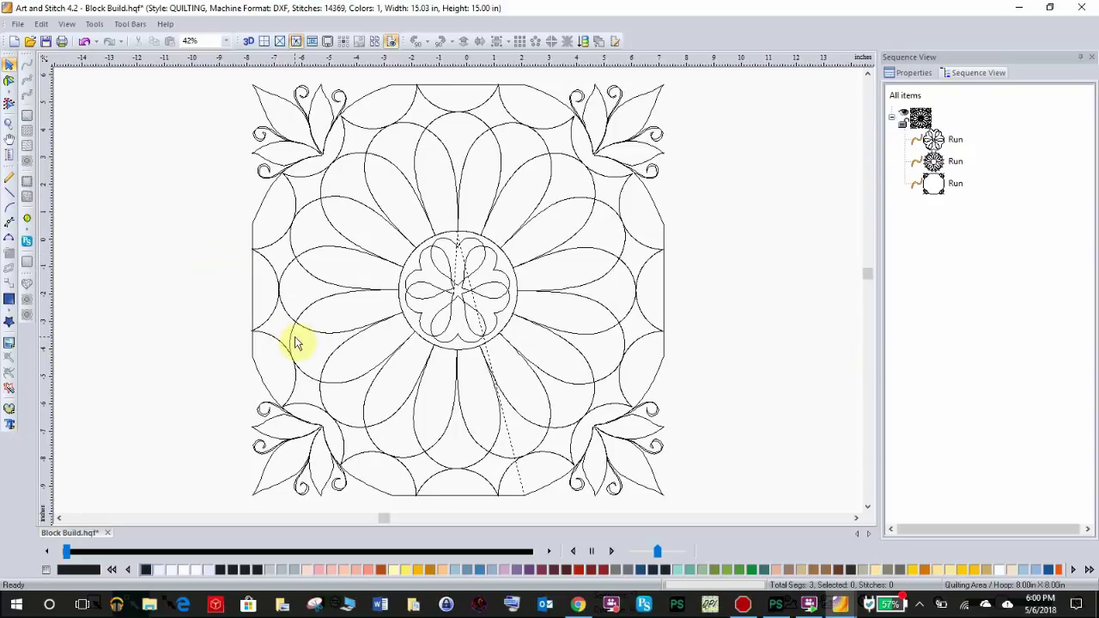
# Select the whole block, set its width to 15 inches without maintaining aspect ratio, and center it on the page
pyautogui.click(632, 228)
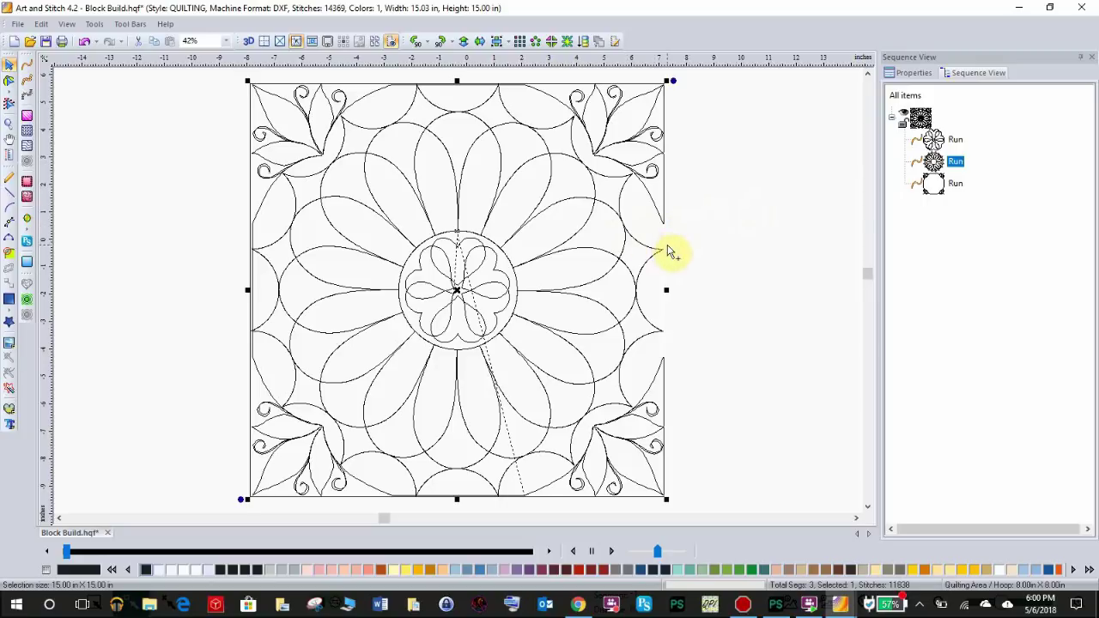
pyautogui.hotkey('ctrl', 'a')
pyautogui.click(913, 74)
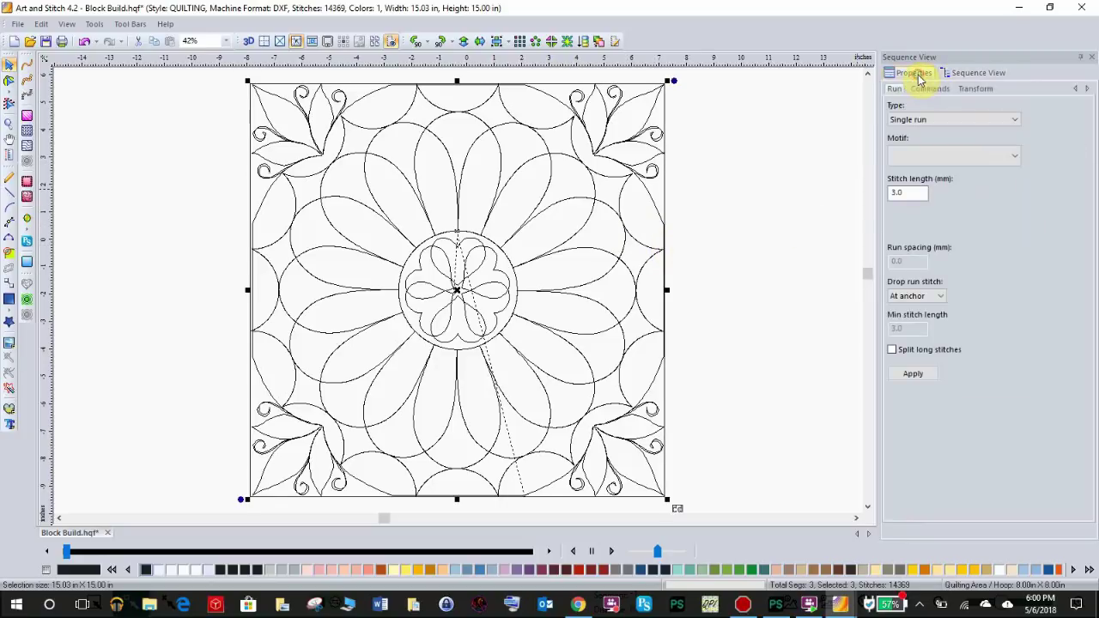
pyautogui.click(975, 89)
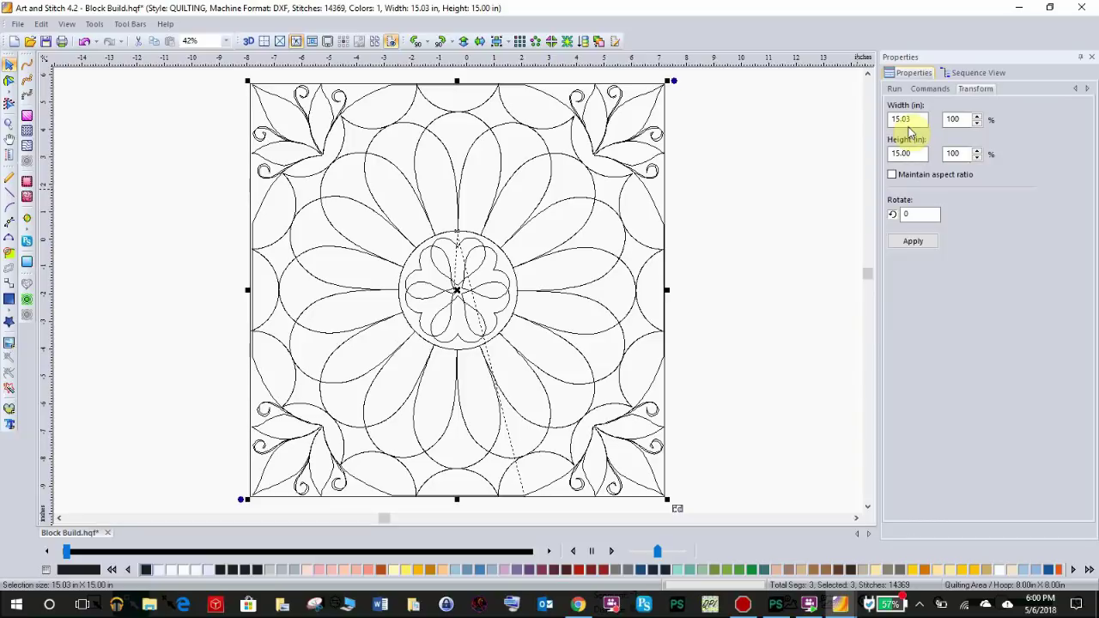
pyautogui.press('Tab')
pyautogui.doubleClick(914, 120)
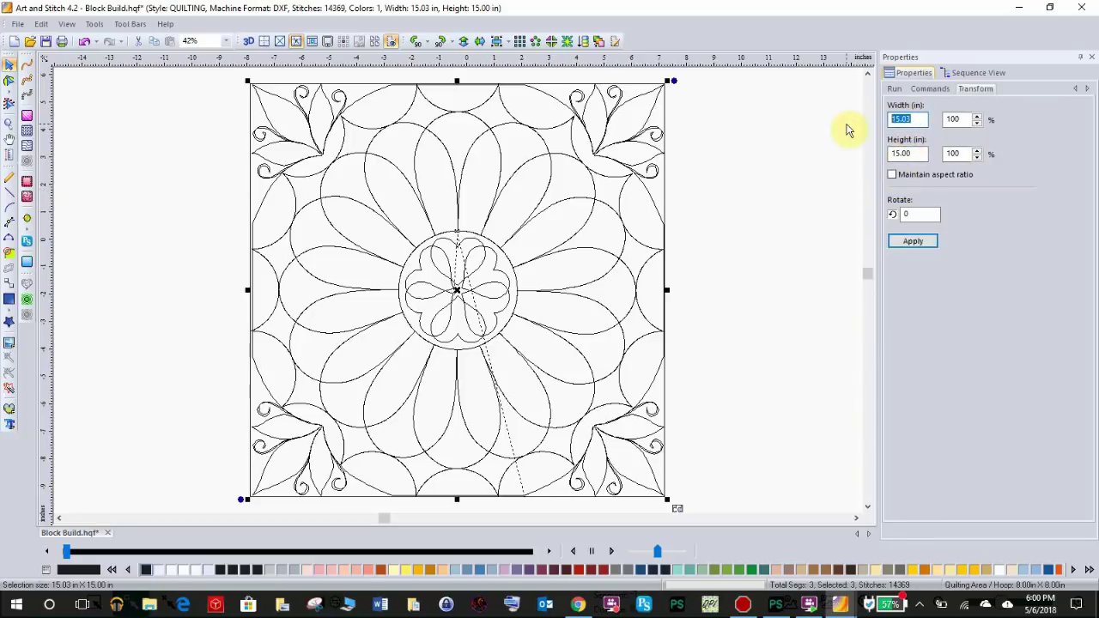
pyautogui.click(916, 241)
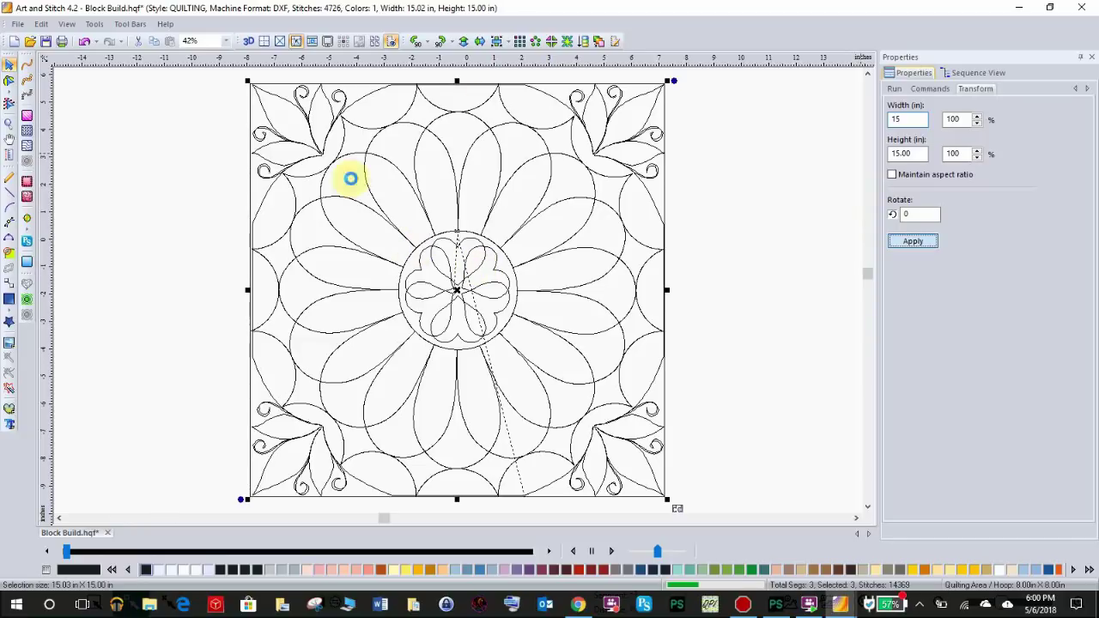
pyautogui.click(497, 42)
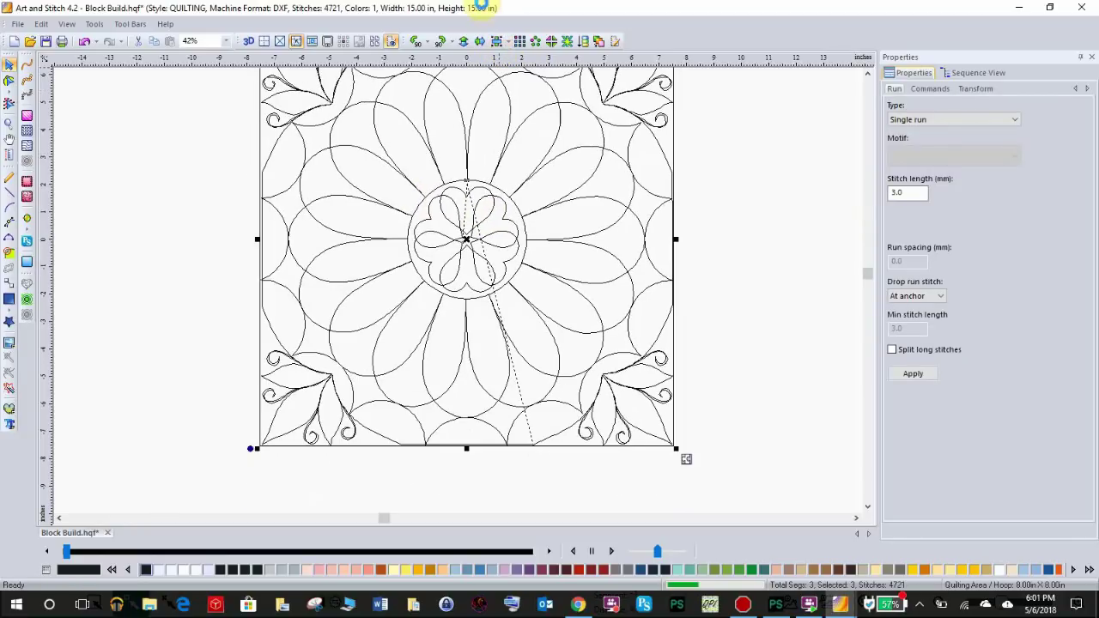
# Draw a rectangle beside the block, set its width and height to 15 inches, and center it on the page
pyautogui.click(10, 300)
pyautogui.moveTo(88, 178); pyautogui.dragTo(256, 366)
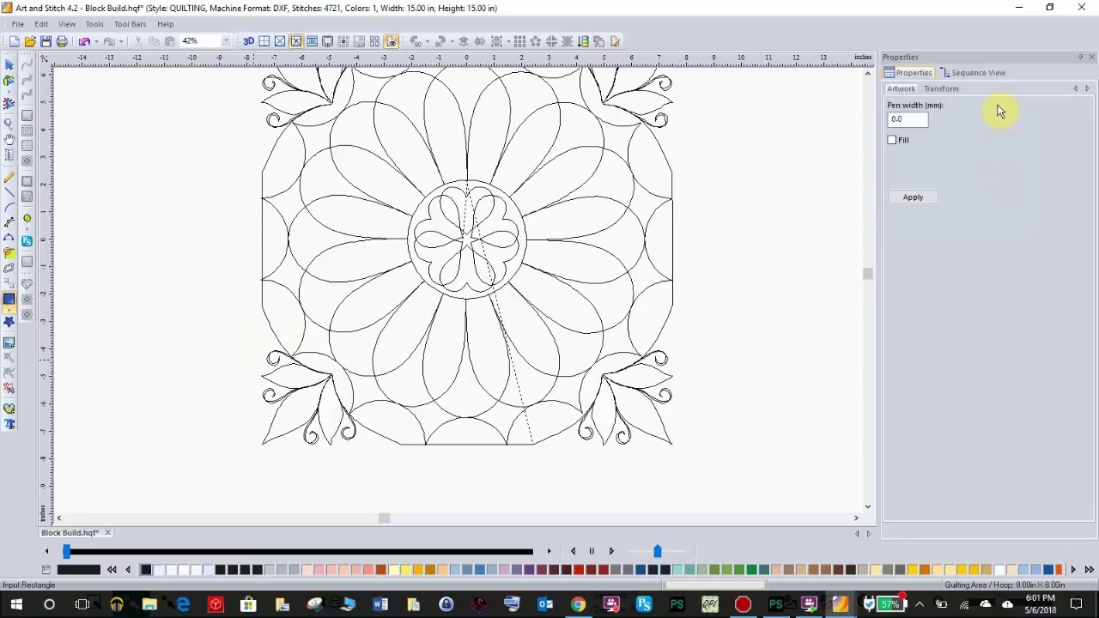
pyautogui.click(945, 89)
pyautogui.doubleClick(919, 119)
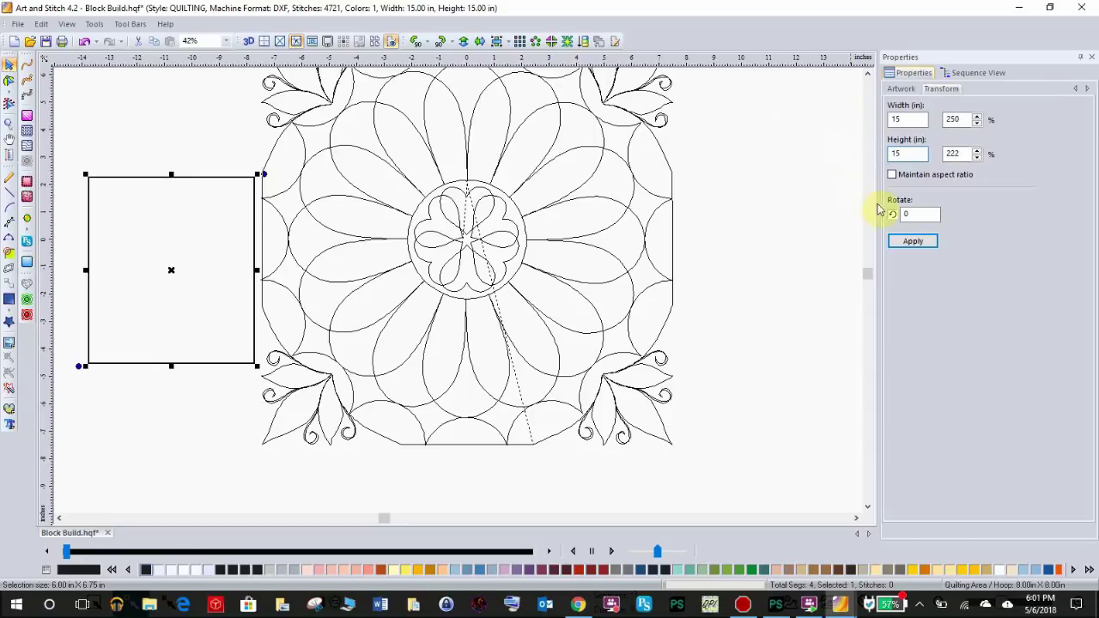
pyautogui.click(913, 243)
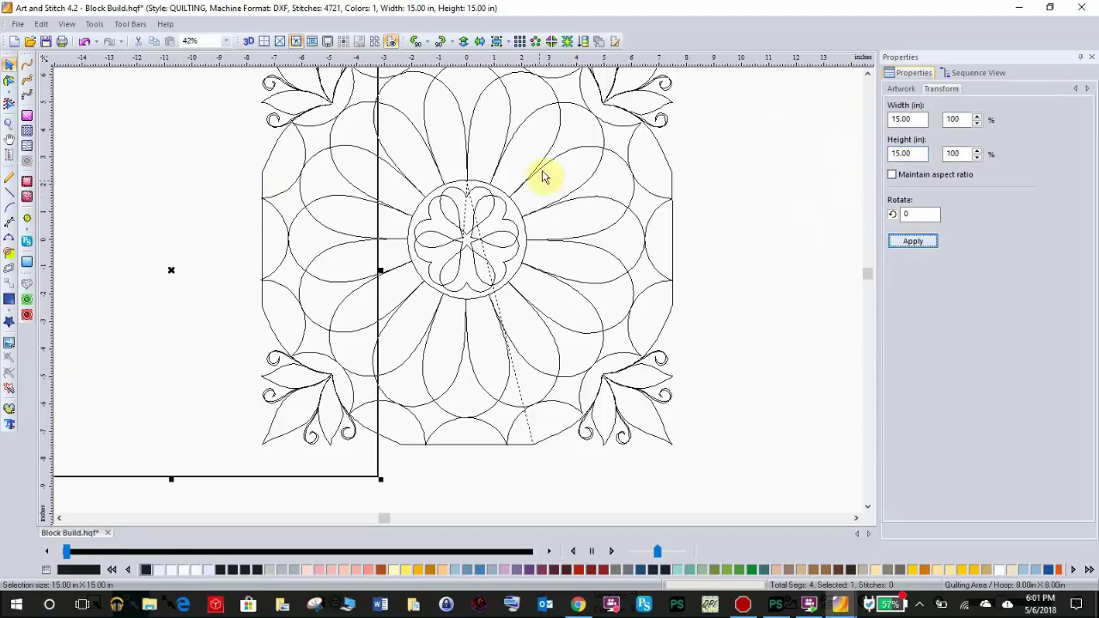
pyautogui.click(498, 42)
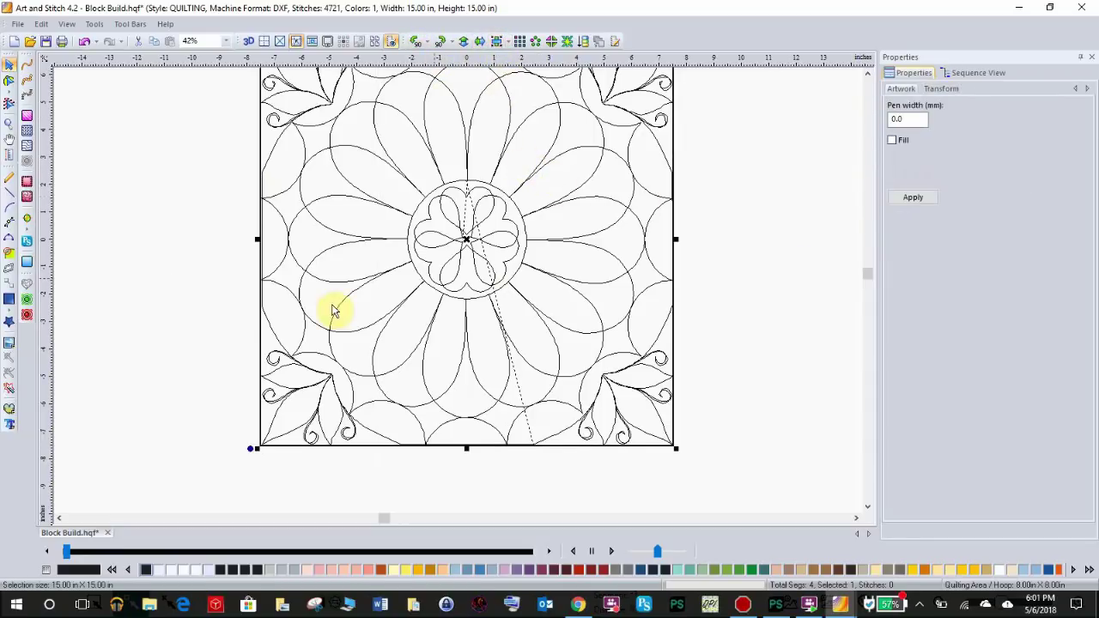
pyautogui.click(168, 172)
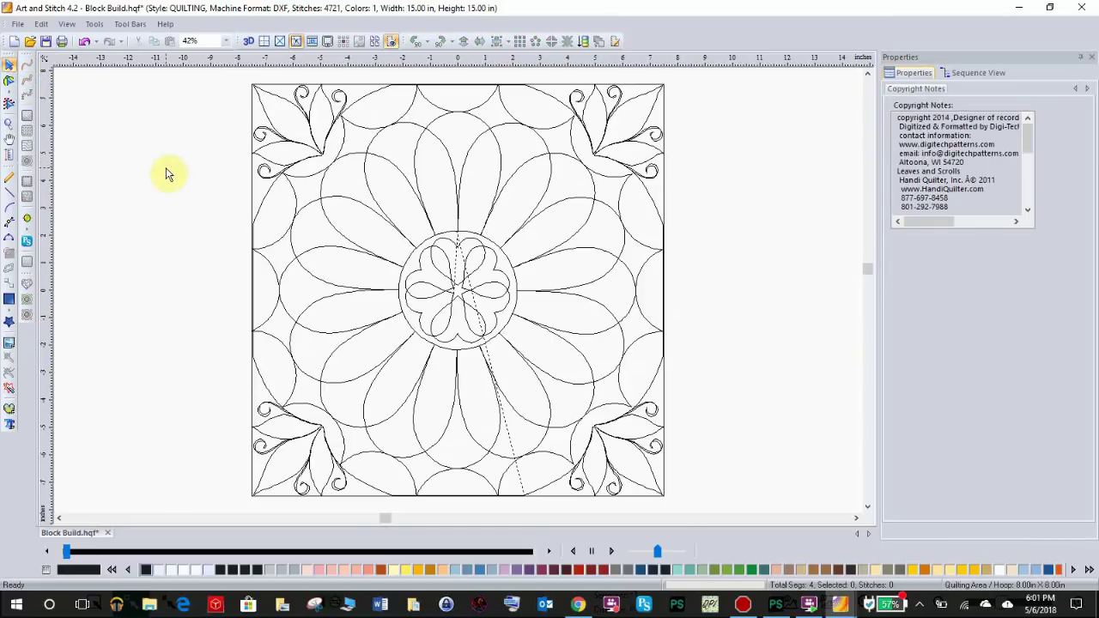
# Convert the square artwork at the end of the sequence to a run stitch and clear the selection
pyautogui.click(976, 74)
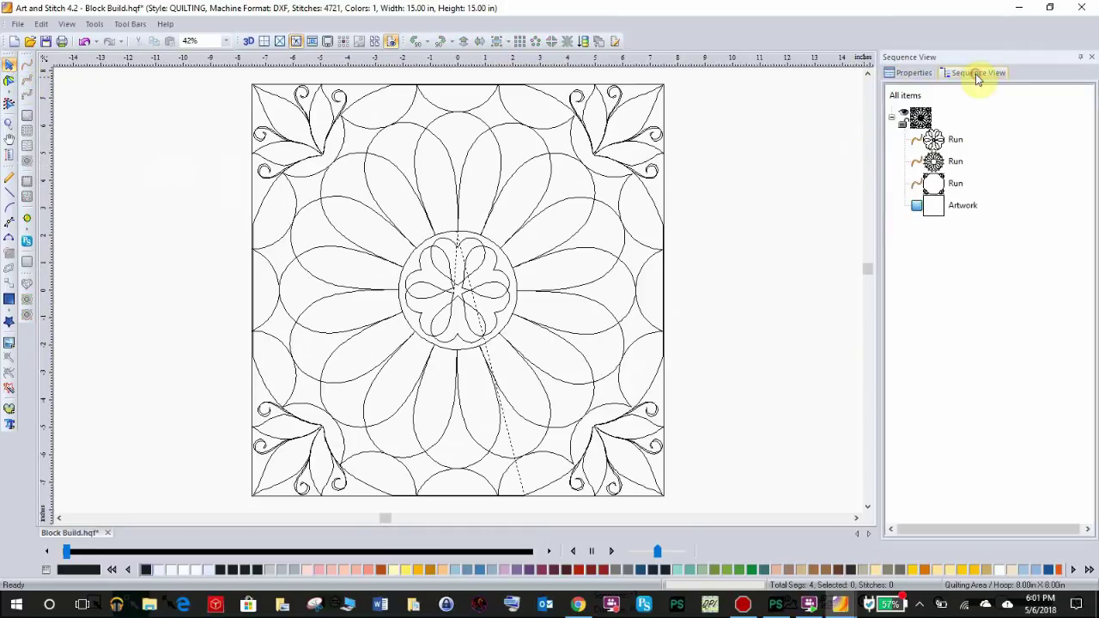
pyautogui.click(975, 206)
pyautogui.click(26, 65)
pyautogui.click(177, 197)
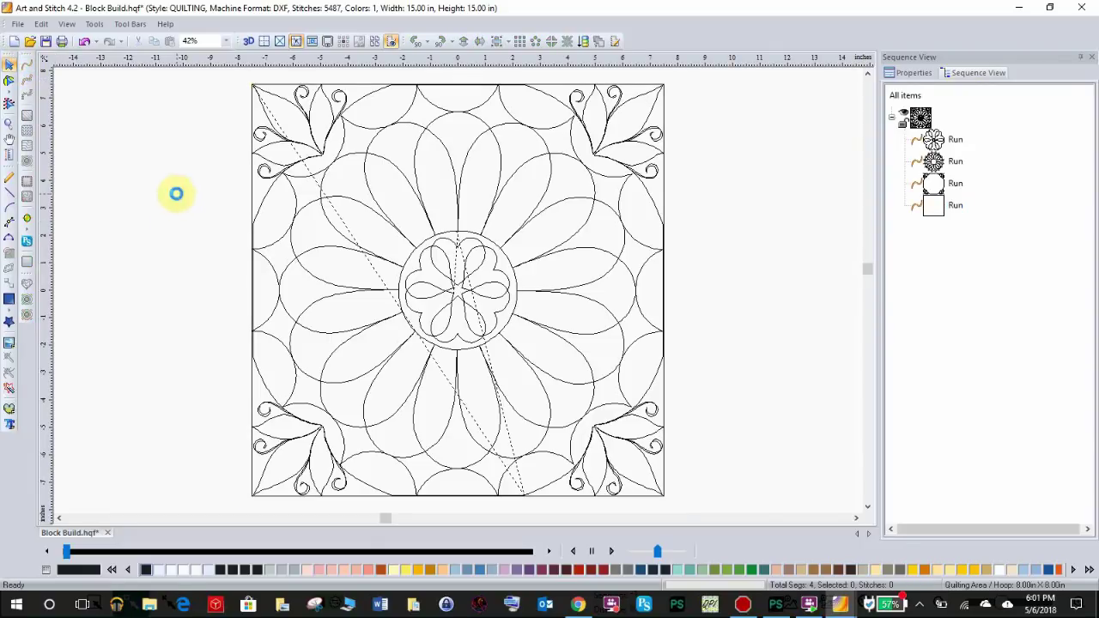
# Select the whole design and play through its stitching path from start to end
pyautogui.hotkey('ctrl', 'a')
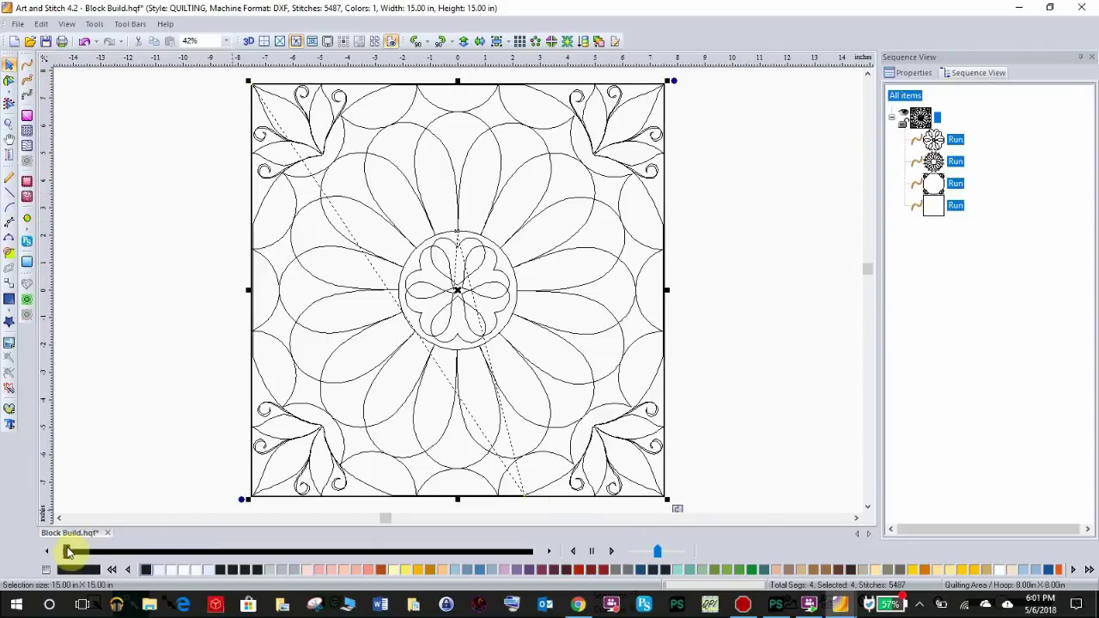
pyautogui.moveTo(69, 552); pyautogui.dragTo(548, 592)
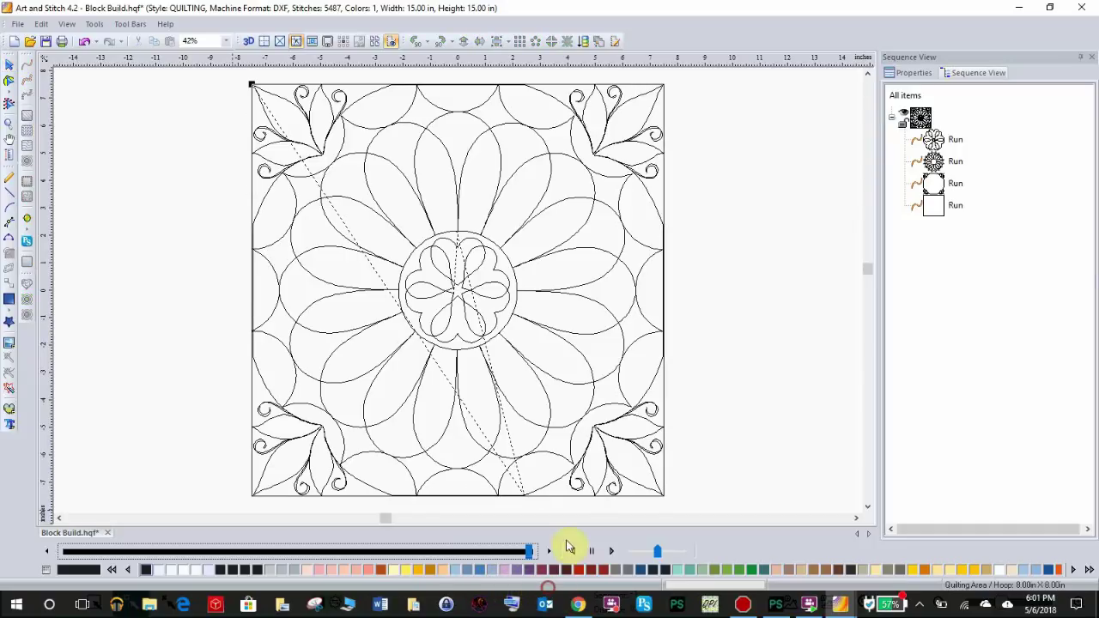
pyautogui.click(113, 197)
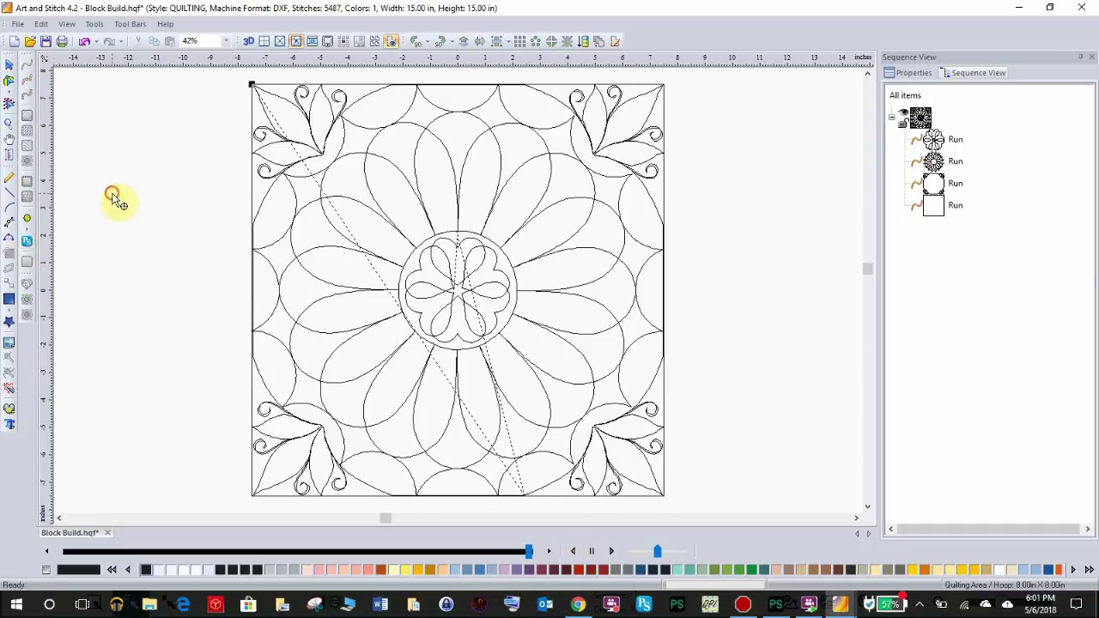
# Save the design as "Block Build FIXED" in HQ Pro-Stitcher (HQF) format in the test folder
pyautogui.click(24, 26)
pyautogui.click(66, 98)
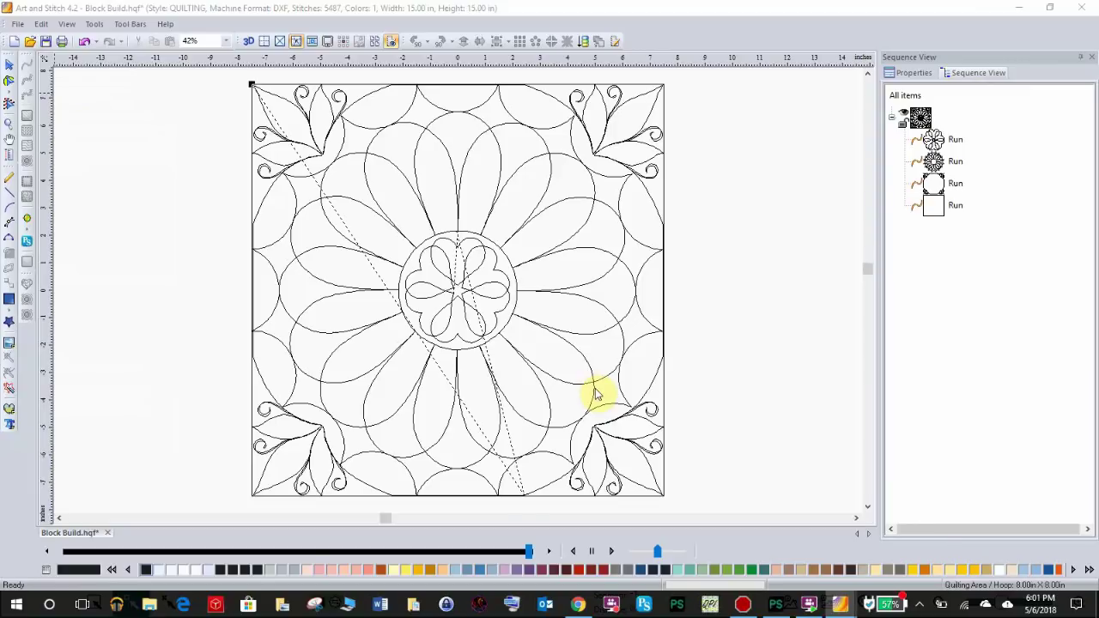
pyautogui.click(652, 510)
pyautogui.click(675, 216)
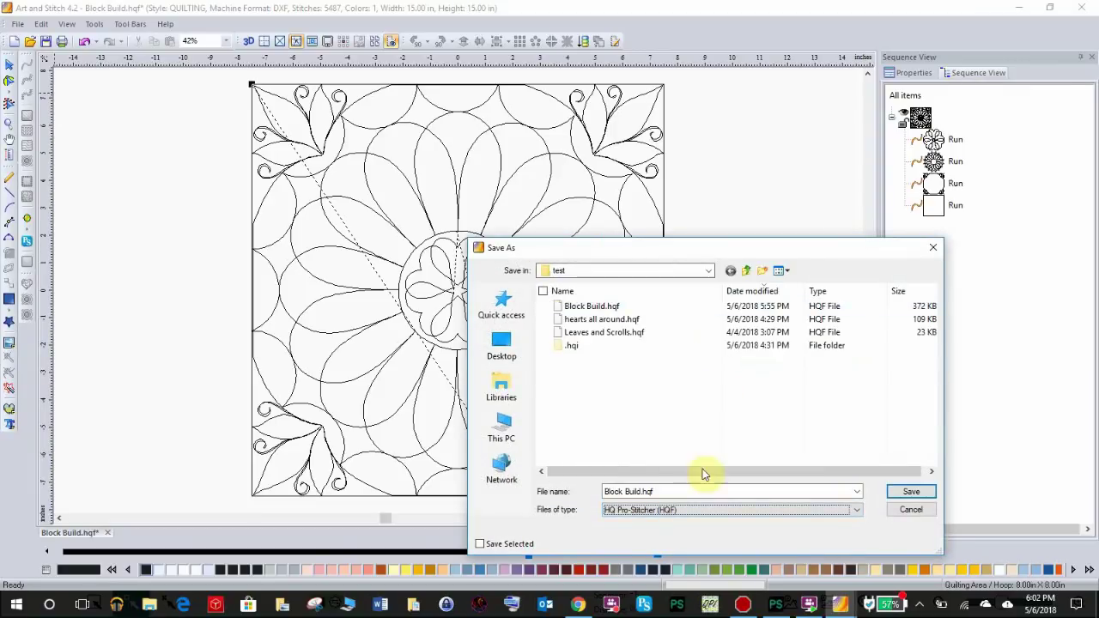
pyautogui.click(671, 492)
pyautogui.press('BackSpace')
pyautogui.press('BackSpace')
pyautogui.press('BackSpace')
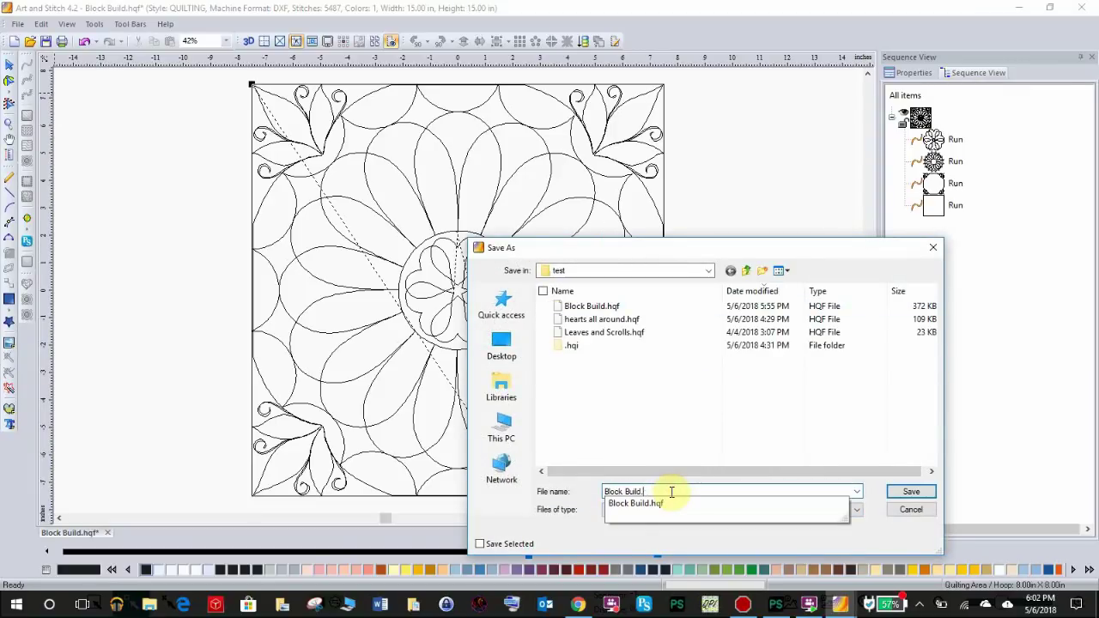
pyautogui.press('capslock')
pyautogui.write('FIXED')
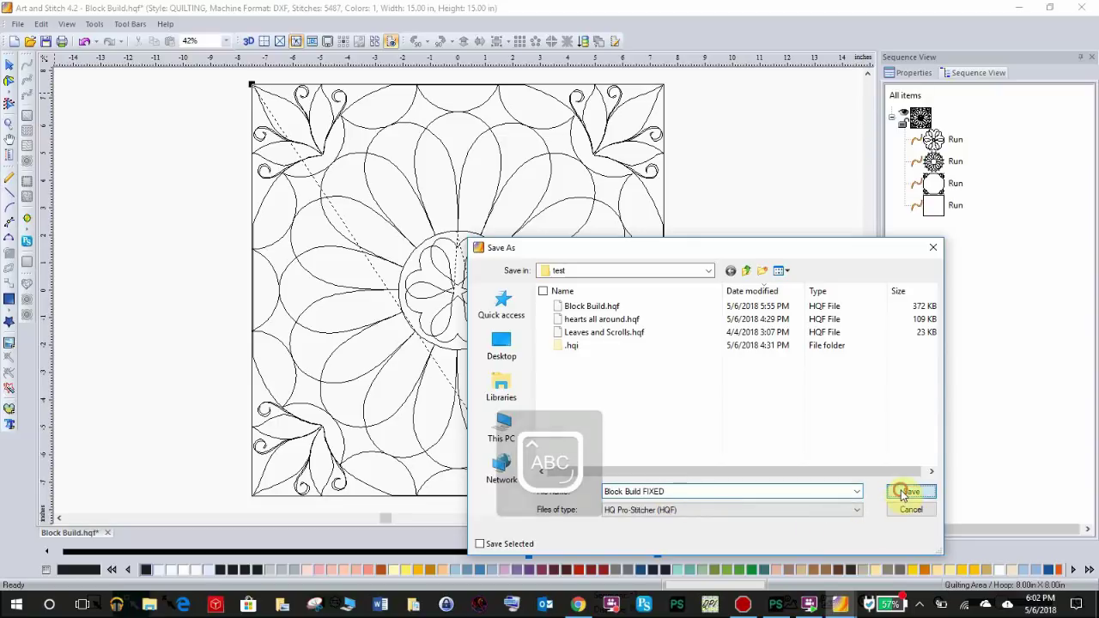
pyautogui.click(901, 493)
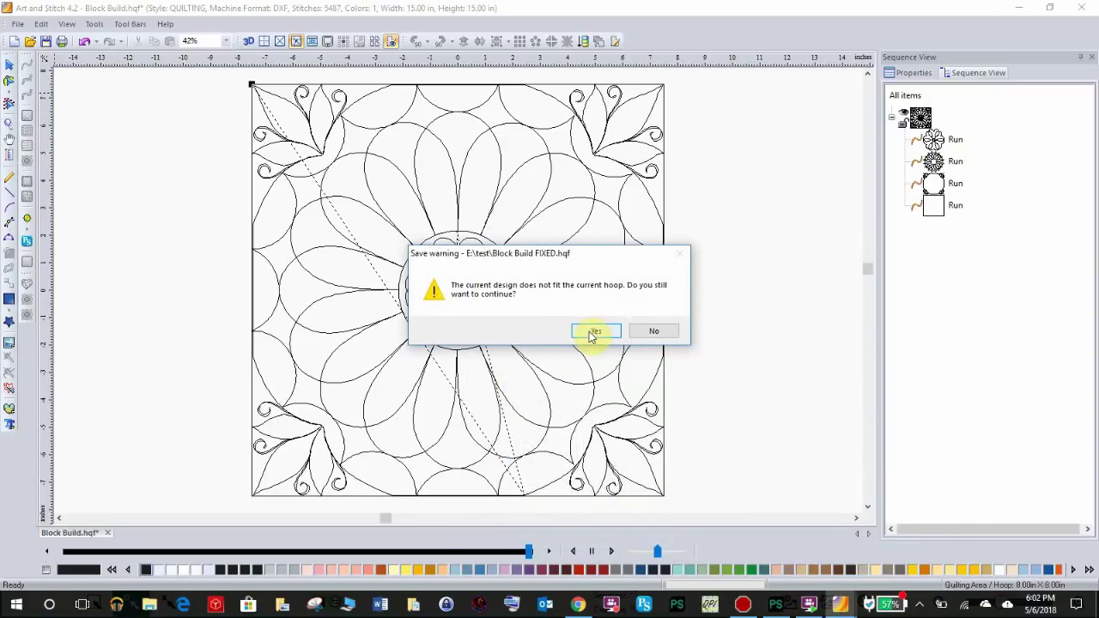
pyautogui.click(592, 332)
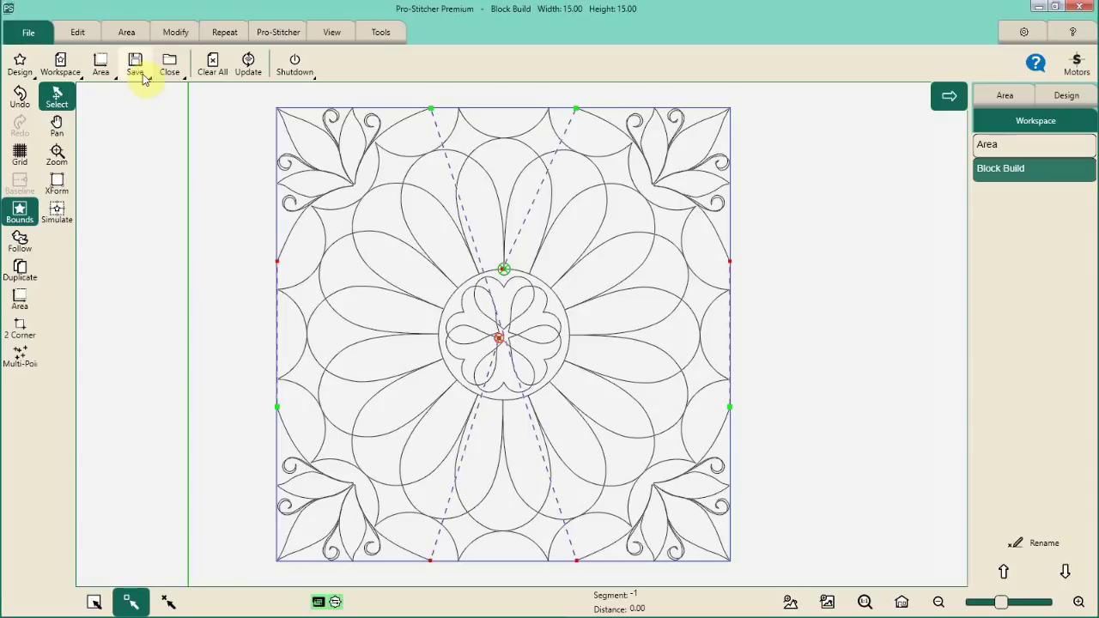
# Switch to Pro-Stitcher Premium and save the current workspace in the E:\test folder
pyautogui.click(142, 77)
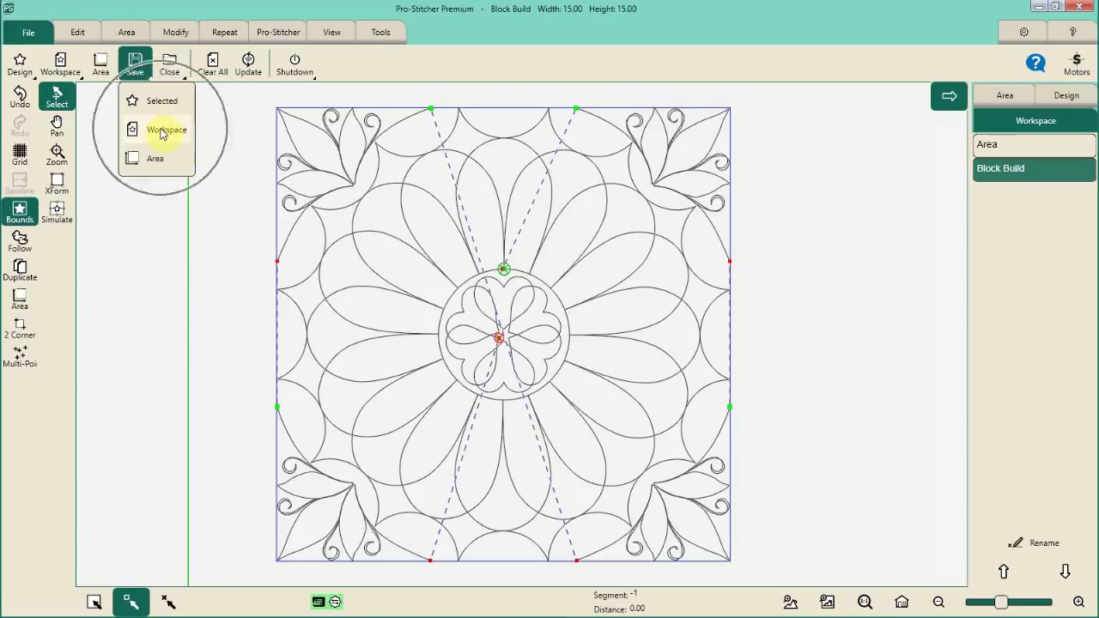
pyautogui.click(163, 131)
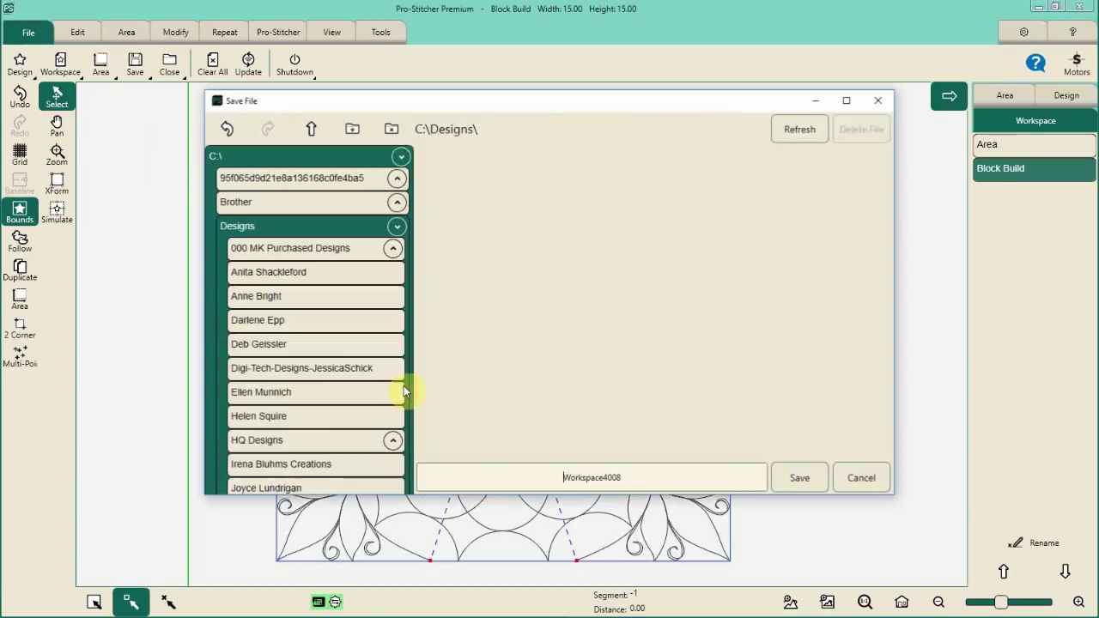
pyautogui.click(274, 156)
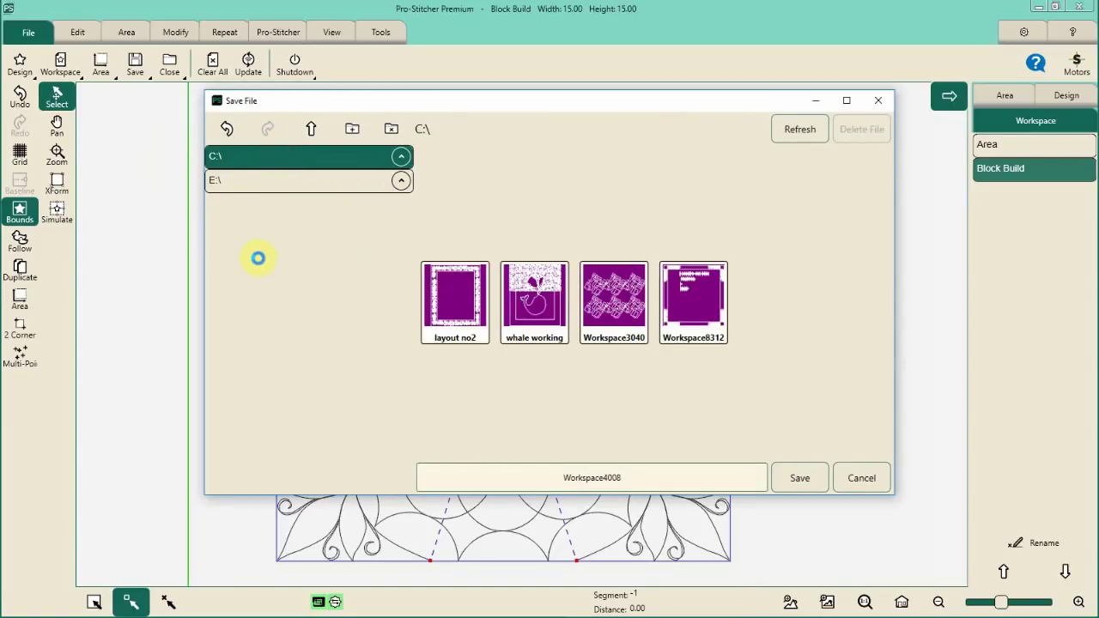
pyautogui.click(242, 297)
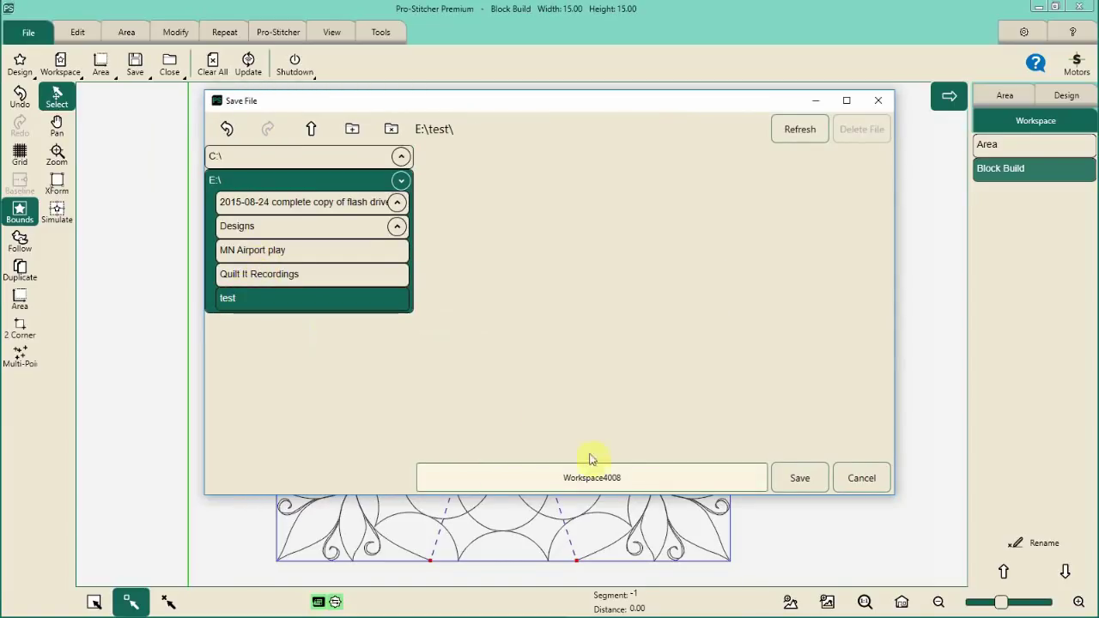
pyautogui.click(605, 478)
pyautogui.click(794, 479)
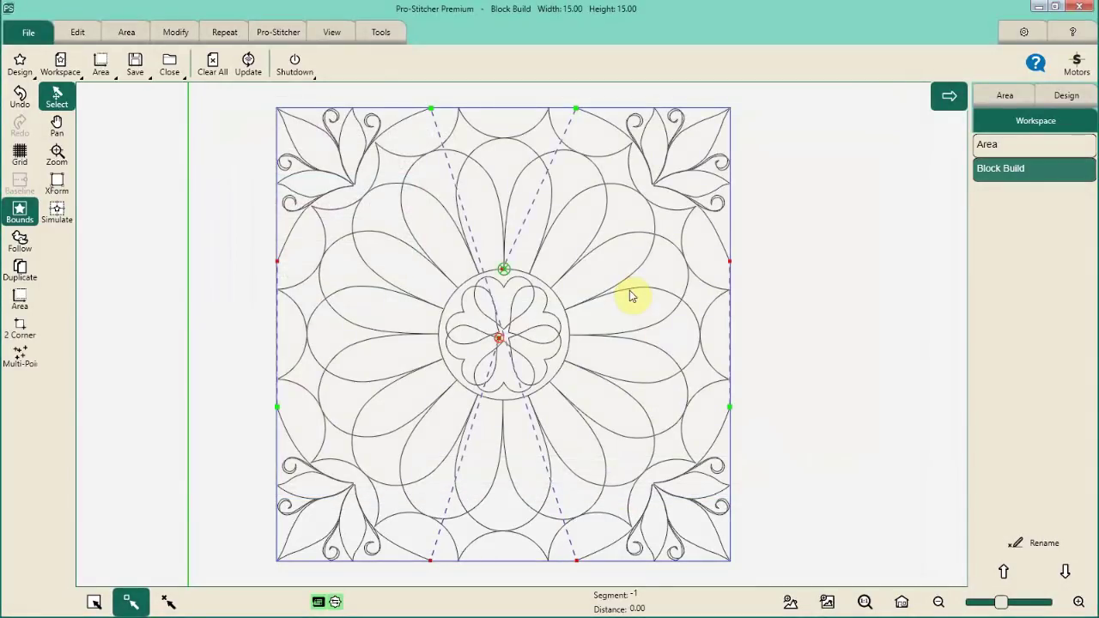
# Clear the workspace and open the "Block Build FIXED" design from E:\test
pyautogui.click(210, 65)
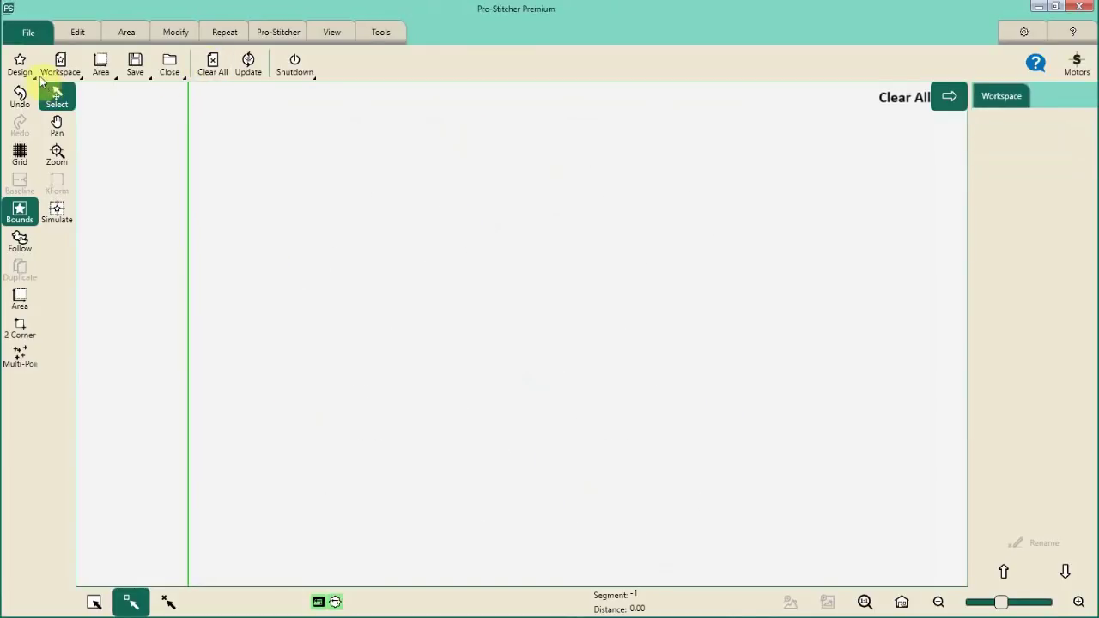
pyautogui.click(20, 64)
pyautogui.click(39, 101)
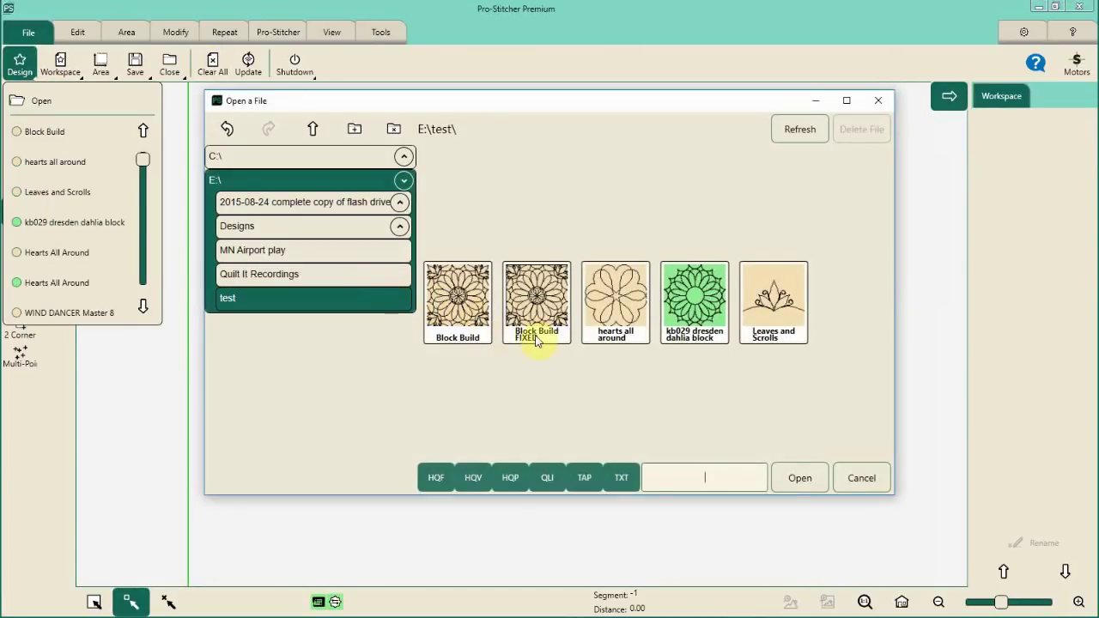
pyautogui.click(536, 318)
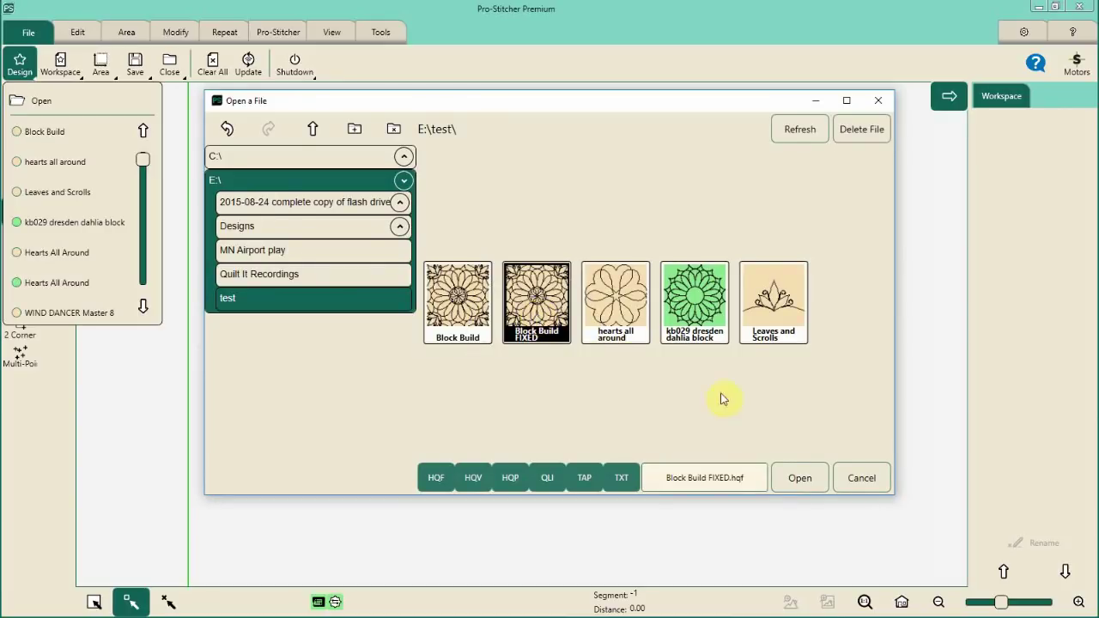
pyautogui.click(798, 481)
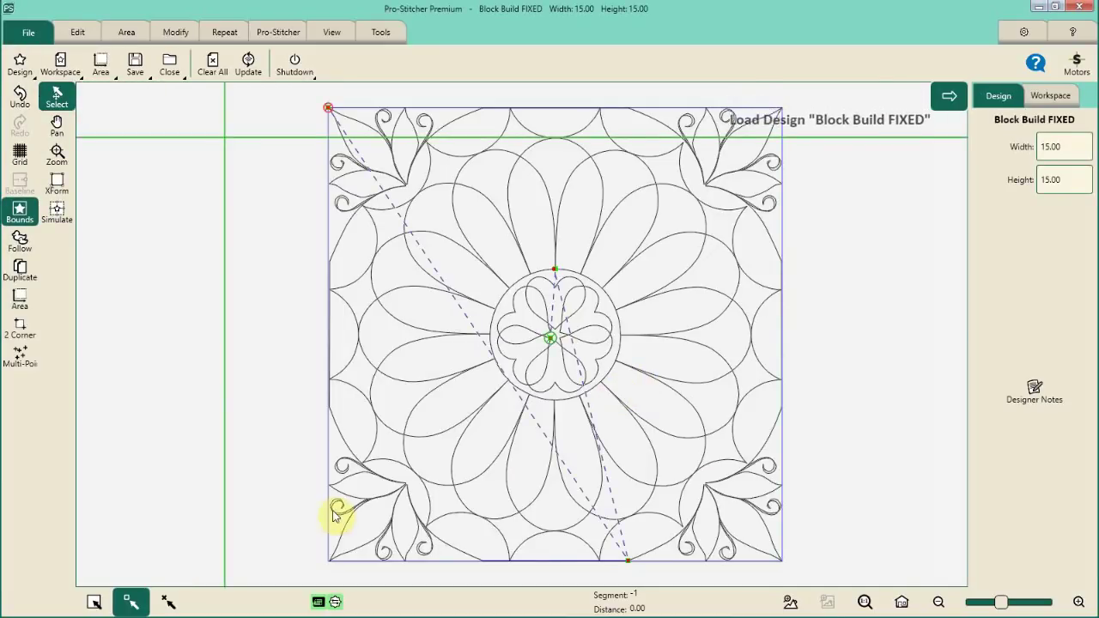
# Set up Quilt mode with Simulate on, run the stitching from the central hearts, and stop it partway
pyautogui.click(267, 34)
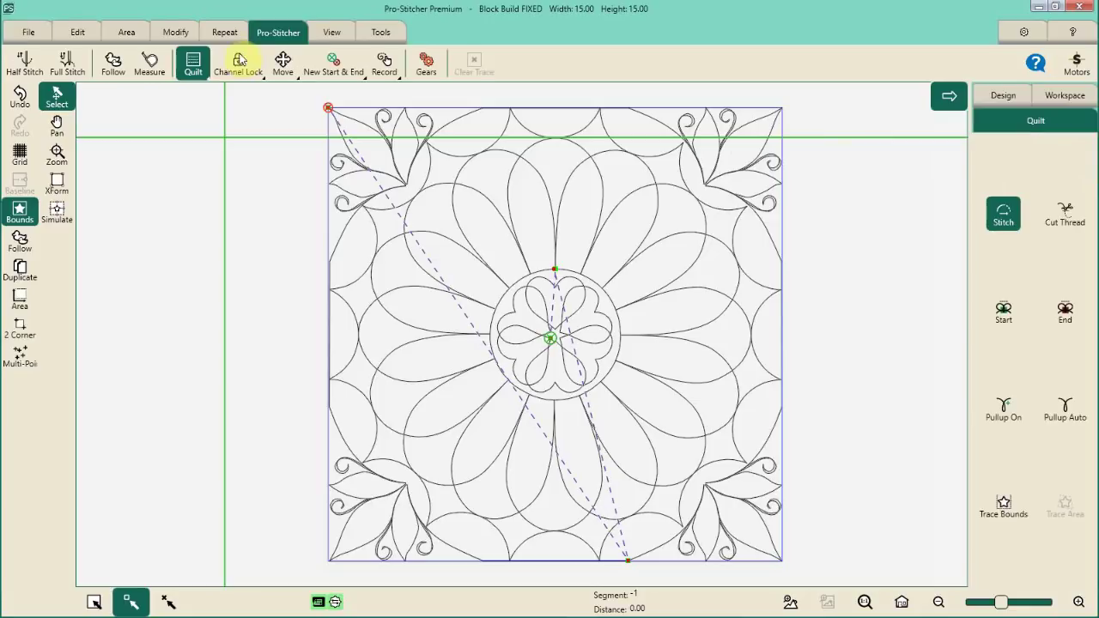
pyautogui.click(194, 64)
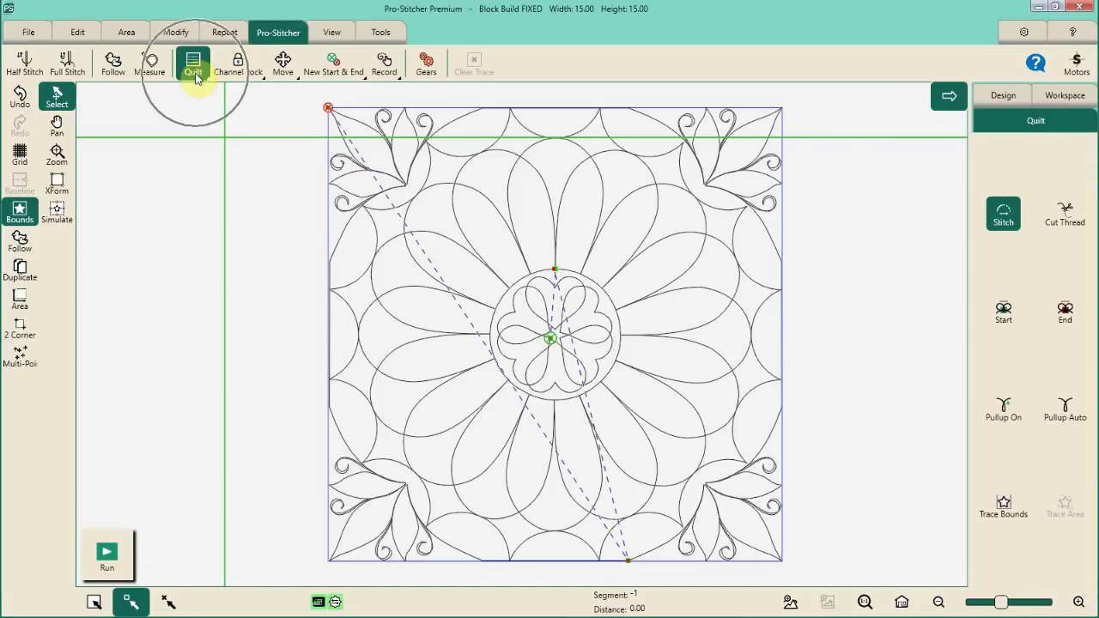
pyautogui.click(1060, 99)
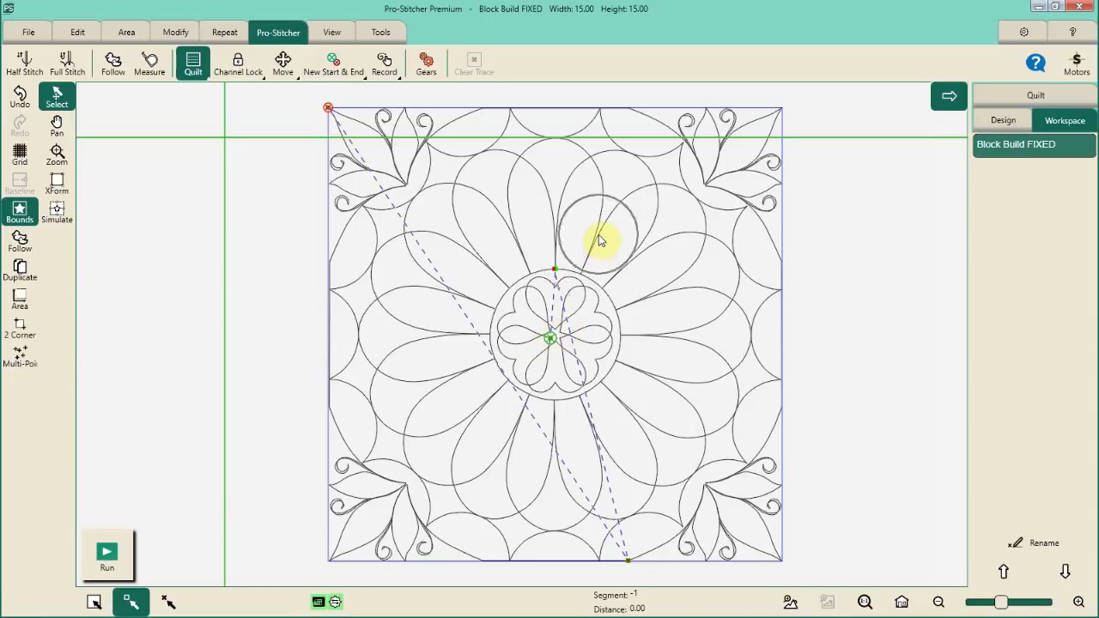
pyautogui.click(716, 173)
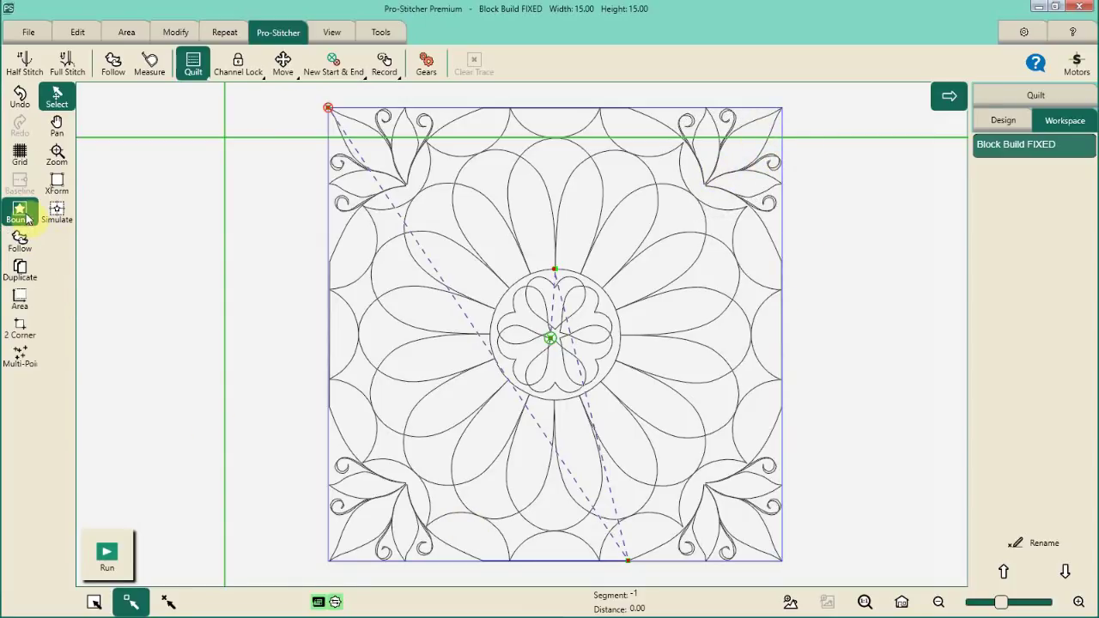
pyautogui.click(57, 212)
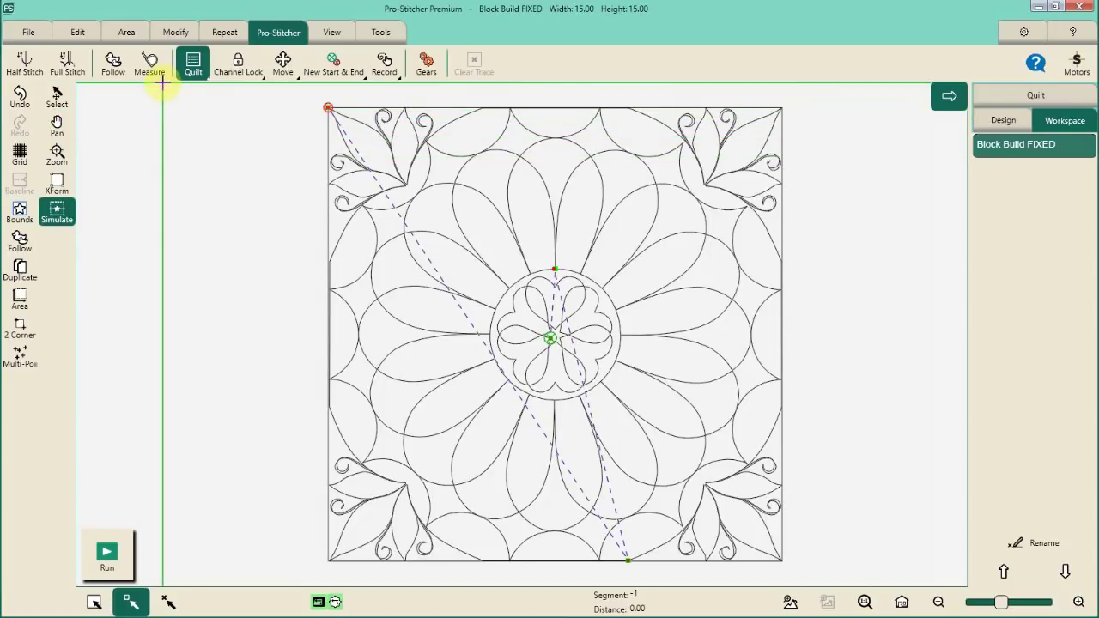
pyautogui.click(106, 563)
pyautogui.click(104, 569)
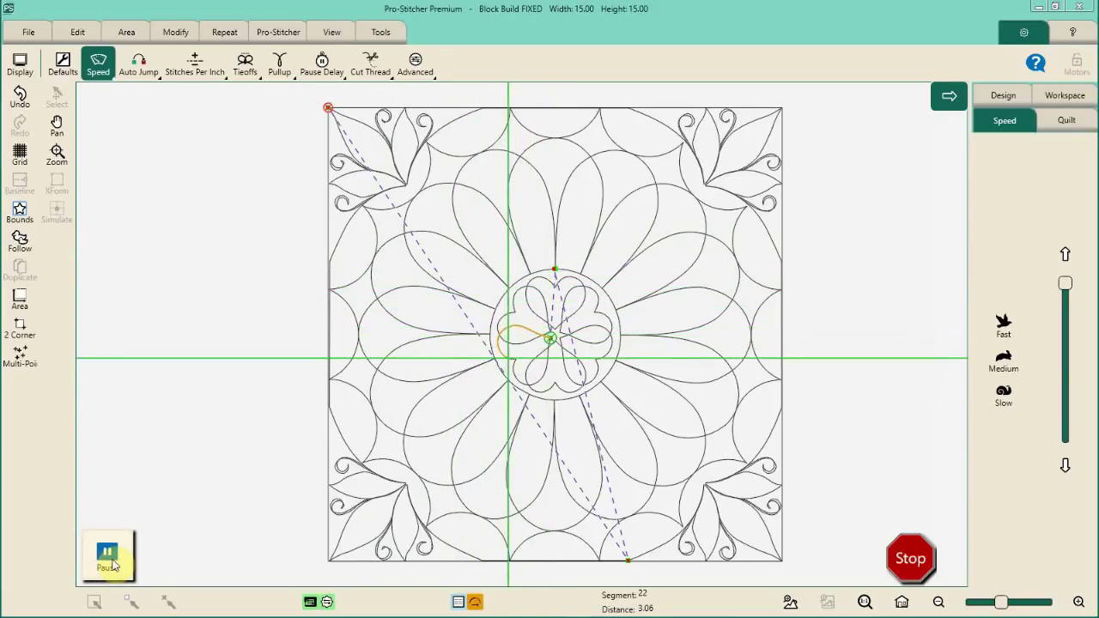
pyautogui.click(911, 554)
# Move the design's start point to the next jump at the dahlia, run the simulated stitching from there, and stop it
pyautogui.click(280, 34)
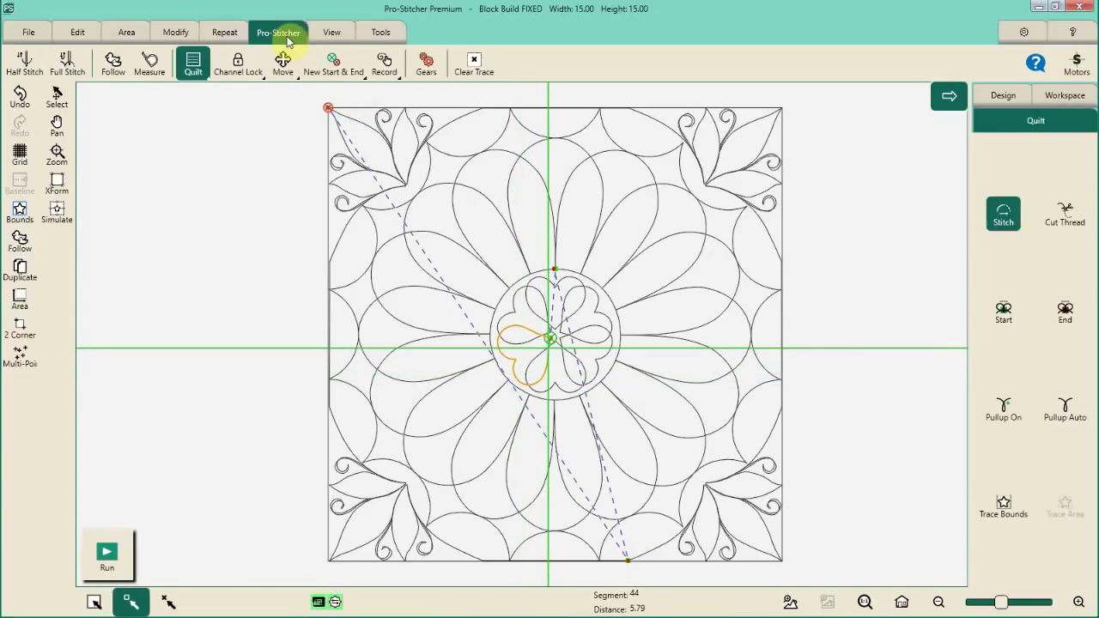
pyautogui.click(333, 64)
pyautogui.click(1021, 568)
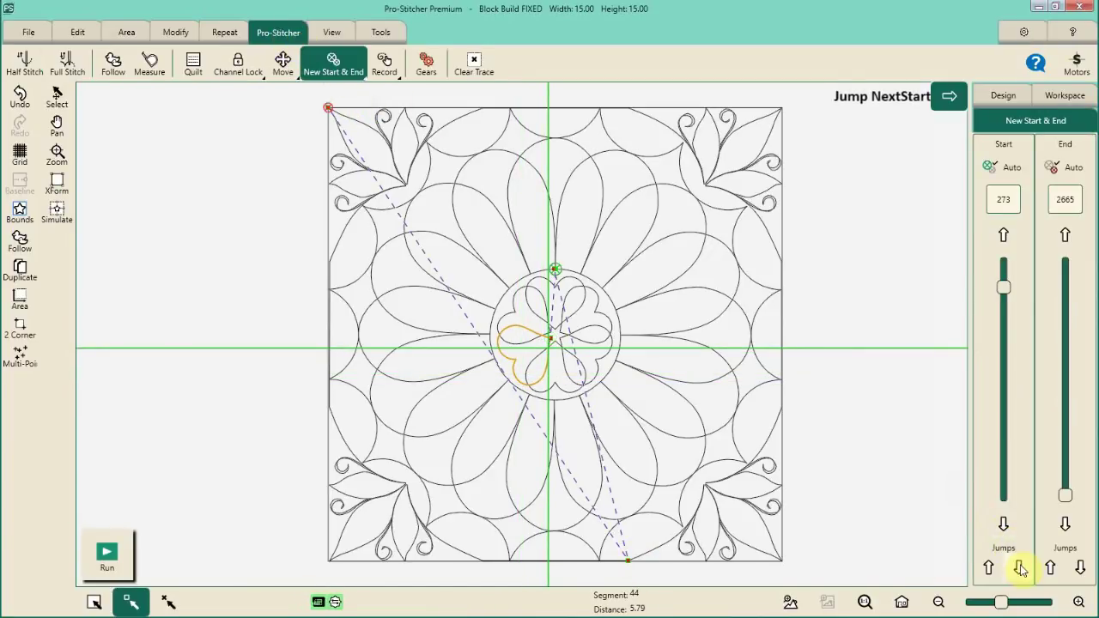
pyautogui.click(105, 558)
pyautogui.click(105, 558)
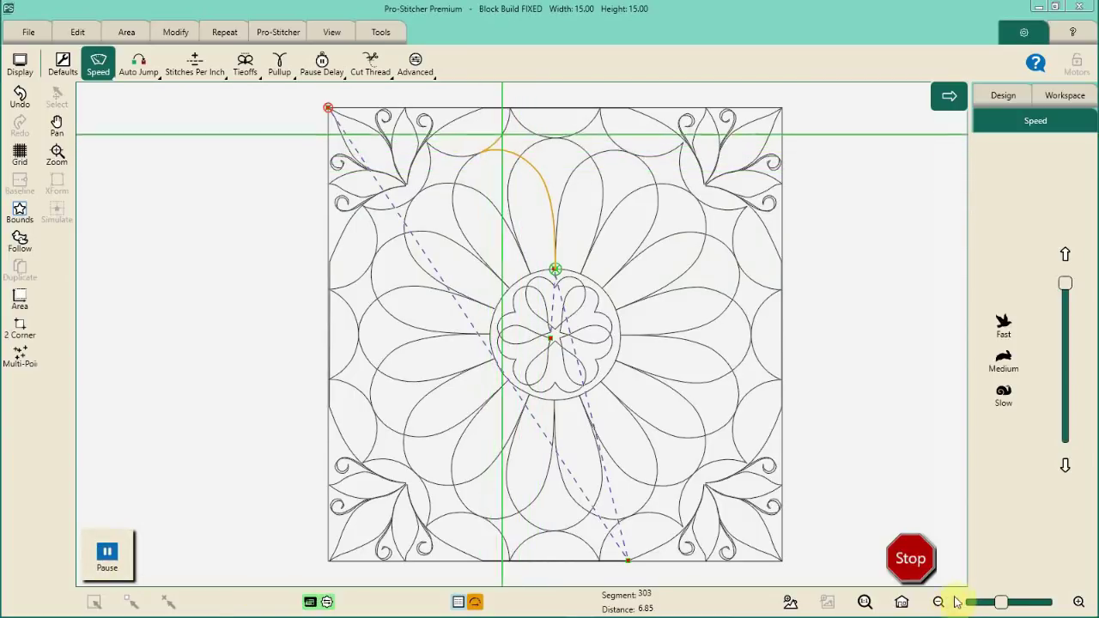
pyautogui.click(911, 559)
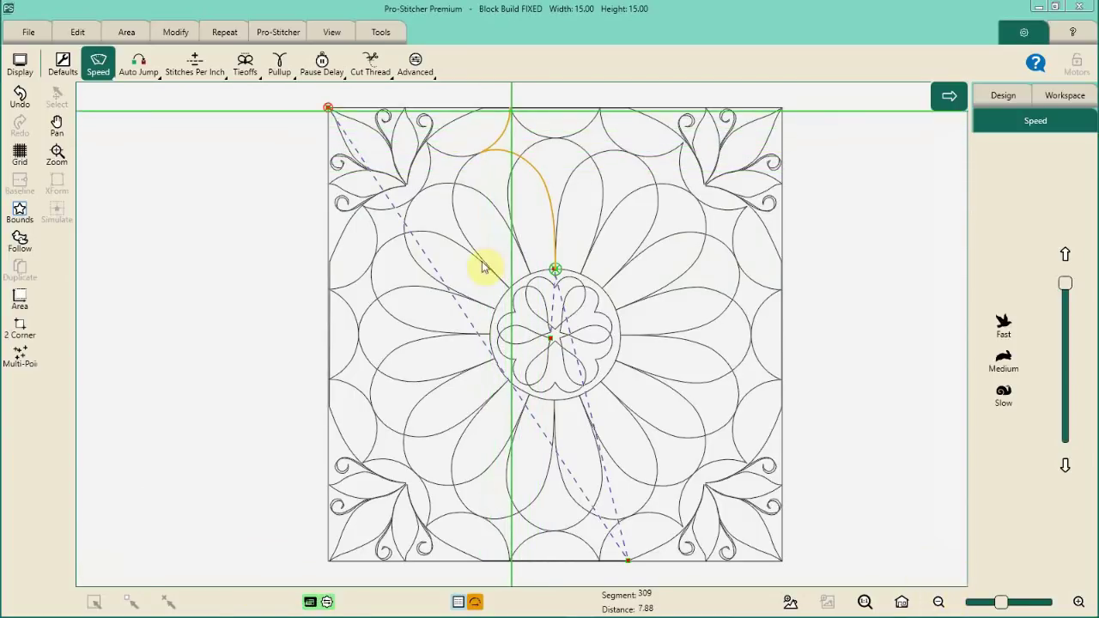
# Move the design's start point to the next jump at the lower edge, run the simulated stitching from there, and stop it partway
pyautogui.click(277, 32)
pyautogui.click(334, 64)
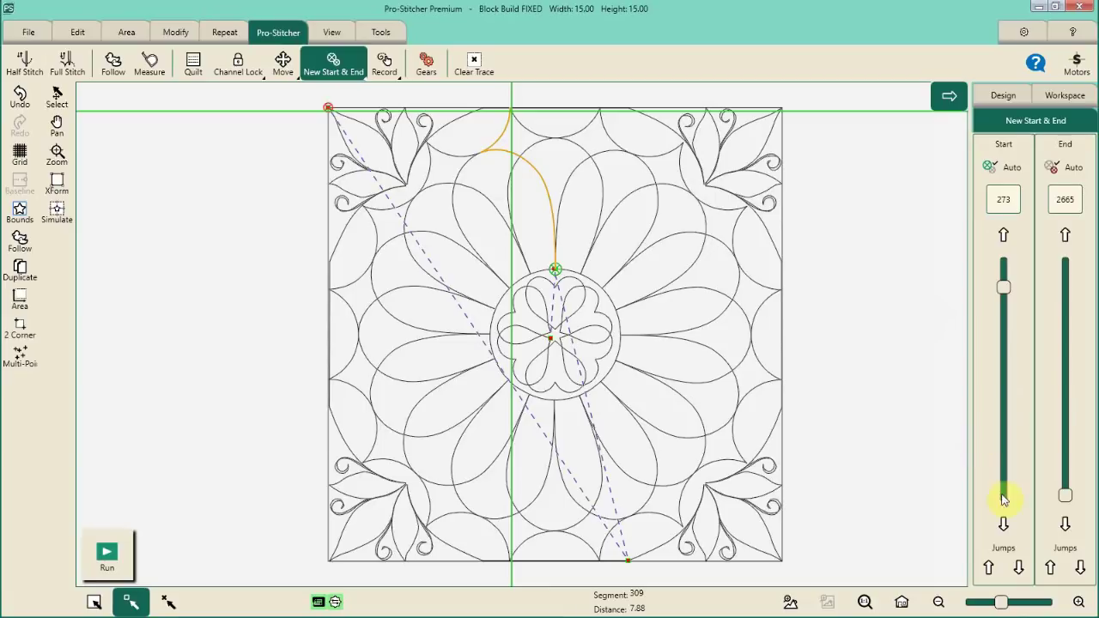
pyautogui.click(1018, 567)
pyautogui.click(134, 563)
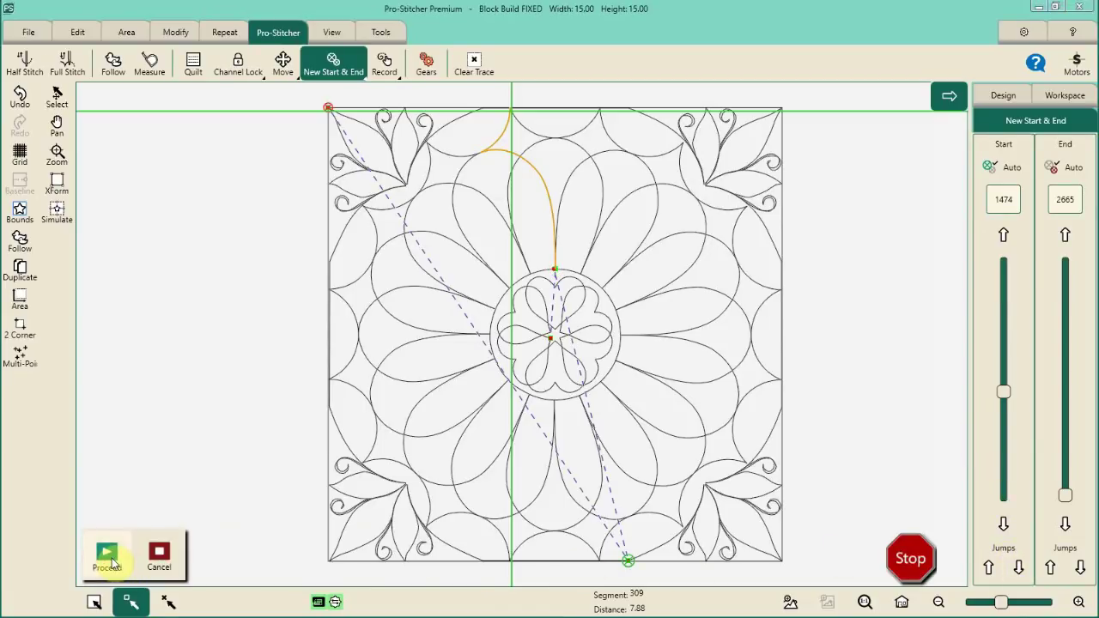
pyautogui.click(110, 559)
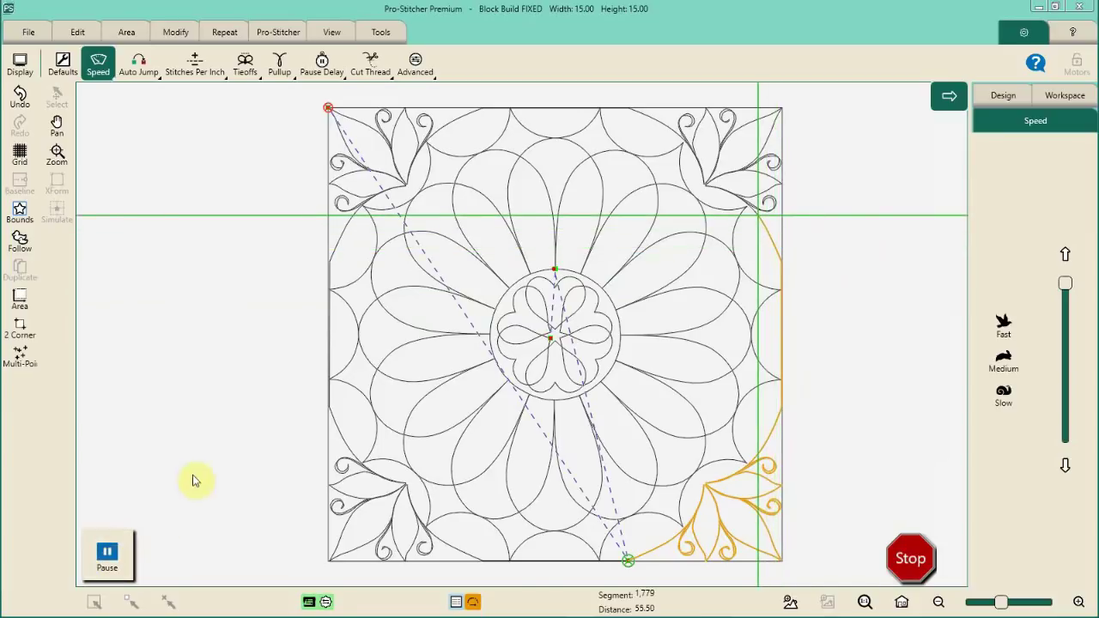
pyautogui.click(902, 558)
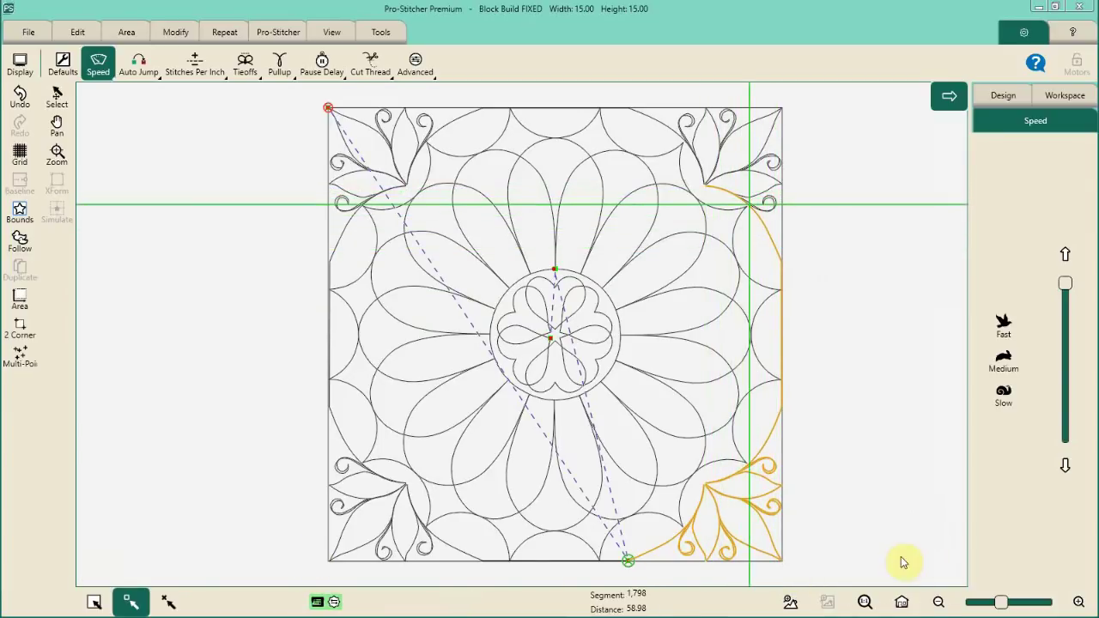
# Move the start point to the last jump at the bounding square, run its simulated stitching, and stop it partway
pyautogui.click(300, 40)
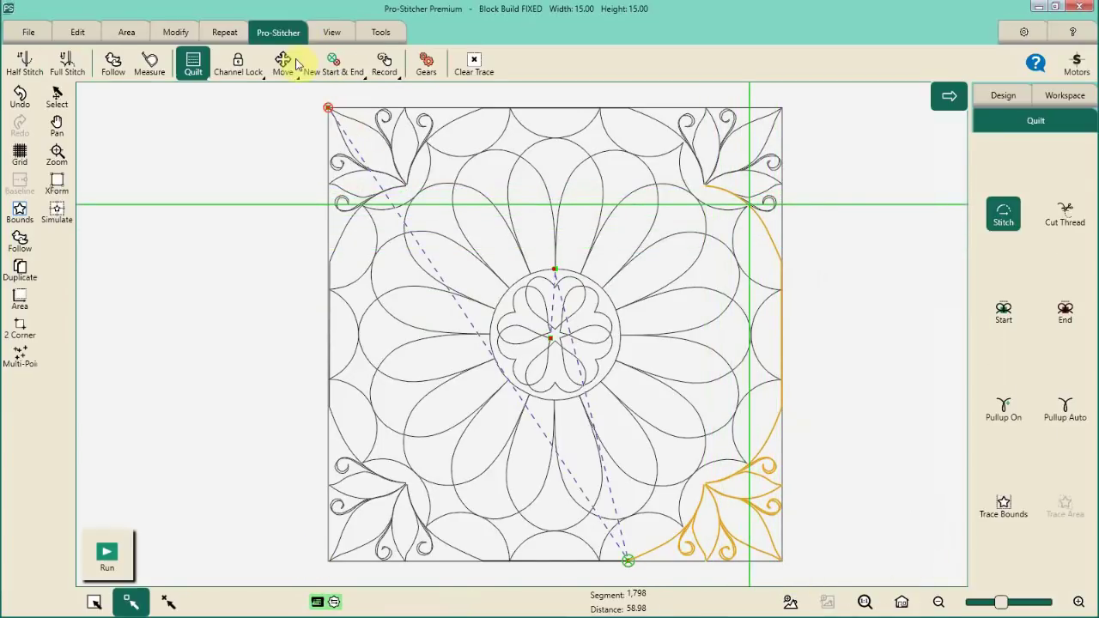
pyautogui.click(344, 65)
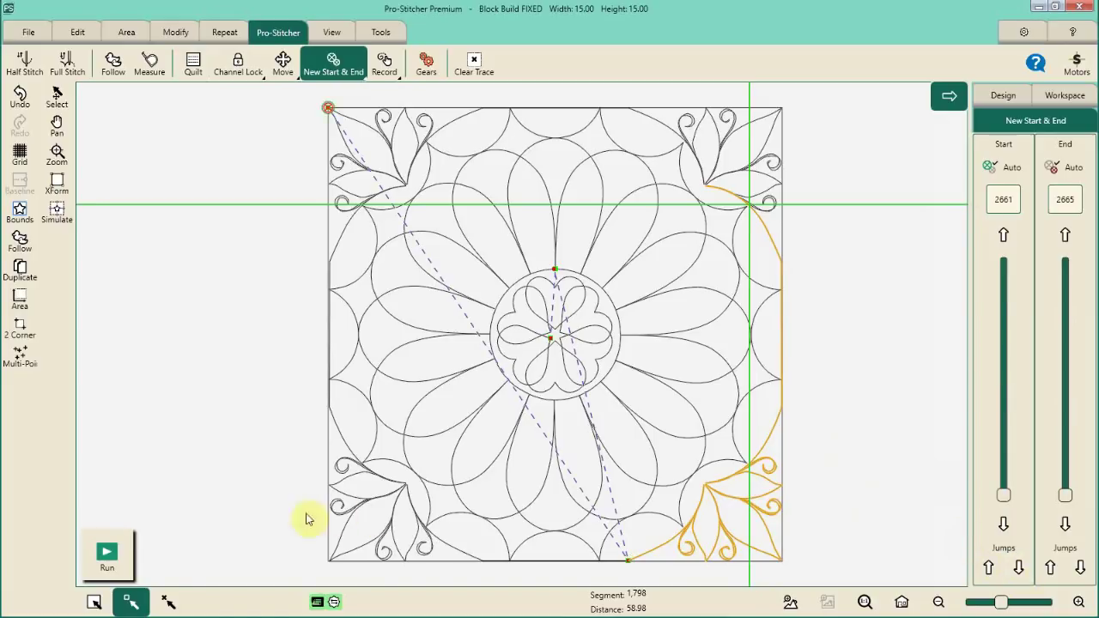
pyautogui.click(105, 556)
pyautogui.click(105, 556)
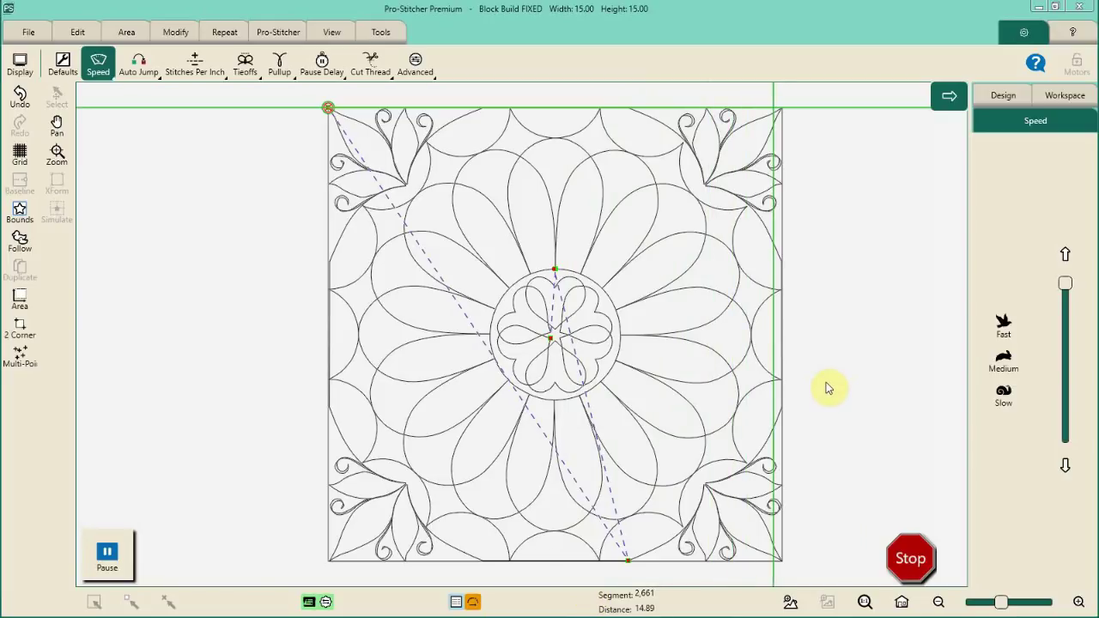
pyautogui.click(906, 561)
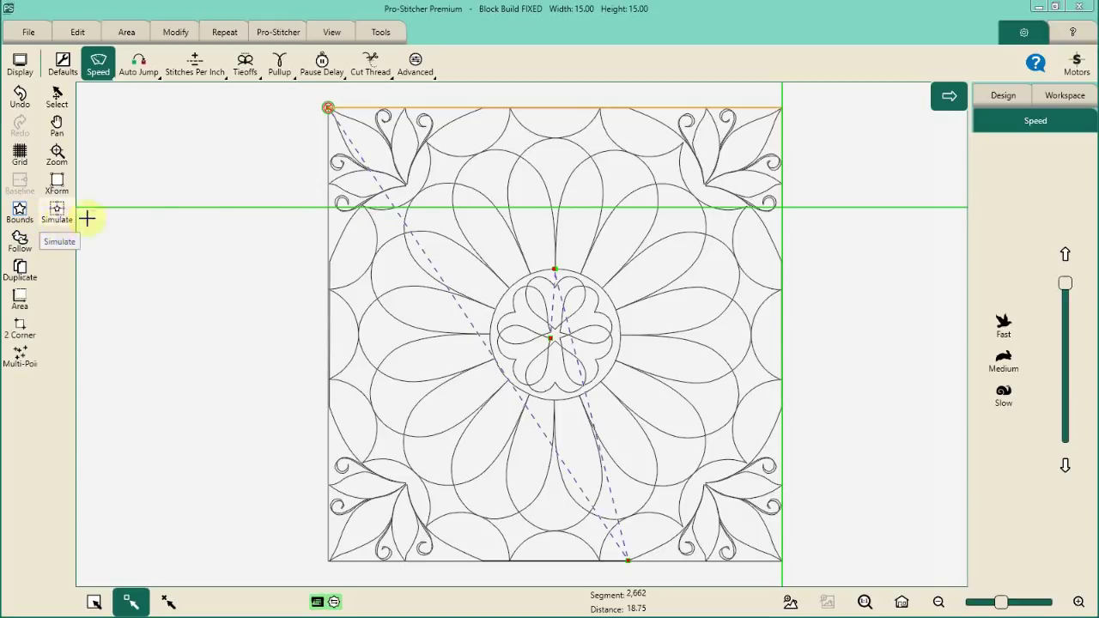
# Turn on Simulate and mark a four-corner multi-point area about 14 wide by 12 high, overlapping the design's upper-left part
pyautogui.moveTo(158, 183); pyautogui.dragTo(167, 111)
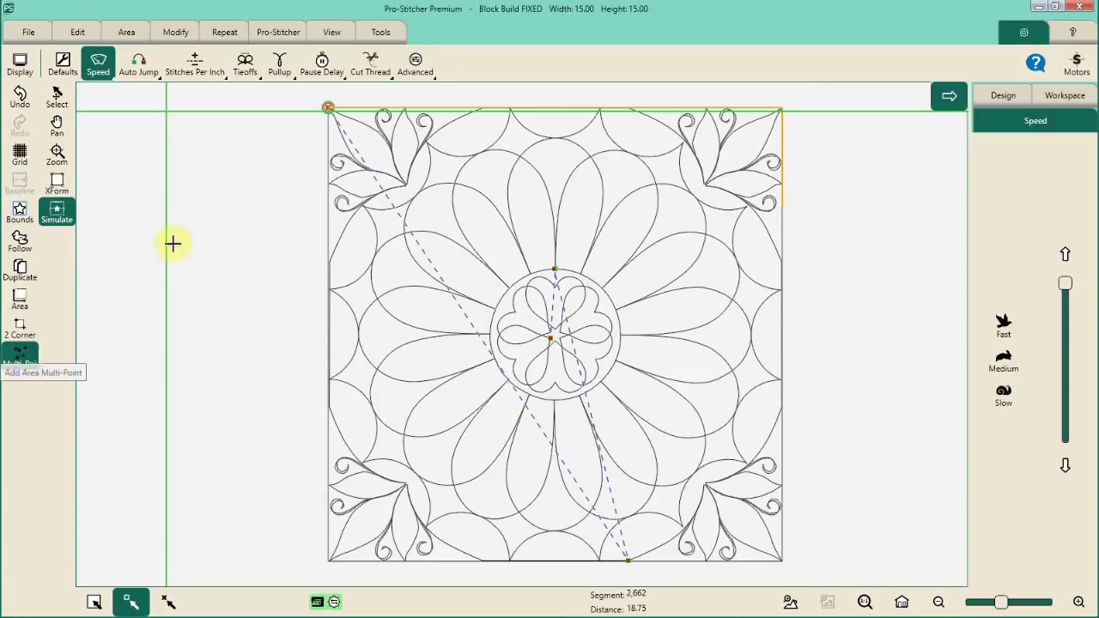
pyautogui.moveTo(168, 110); pyautogui.dragTo(233, 110)
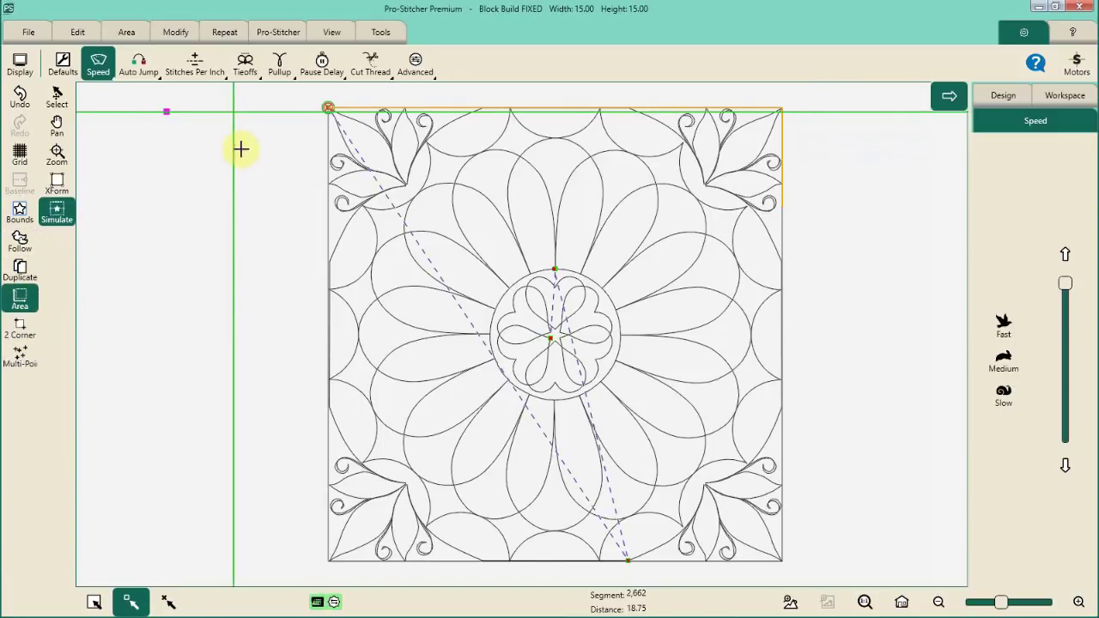
pyautogui.moveTo(217, 110); pyautogui.dragTo(595, 105)
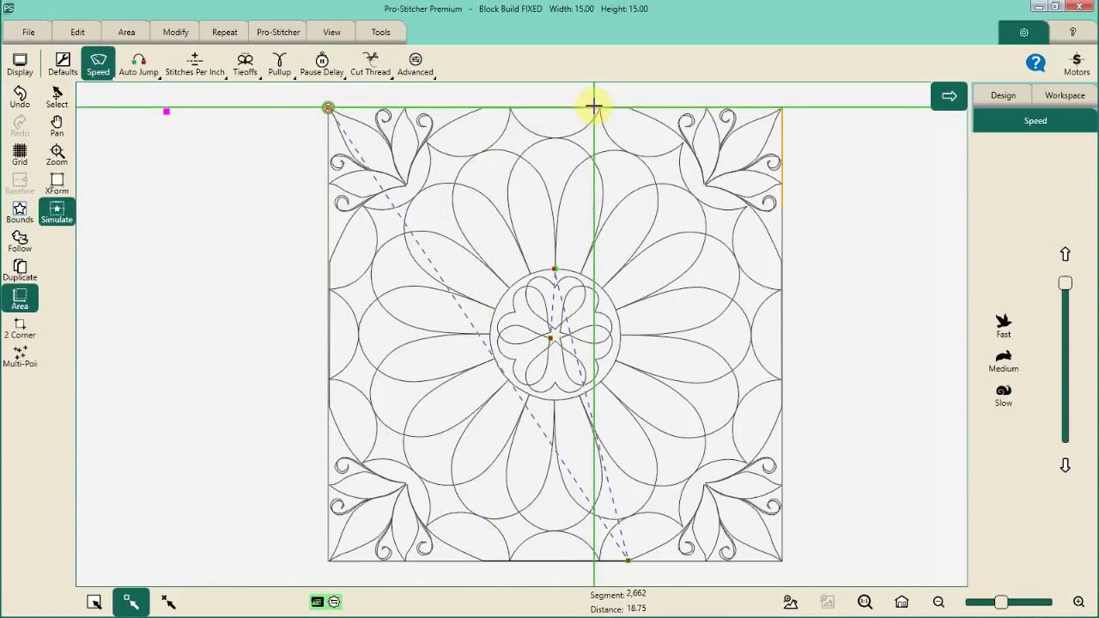
pyautogui.click(25, 359)
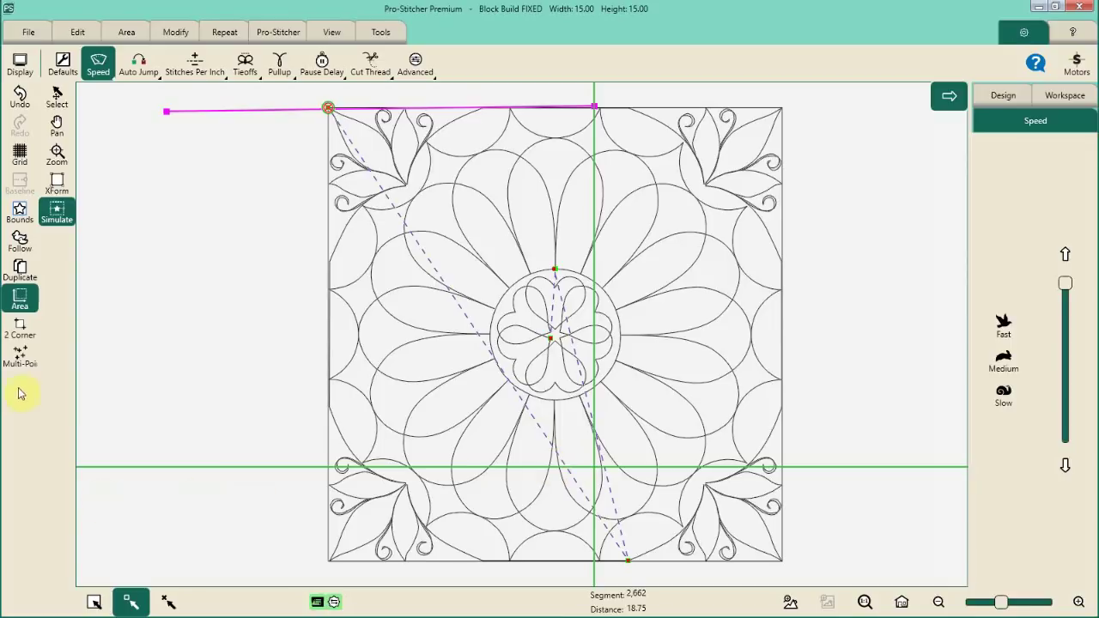
pyautogui.click(580, 468)
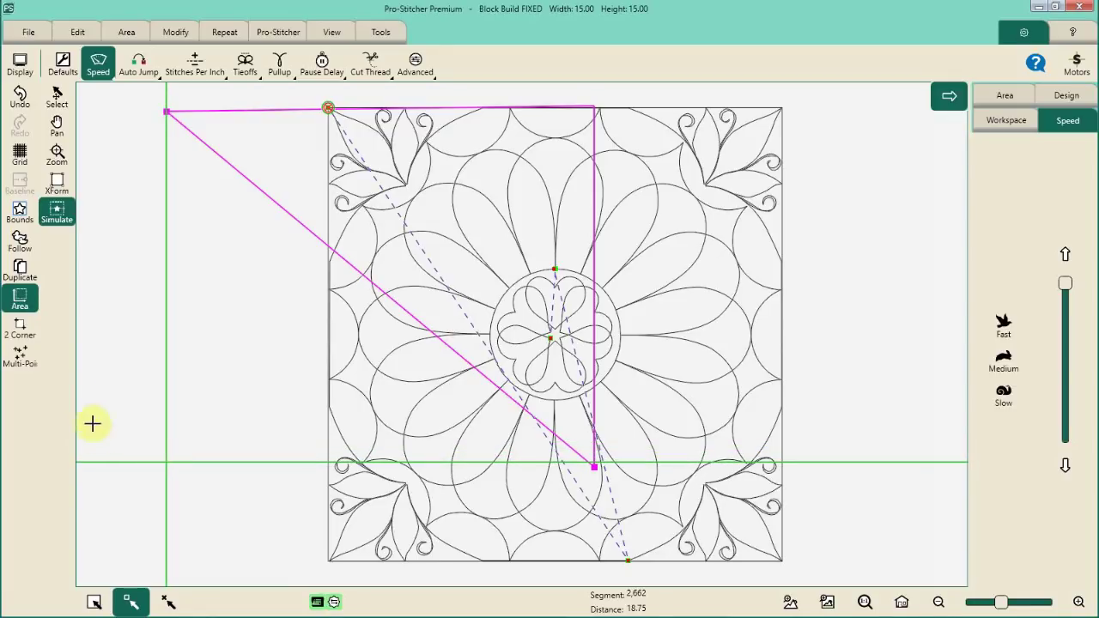
pyautogui.doubleClick(143, 375)
pyautogui.click(624, 325)
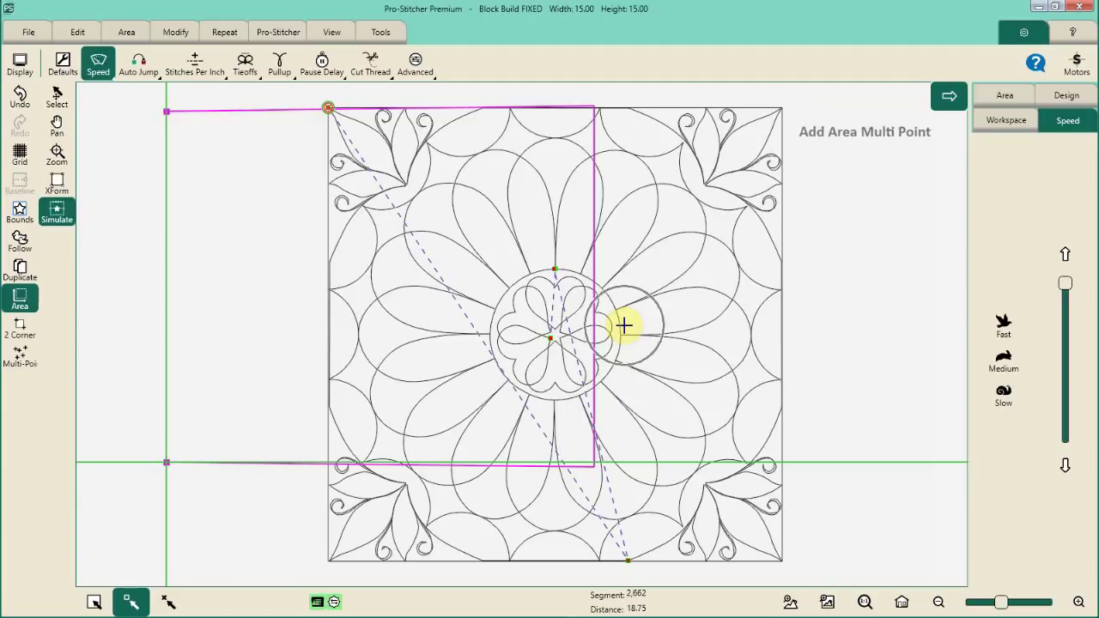
# Fit the Block Build FIXED design to the marked area's four corners with Skew 2
pyautogui.click(174, 34)
pyautogui.click(245, 66)
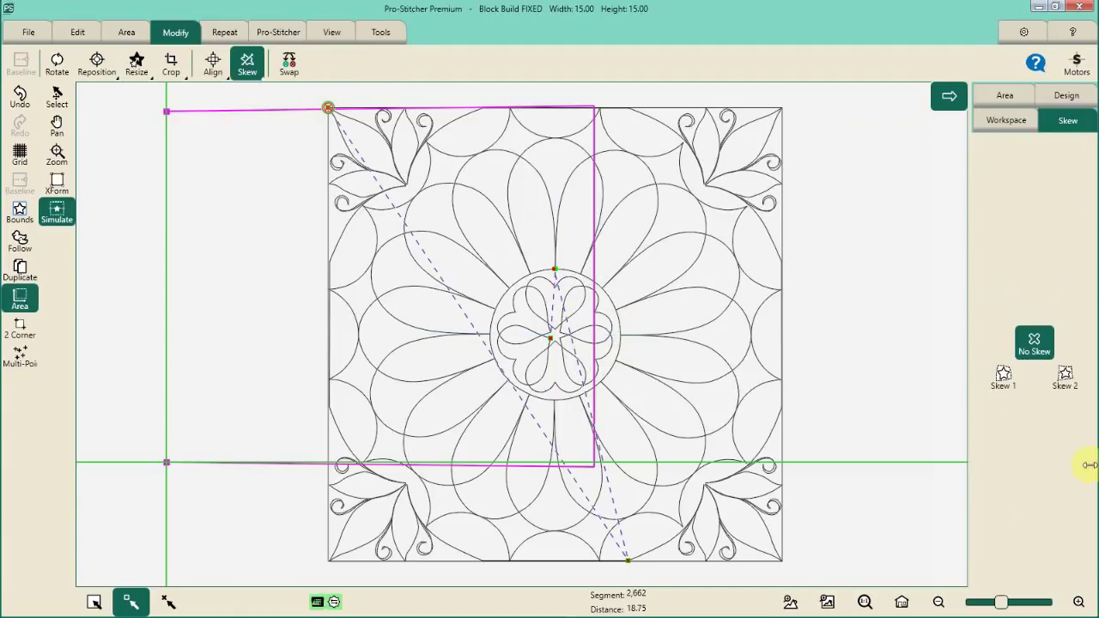
pyautogui.click(1064, 385)
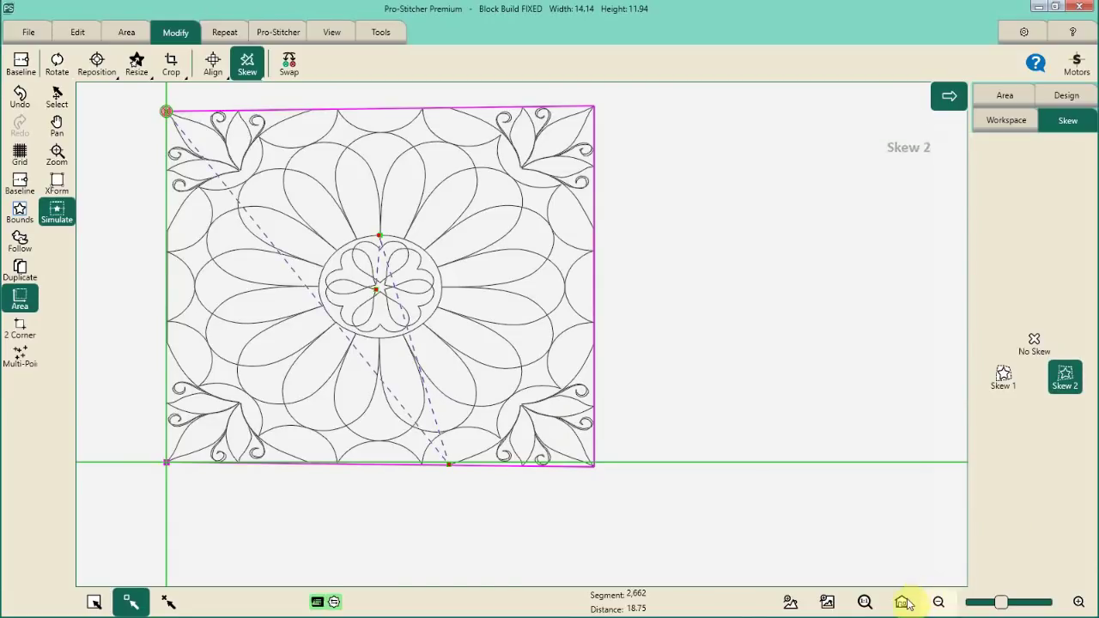
pyautogui.scroll(2, 655, 403)
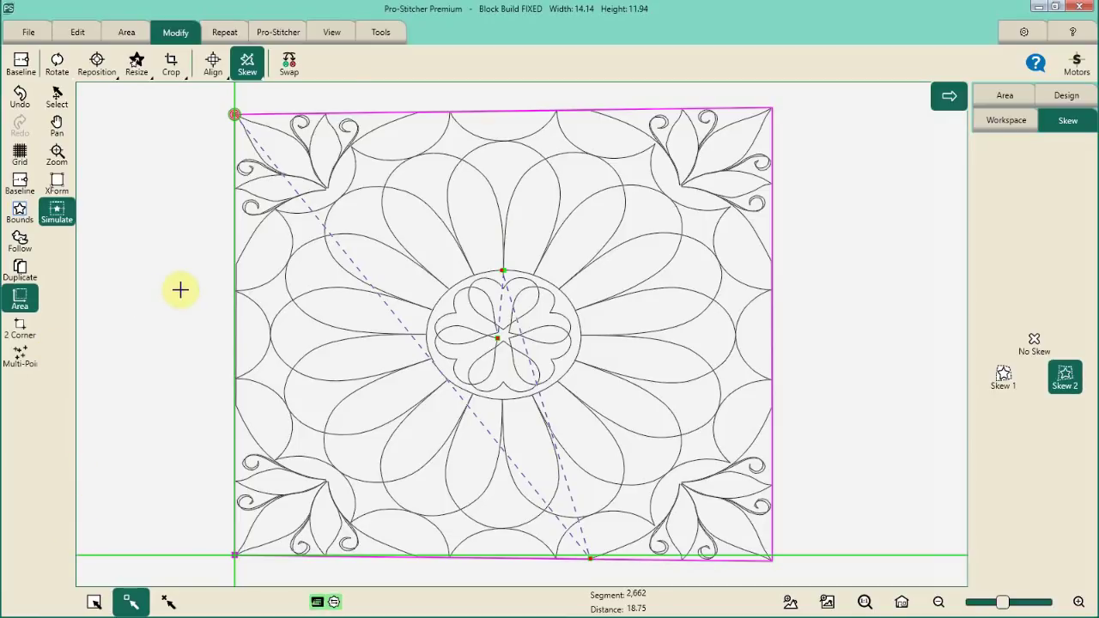
# Deselect the design and the area outline, reselect only the skewed Block Build FIXED design, and start stitching it in Quilt mode
pyautogui.click(161, 608)
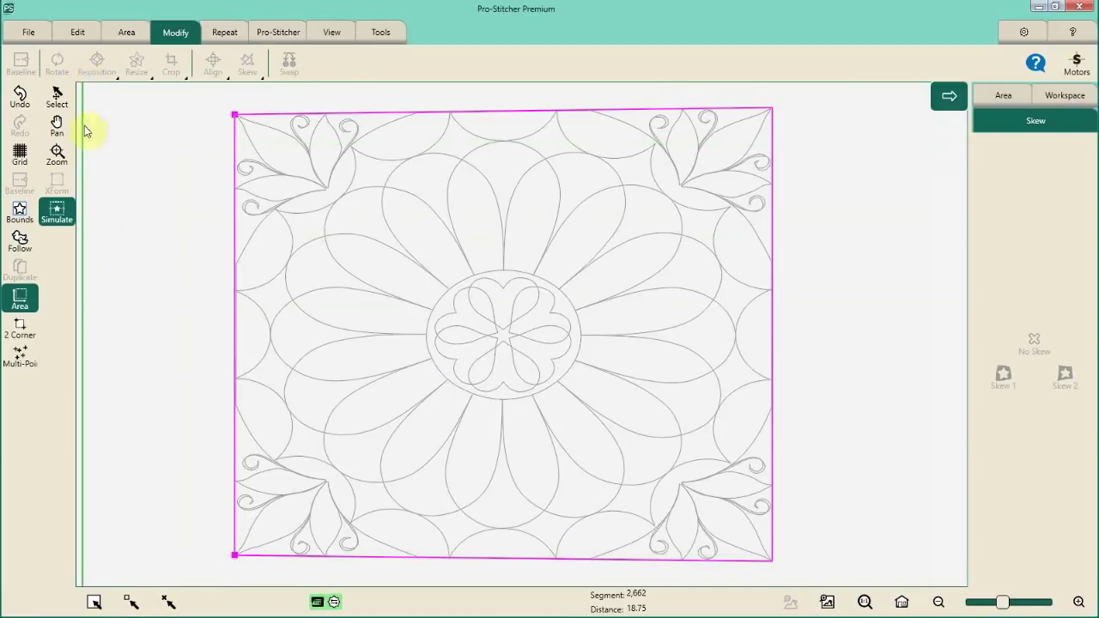
pyautogui.press('Escape')
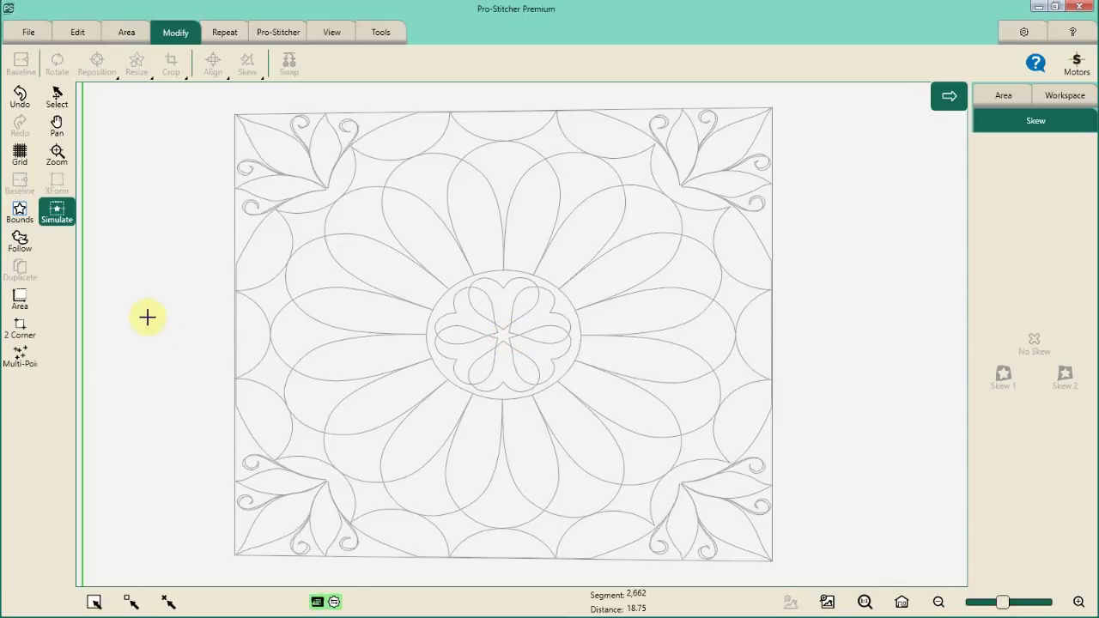
pyautogui.click(333, 261)
pyautogui.click(277, 31)
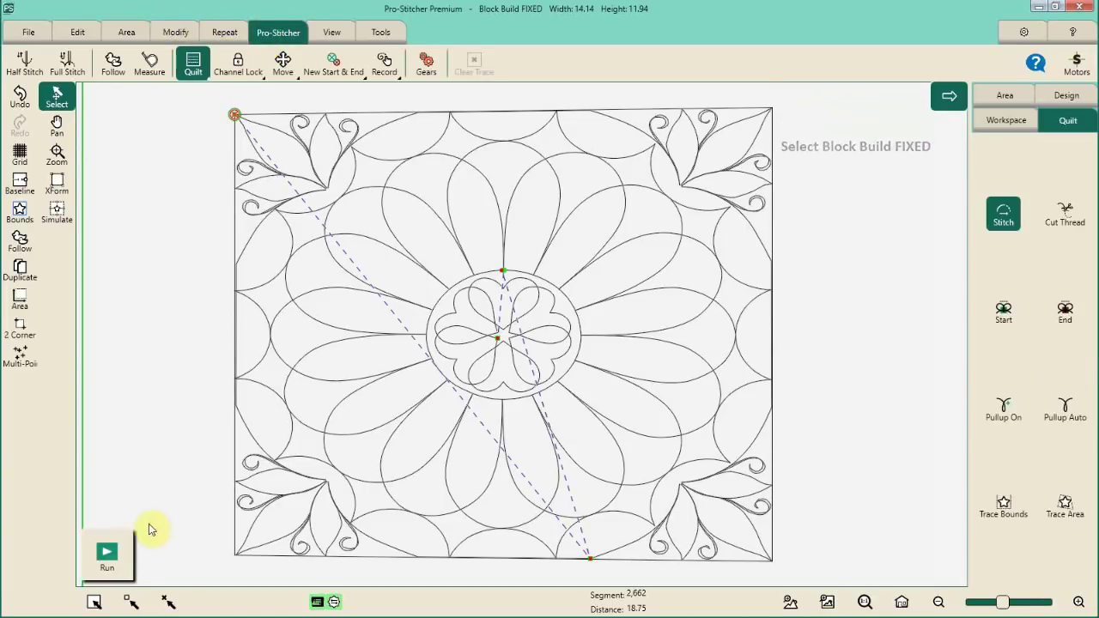
pyautogui.click(110, 554)
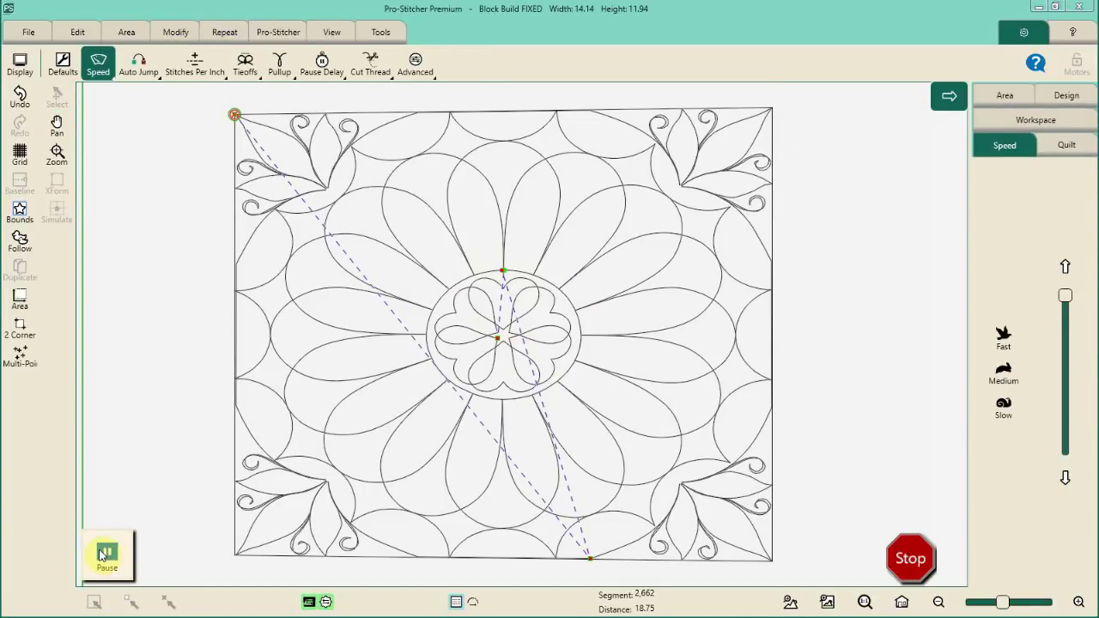